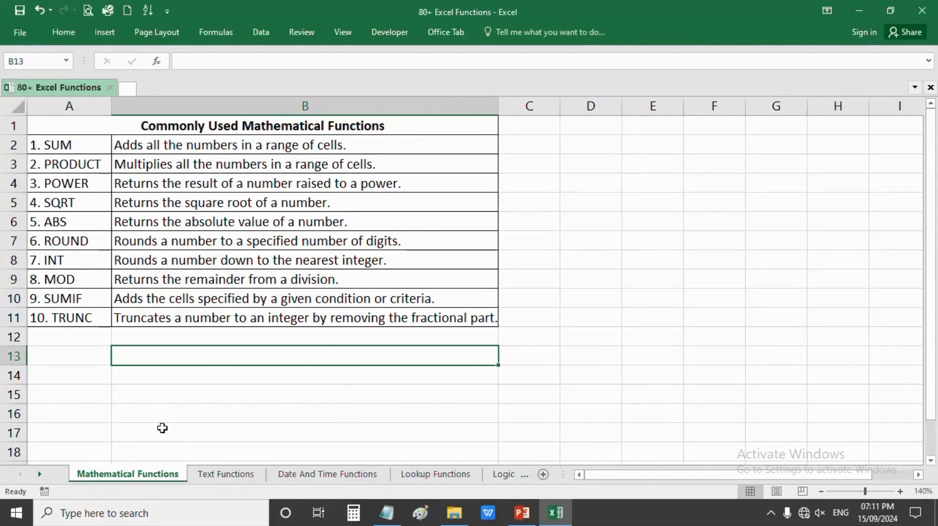
- Go to the Text Functions sheet with the TEXT Function heading and its sample values
click(226, 474)
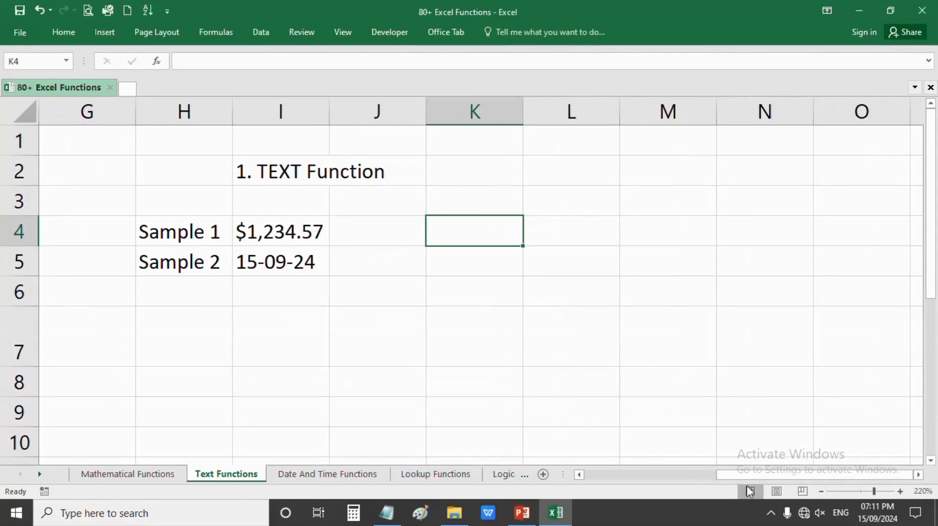
drag(749, 476, 621, 477)
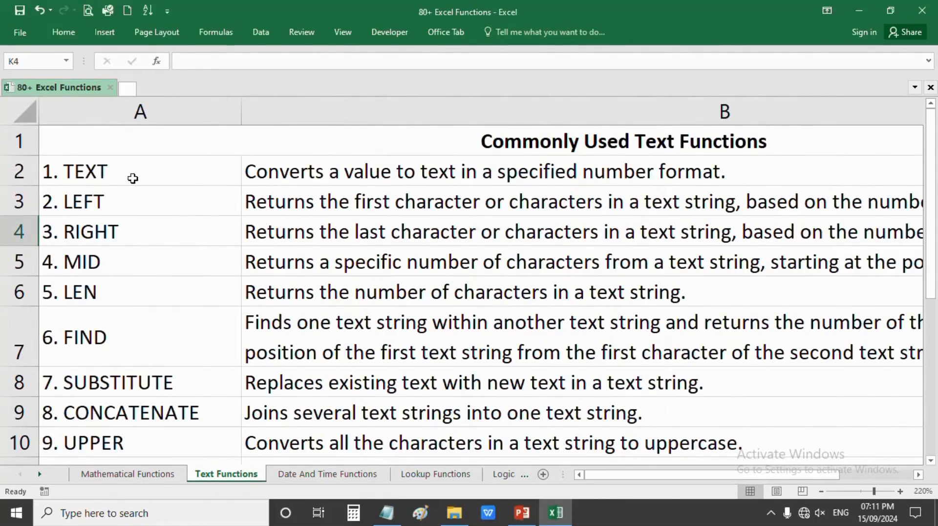
click(128, 178)
click(107, 198)
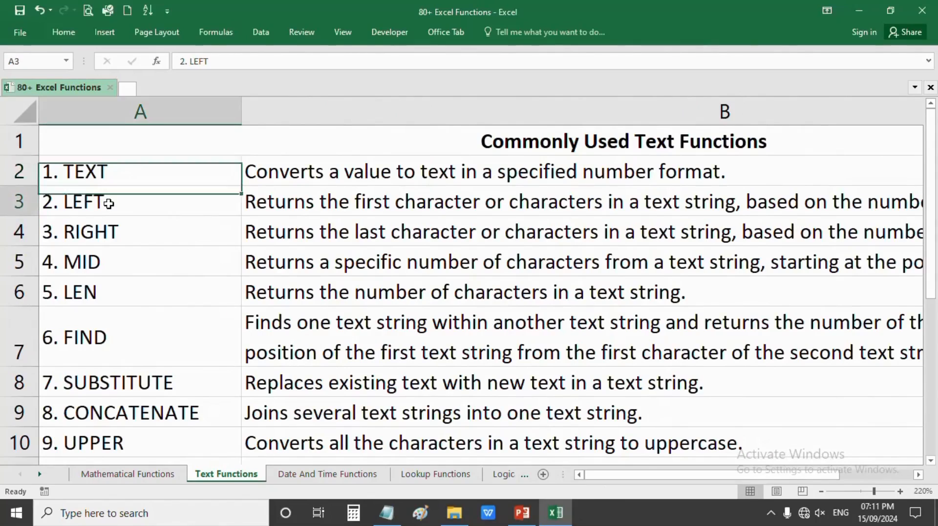
click(112, 172)
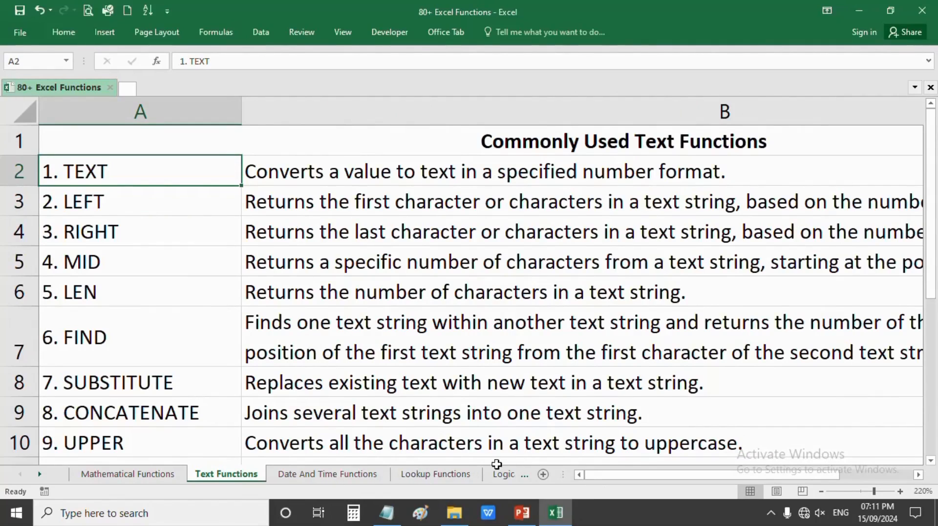
drag(601, 481, 751, 477)
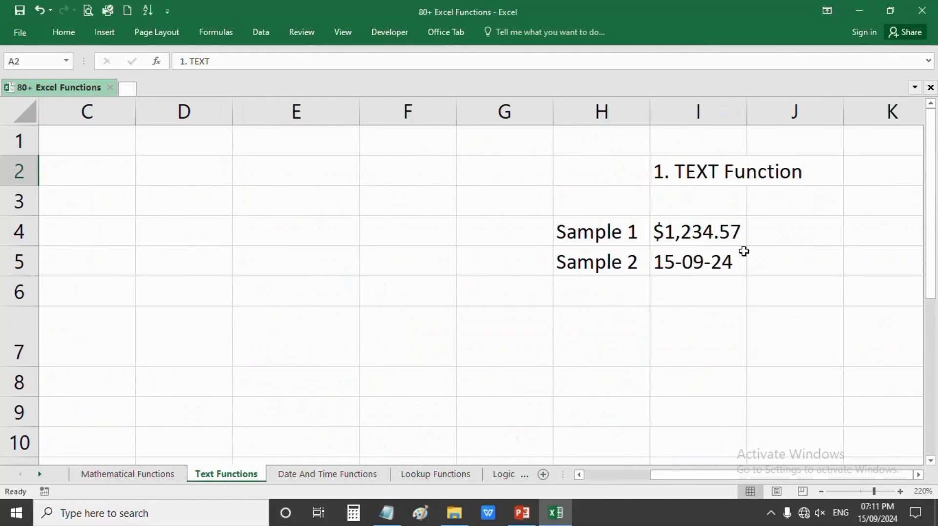
click(917, 475)
click(918, 475)
click(918, 475)
click(918, 475)
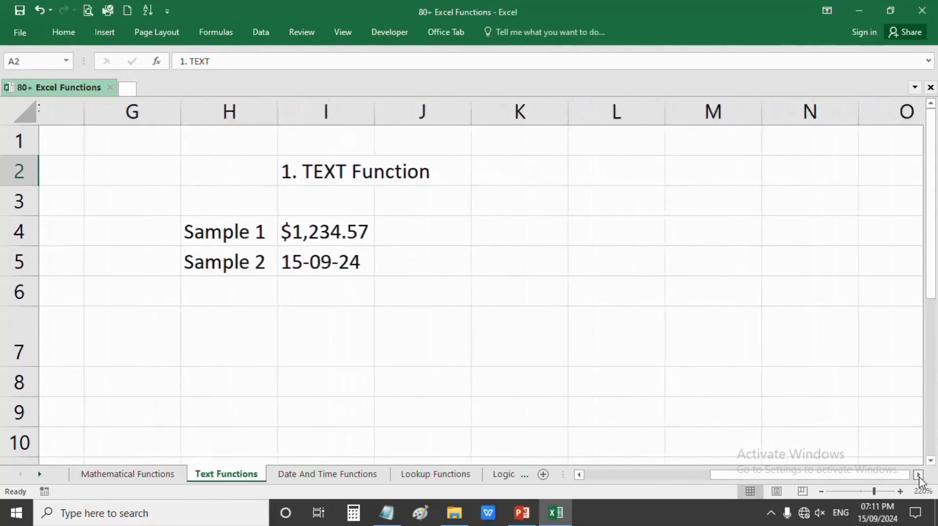
click(393, 233)
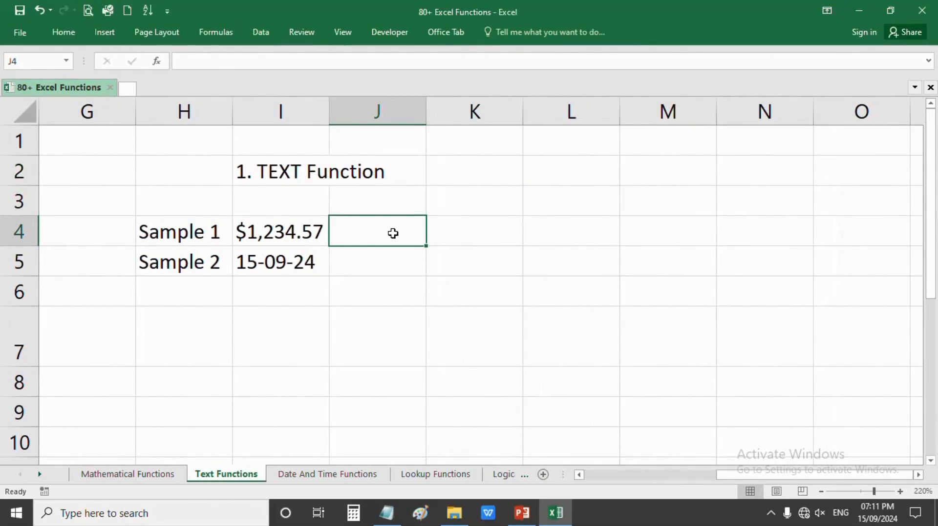
click(293, 234)
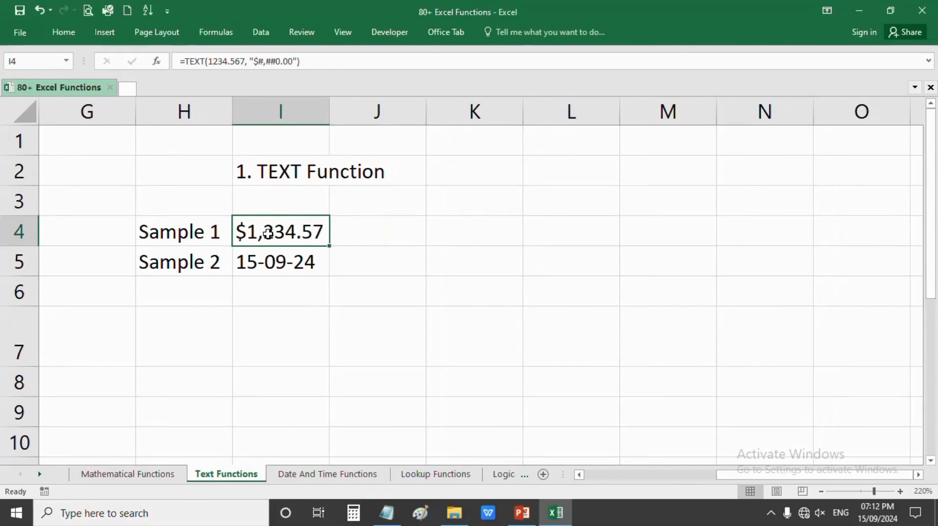
double_click(268, 234)
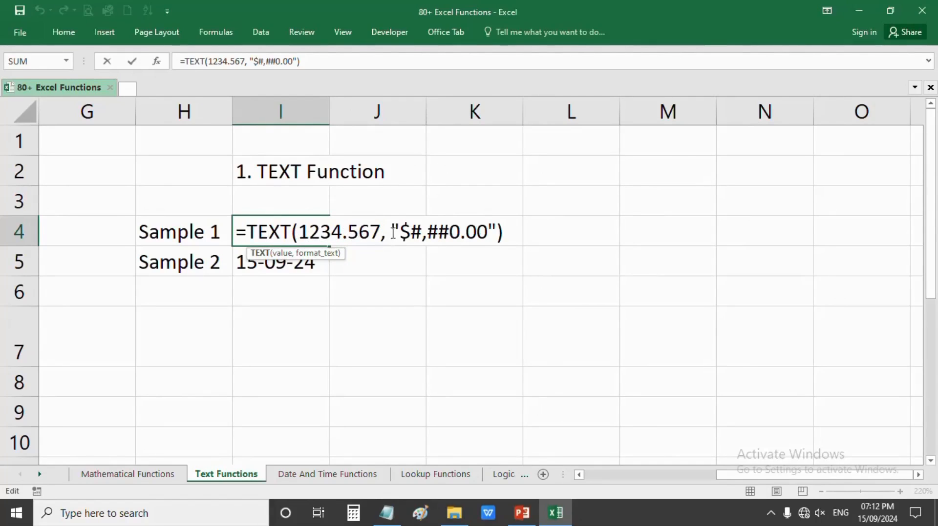
drag(391, 231, 497, 238)
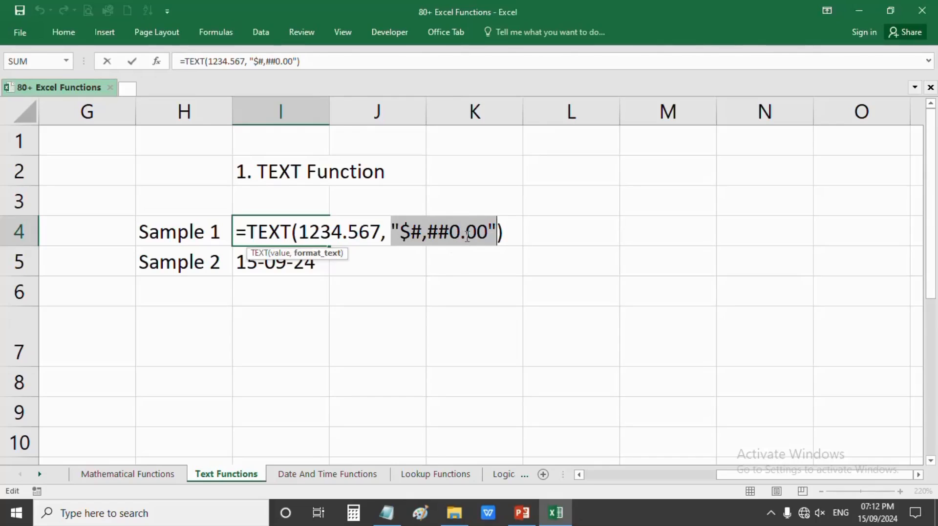
key(Return)
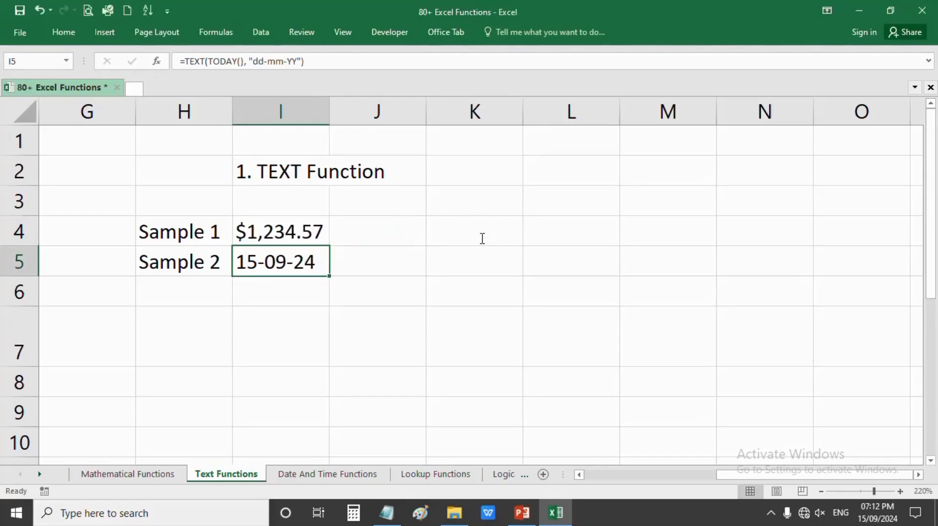
click(299, 237)
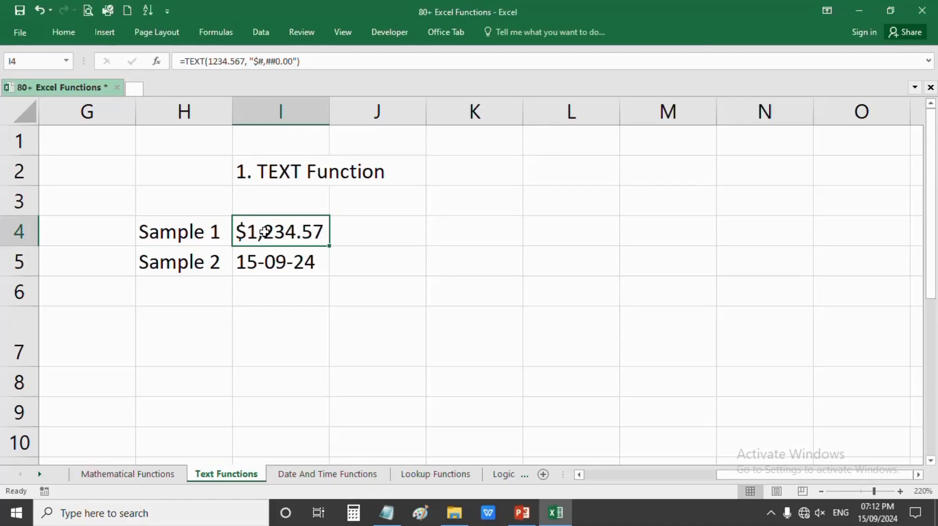
double_click(322, 237)
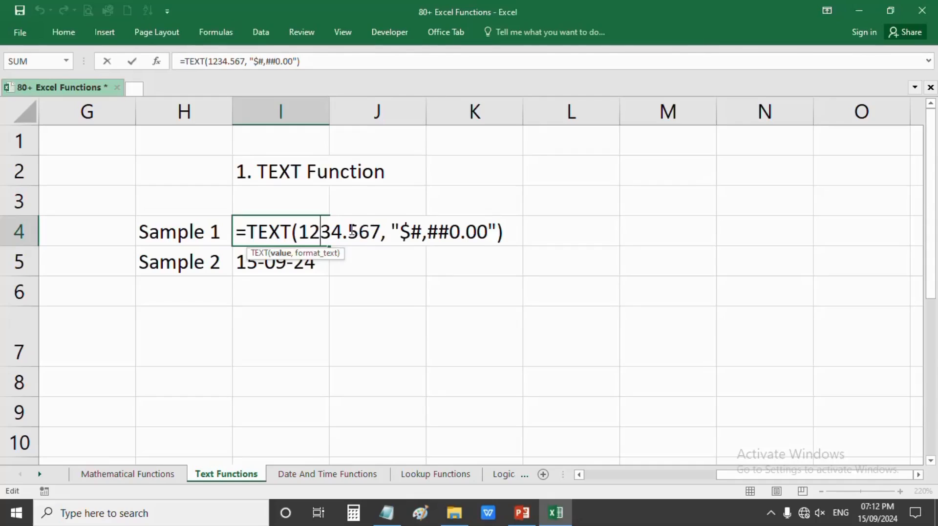
drag(348, 232, 370, 232)
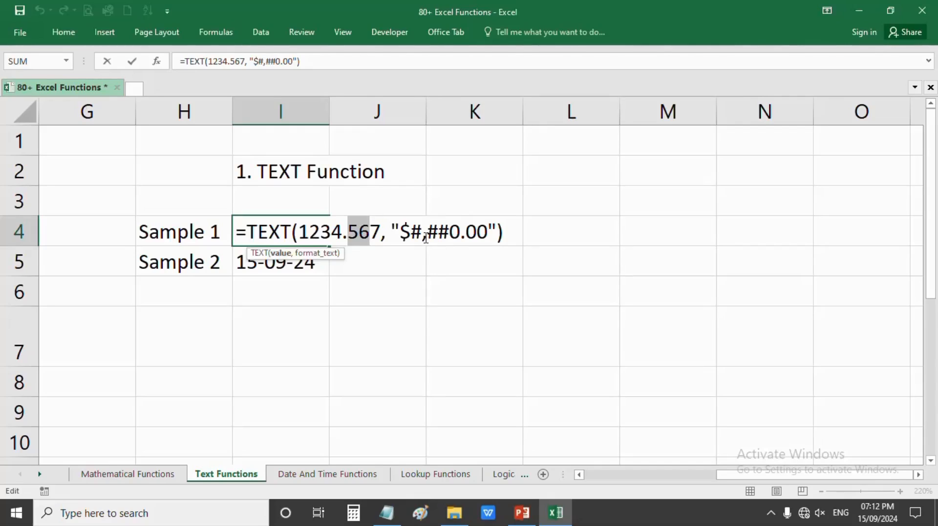
key(Return)
click(489, 222)
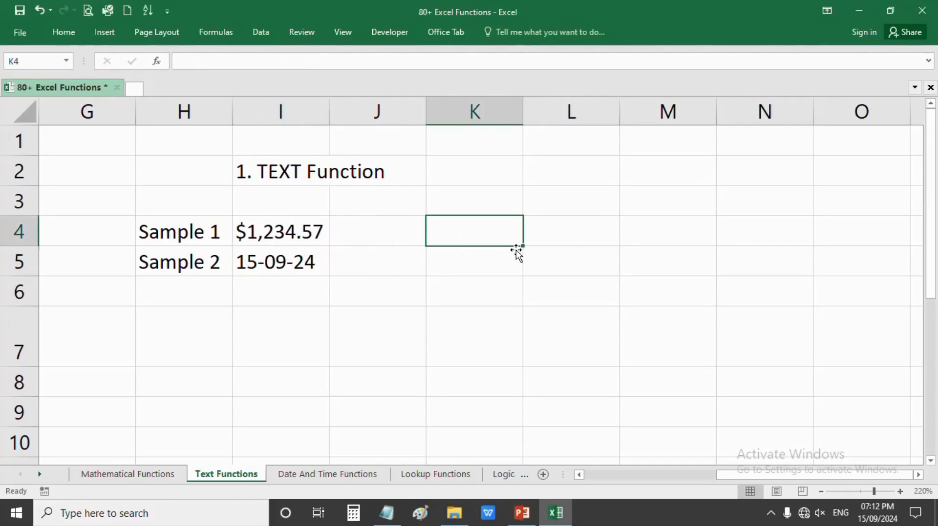
- Enter 1264451, 156464, 1654654 and 164644 into K4 through K7, discarding a stray entry in L8
text(1264451)
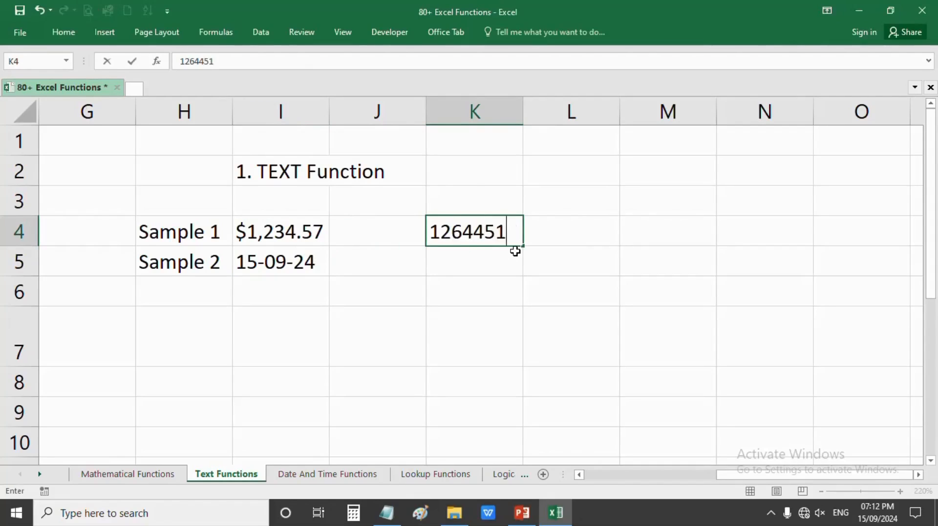
key(Return)
text(156464)
key(Return)
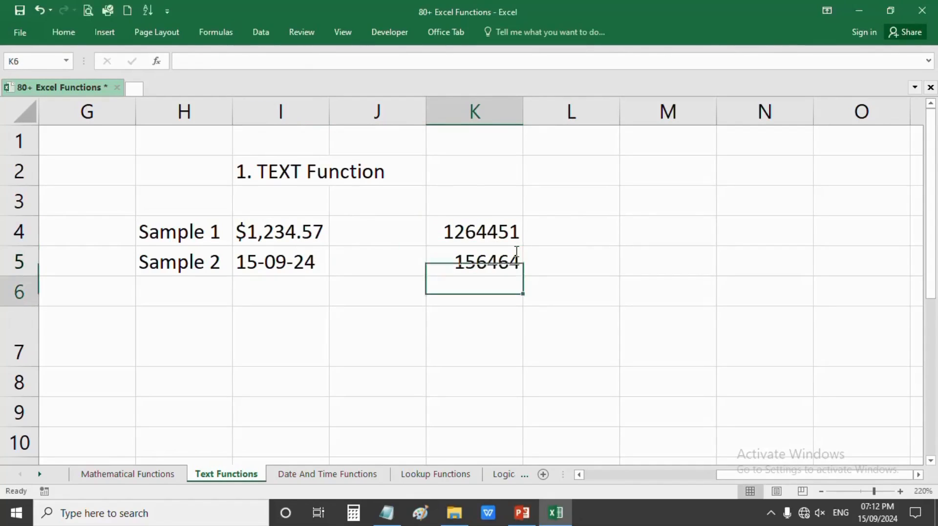
text(1654654)
key(Return)
text(164644)
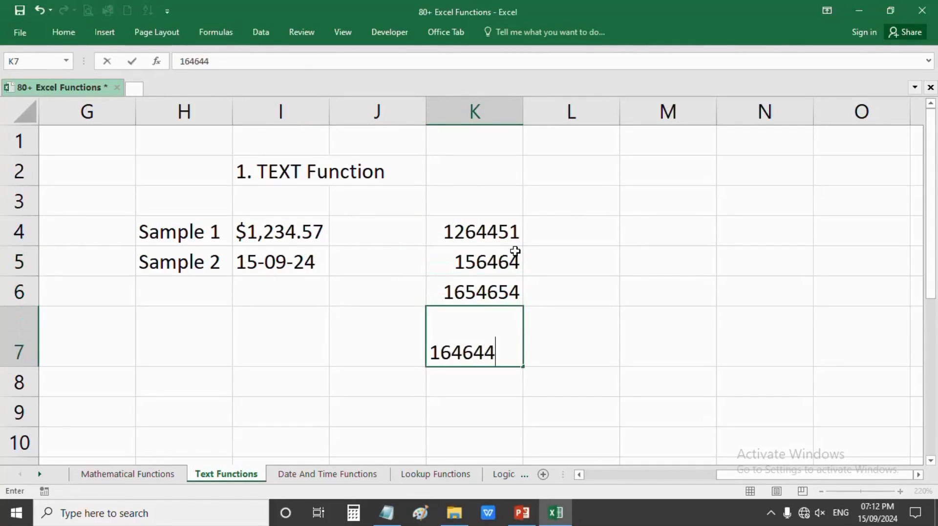
key(Return)
key(Right)
text(64)
key(Escape)
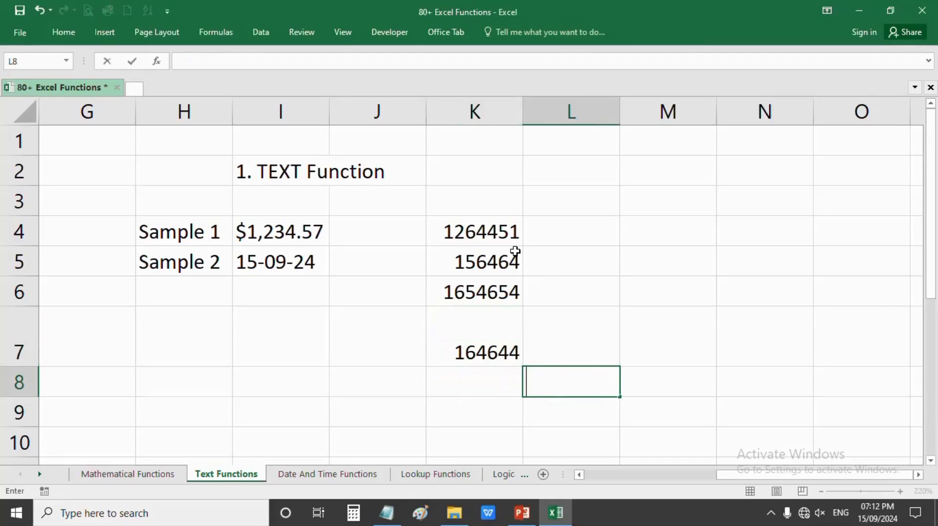
- Enter 2583283 in K3 and select the five numbers in K3:K7
click(509, 195)
text(2583283)
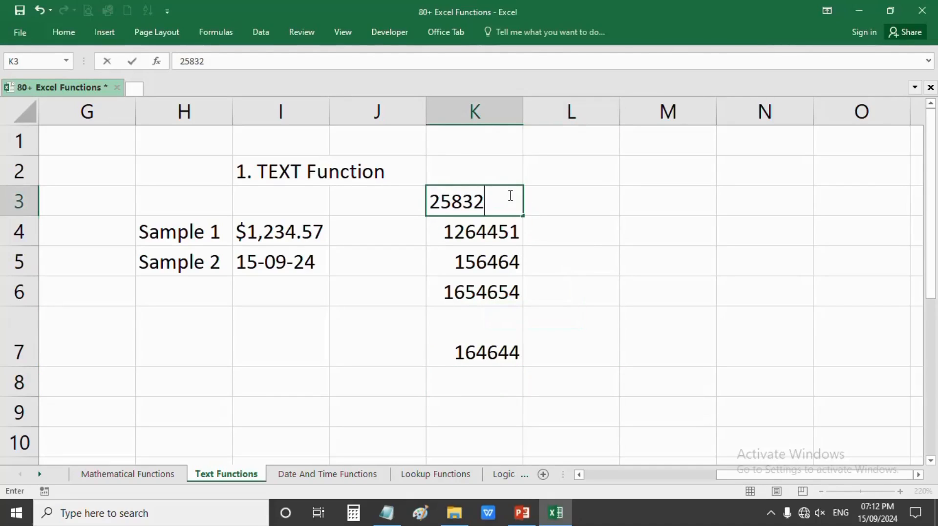
click(538, 199)
drag(507, 202, 509, 354)
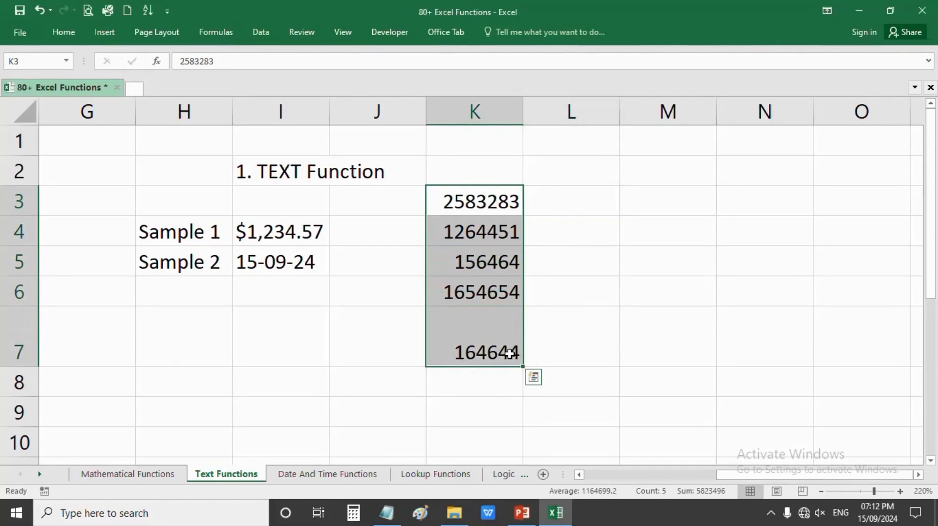
click(58, 32)
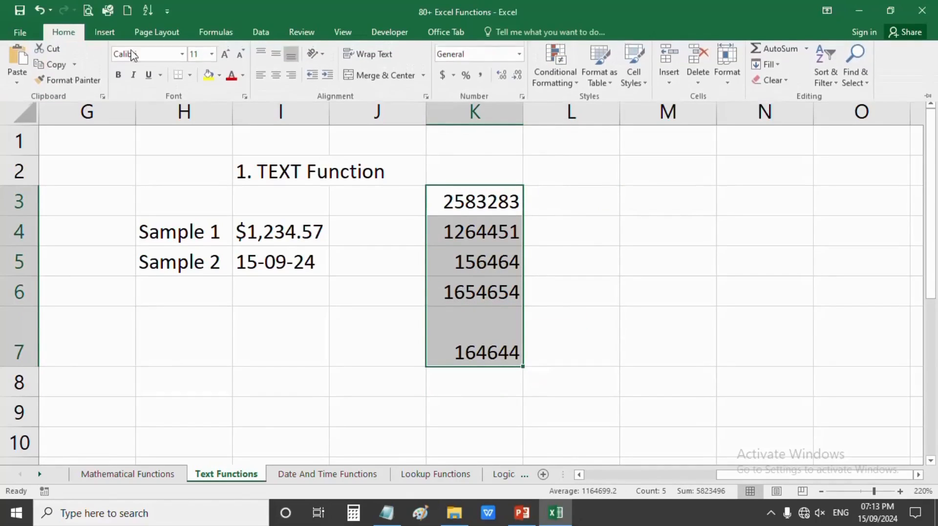
click(519, 55)
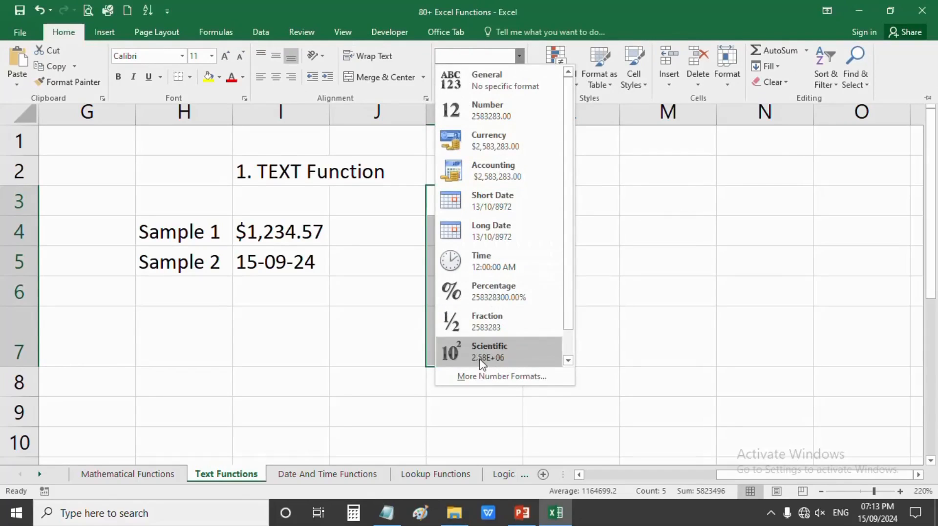
click(485, 382)
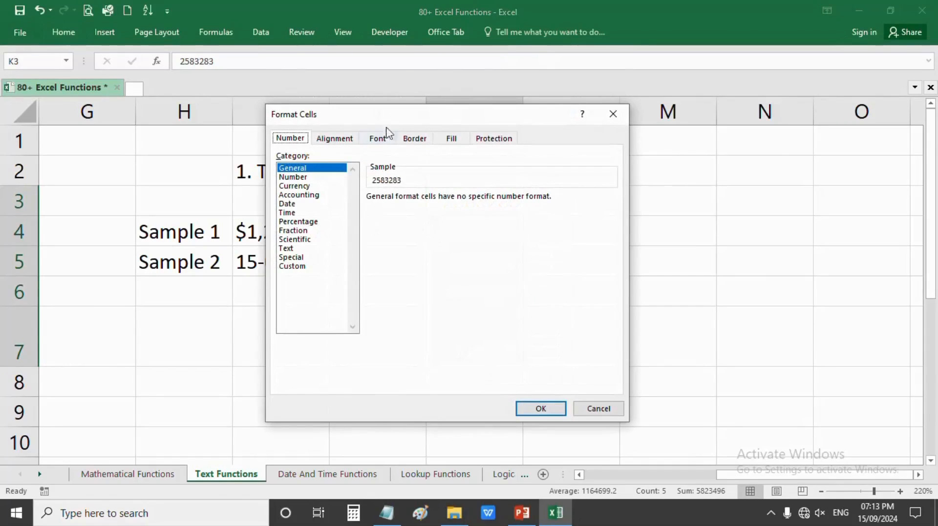
drag(385, 114, 679, 120)
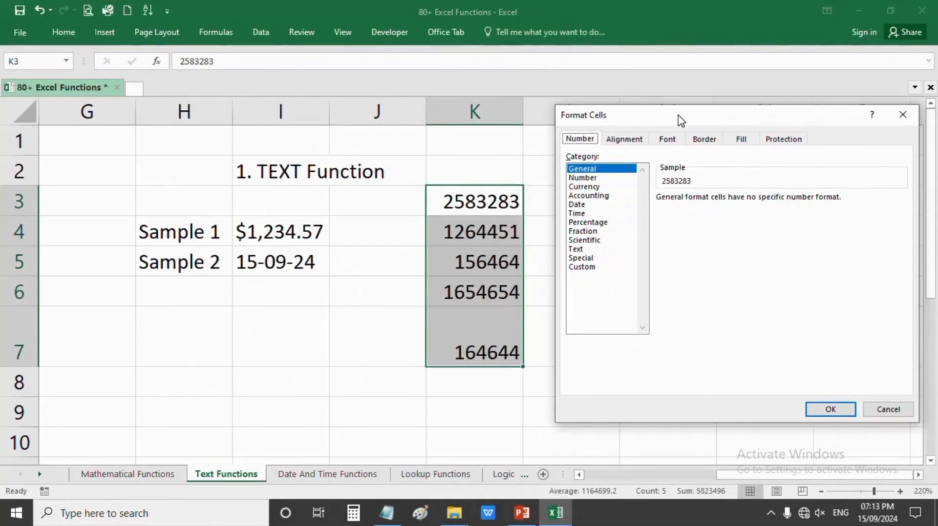
click(600, 197)
click(596, 205)
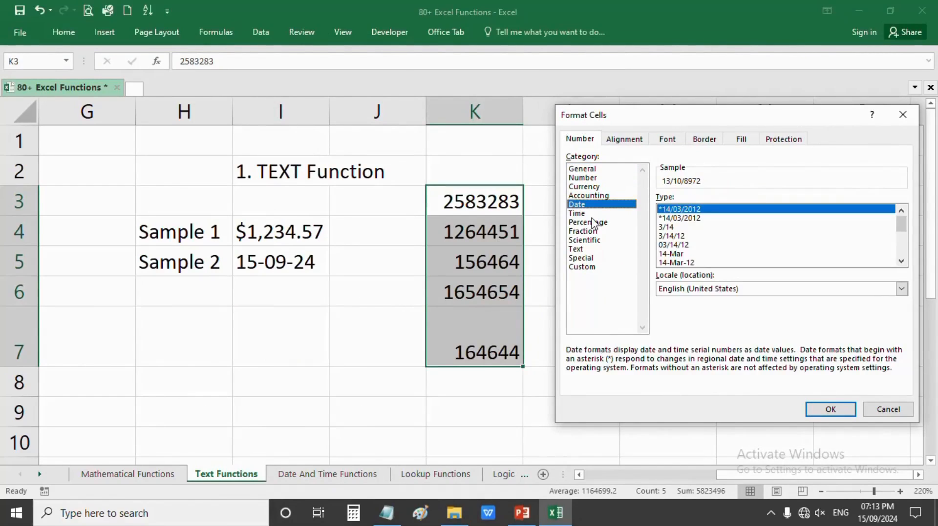
click(595, 223)
click(592, 268)
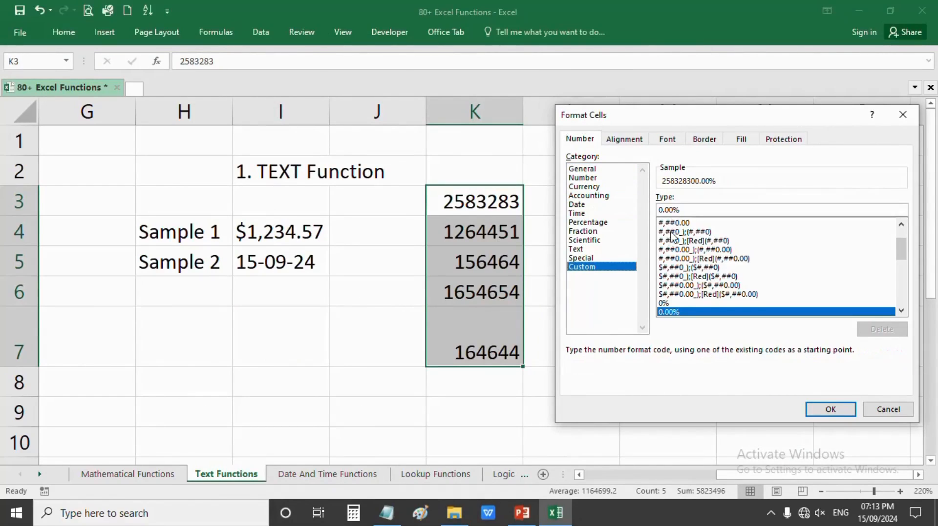
click(888, 409)
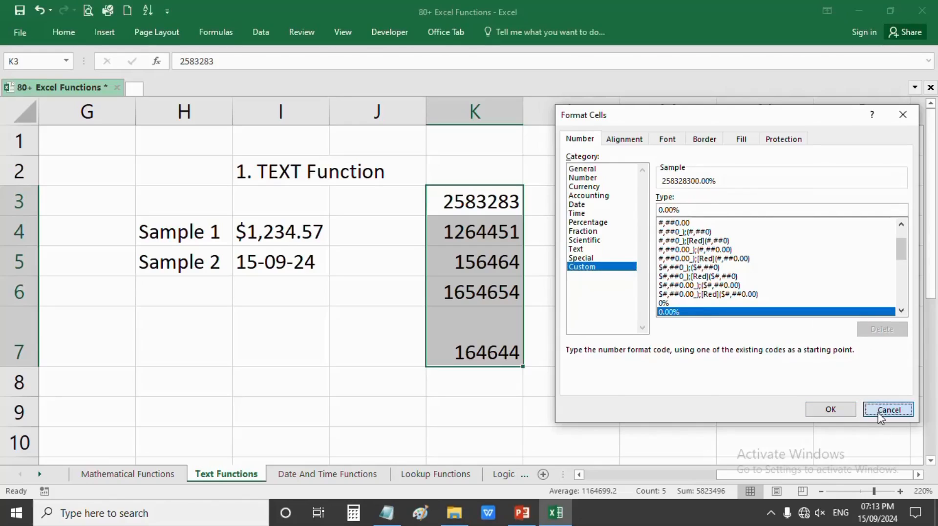
click(602, 236)
click(570, 202)
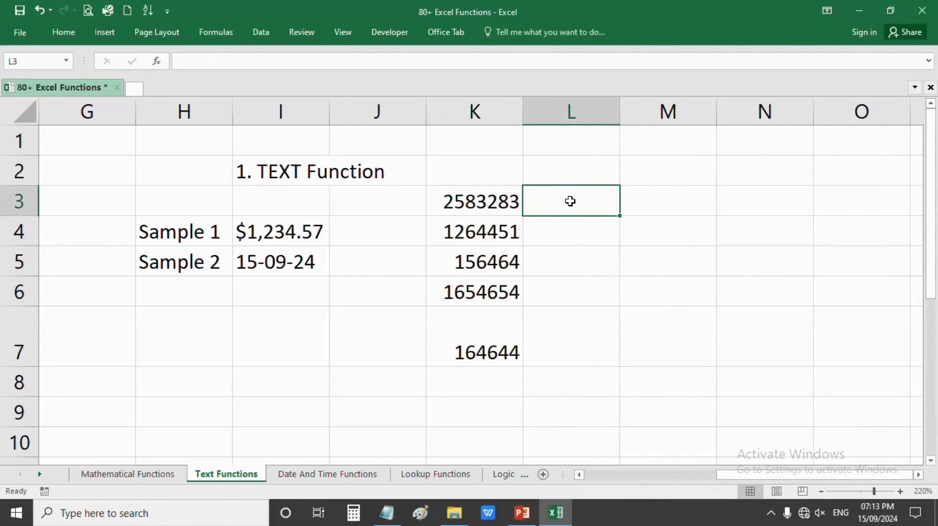
drag(490, 203, 484, 352)
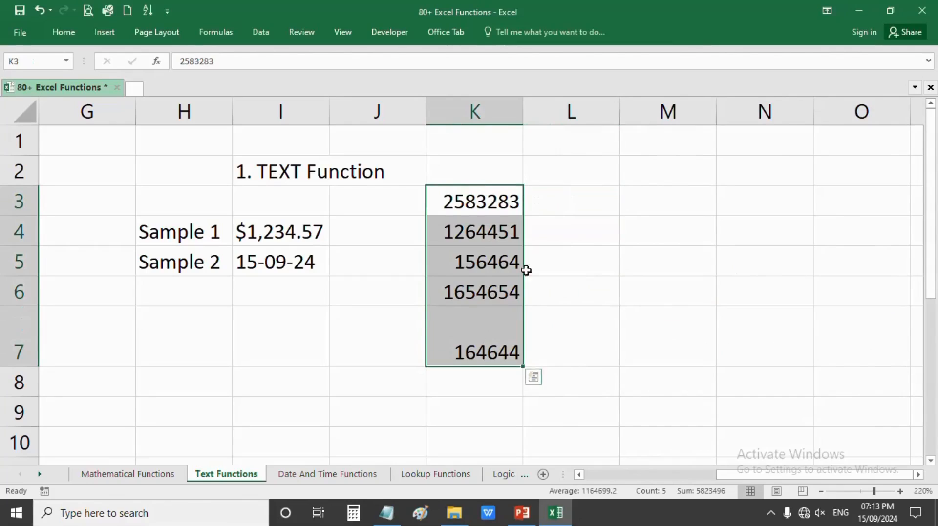
click(567, 198)
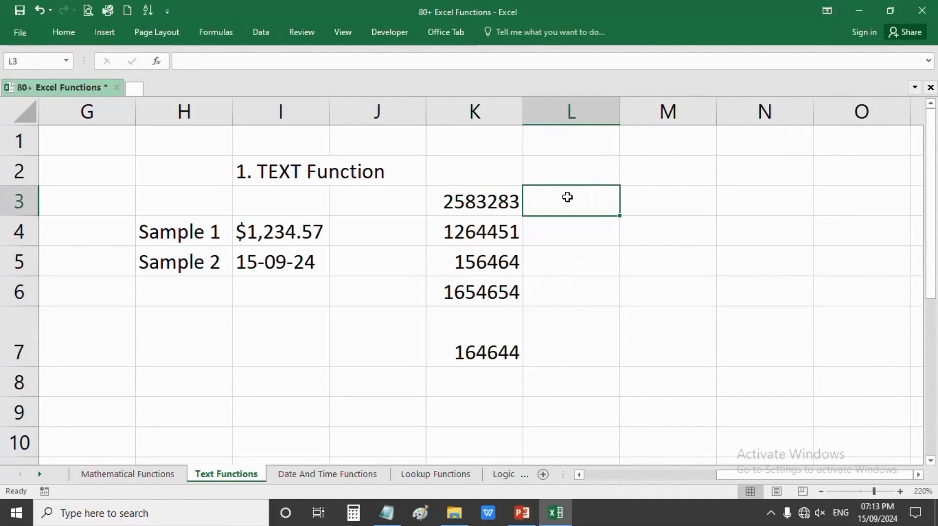
- Enter =TEXT(K3,"$#,##0.00") in L3 to show $2,583,283.00
text(=te)
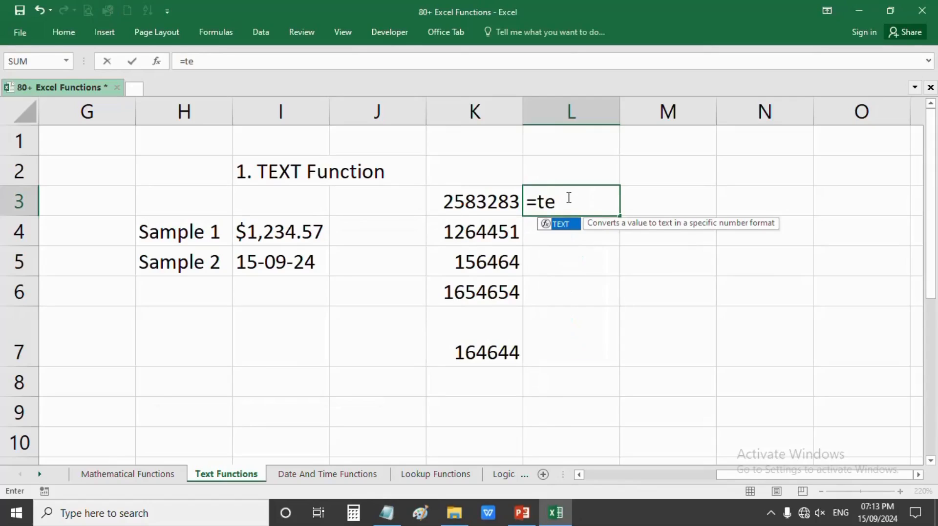
key(Tab)
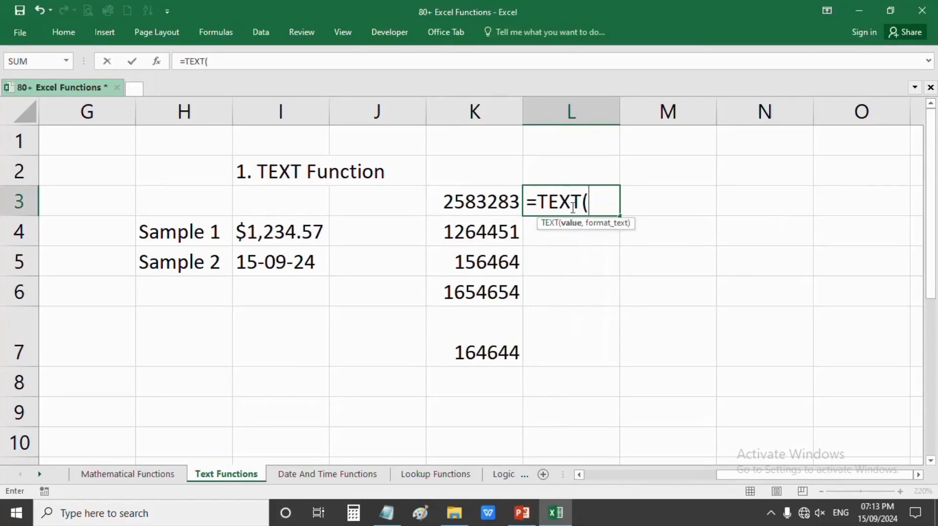
click(487, 199)
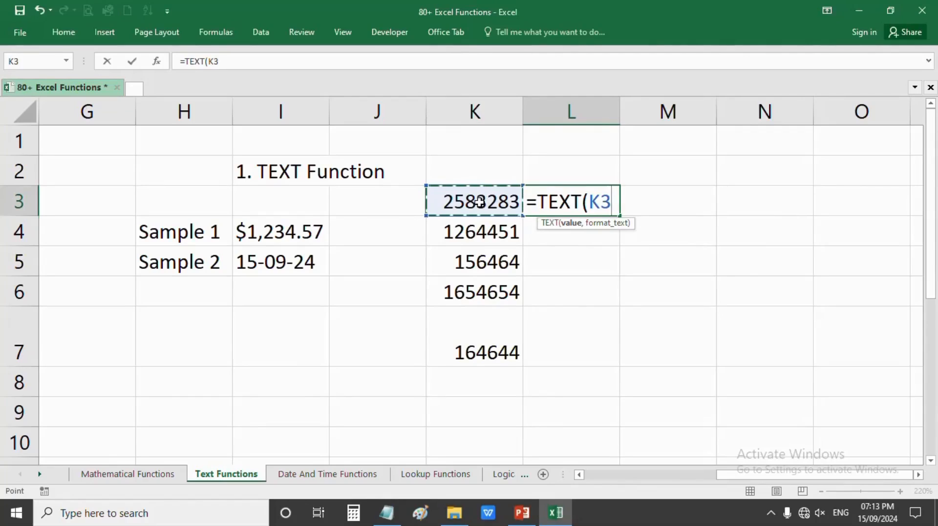
text(,)
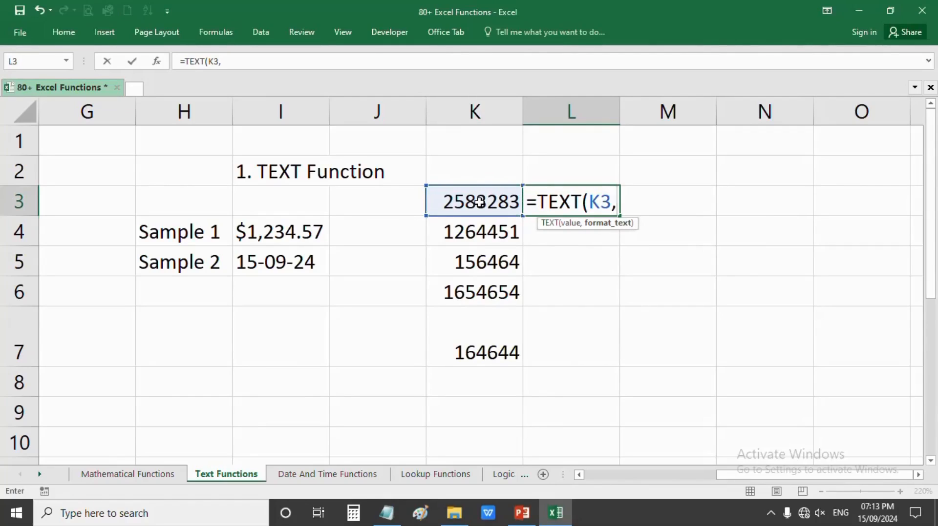
text(")
text(4)
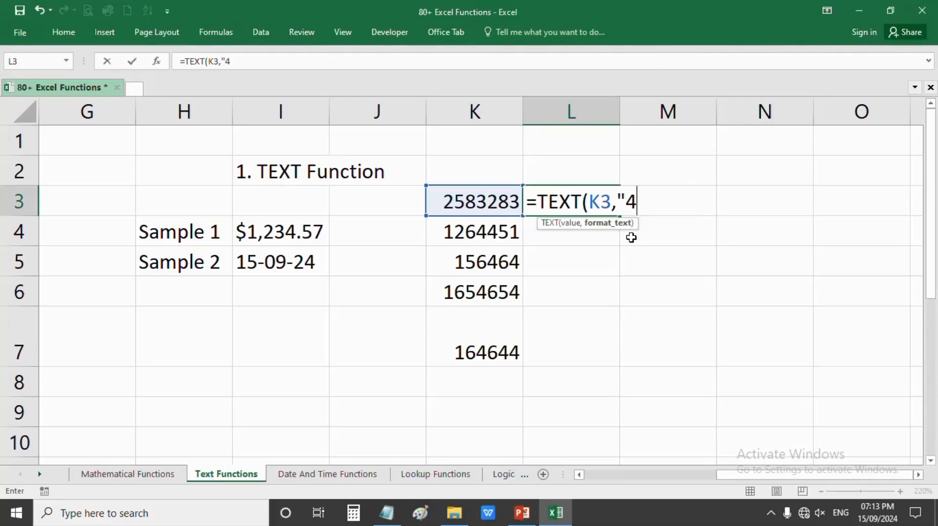
key(BackSpace)
text($#,##)
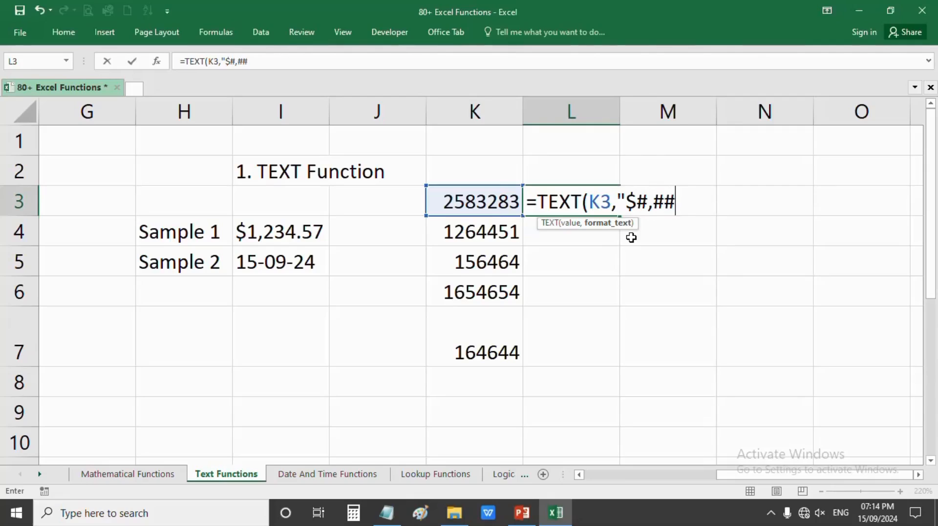
text(0.00)
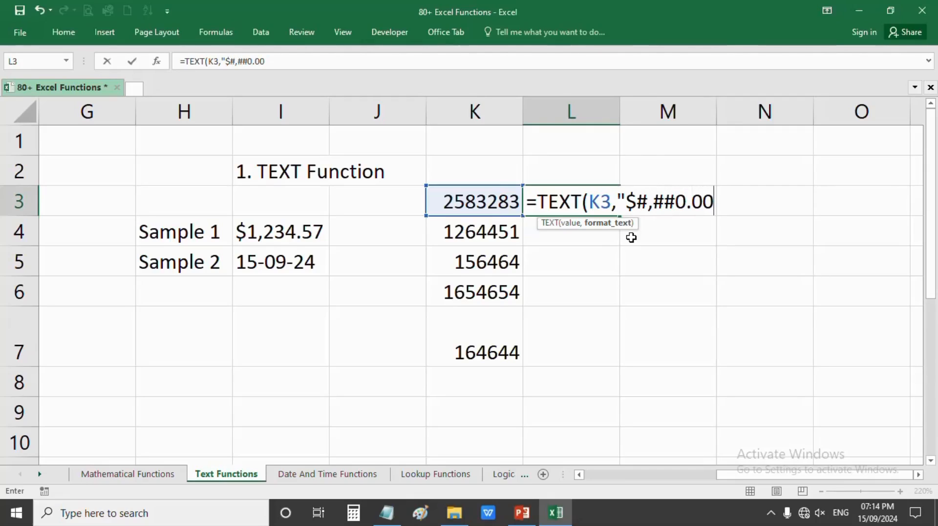
text("))
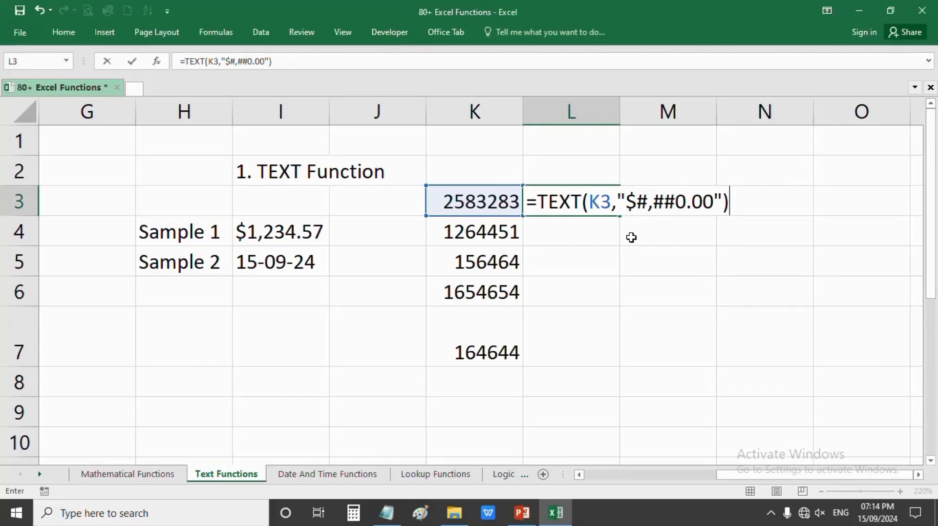
key(Return)
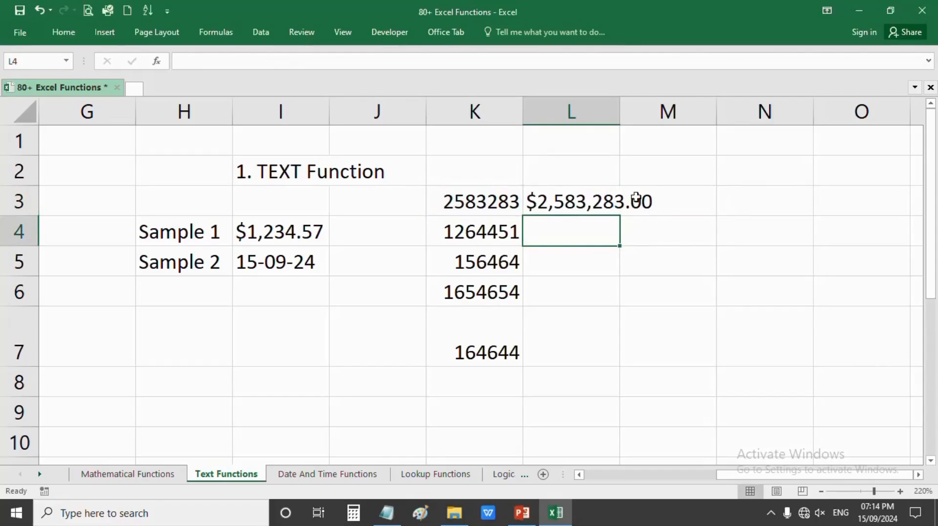
- Autofit column L and drag L3's formula down toward L7
double_click(619, 115)
click(610, 202)
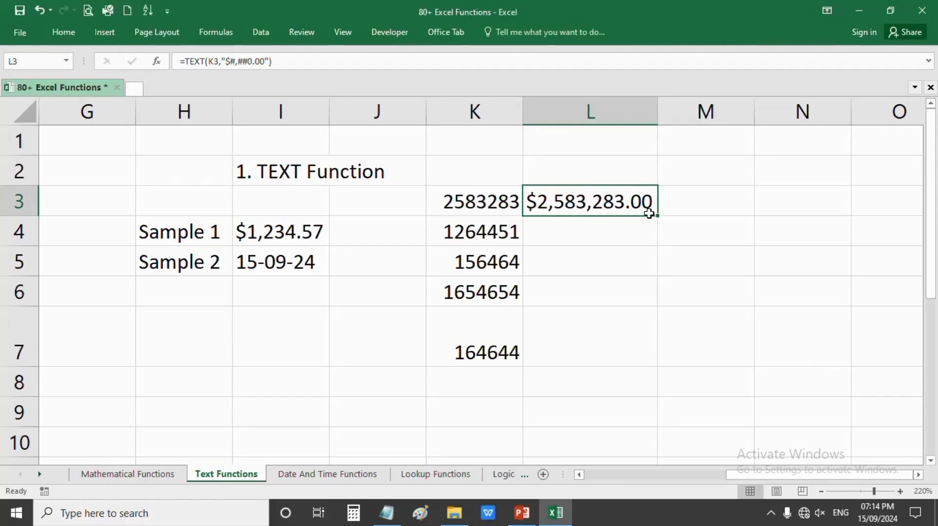
drag(660, 216, 644, 364)
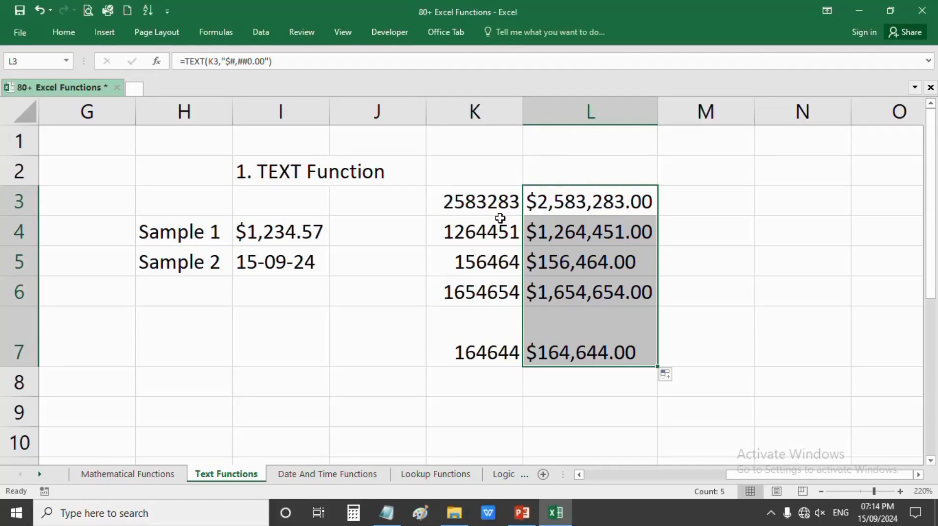
- Check the copied TEXT formula in L4 and compare the K3:K7 numbers with the L3:L7 results
double_click(560, 232)
key(Return)
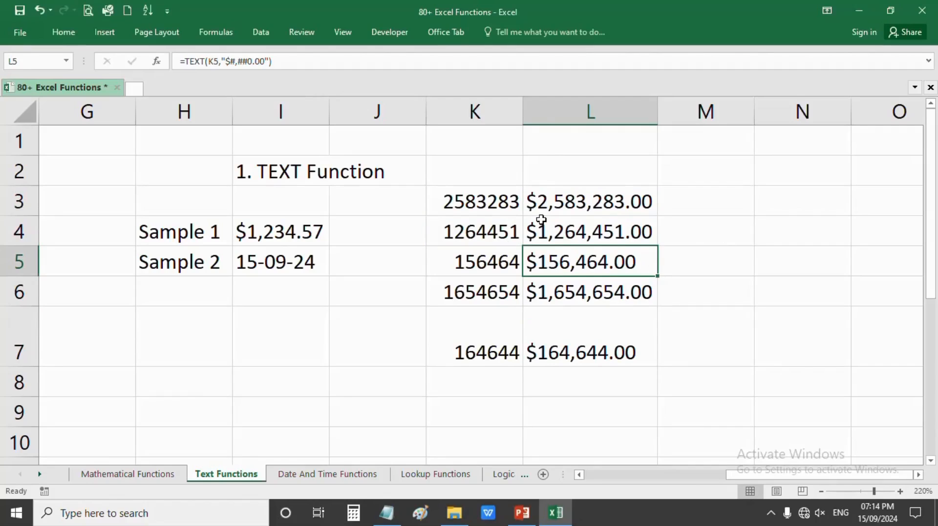
click(543, 202)
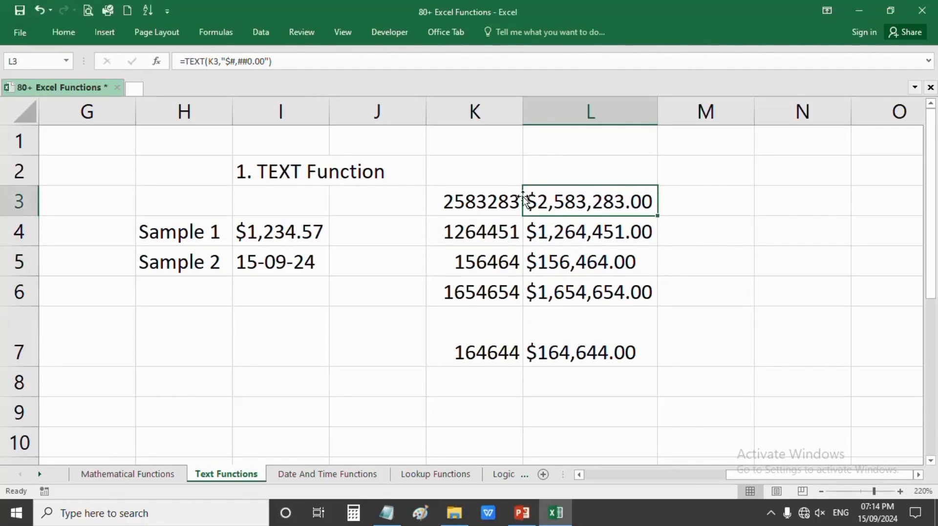
drag(517, 202, 477, 351)
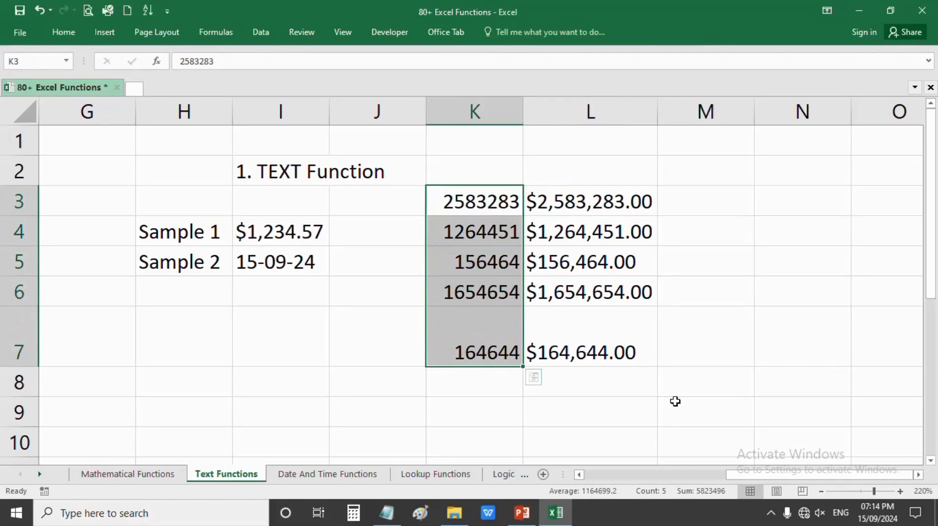
drag(592, 195, 594, 356)
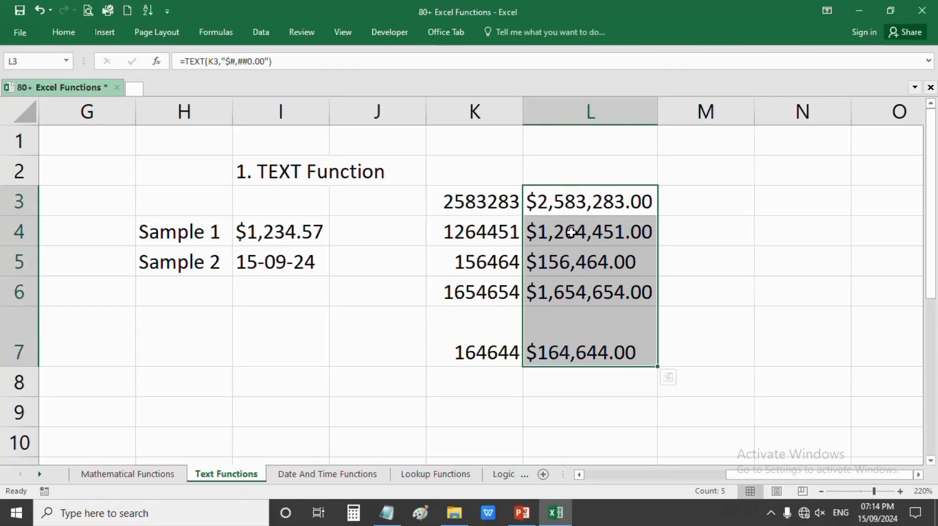
- Try wrapping the L3:L7 formulas in VALUE, then undo to restore the currency text
double_click(550, 203)
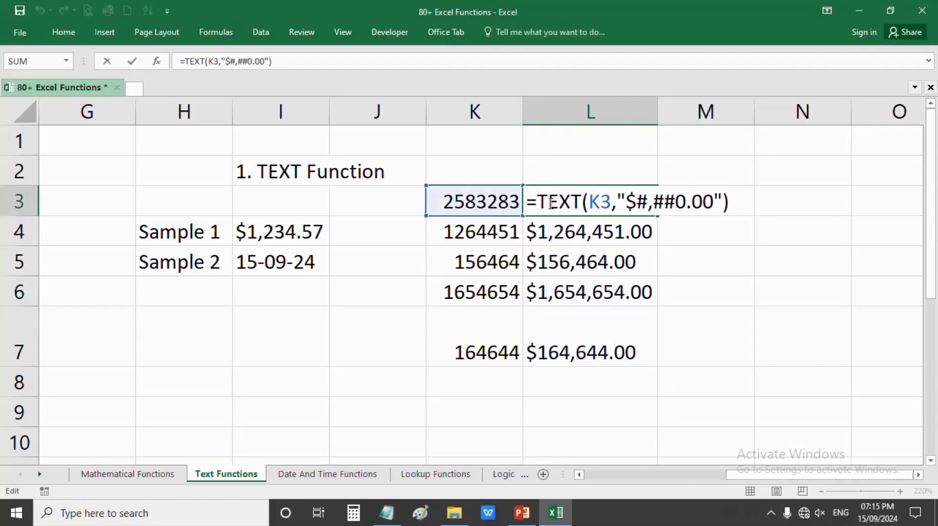
text(VALUE()
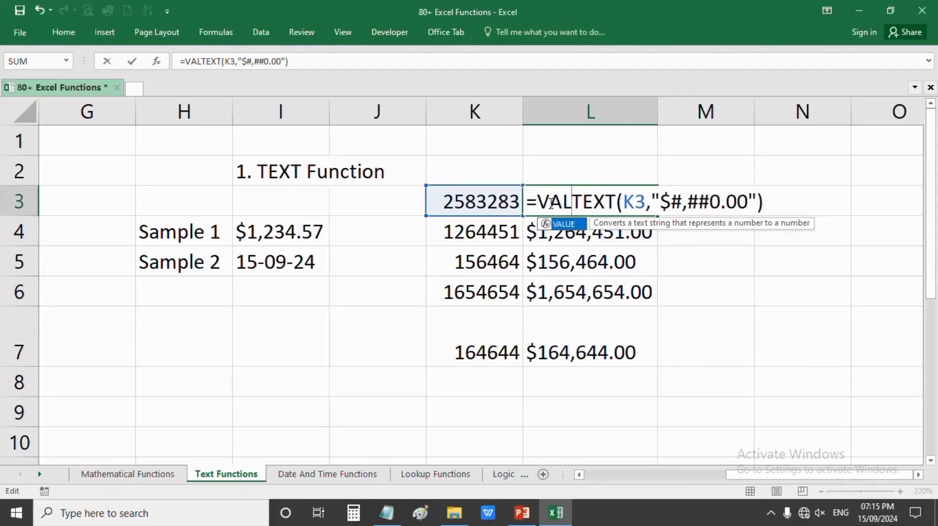
click(811, 203)
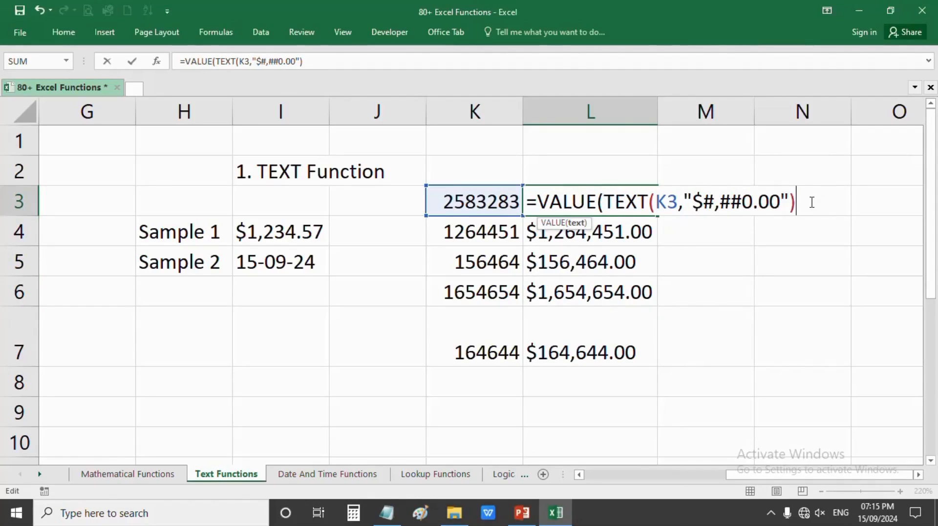
text())
key(Return)
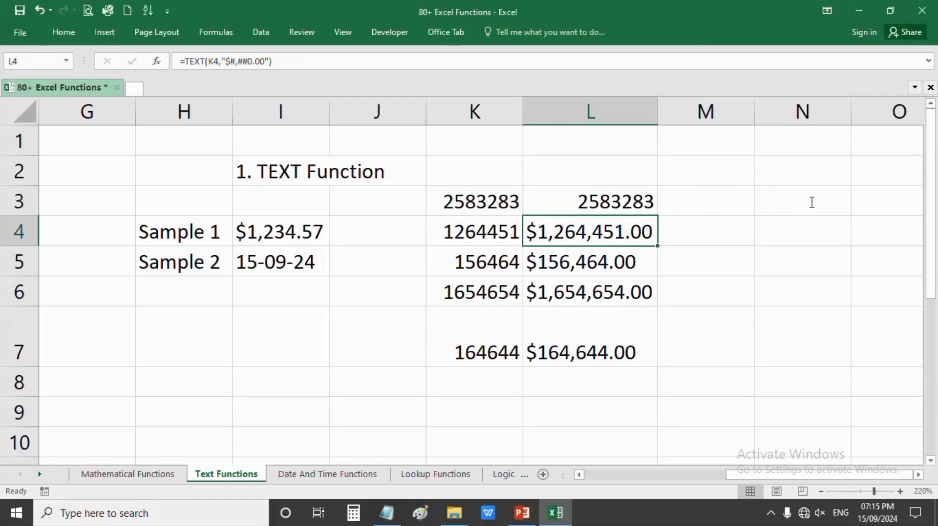
click(621, 207)
drag(657, 215, 659, 366)
click(618, 200)
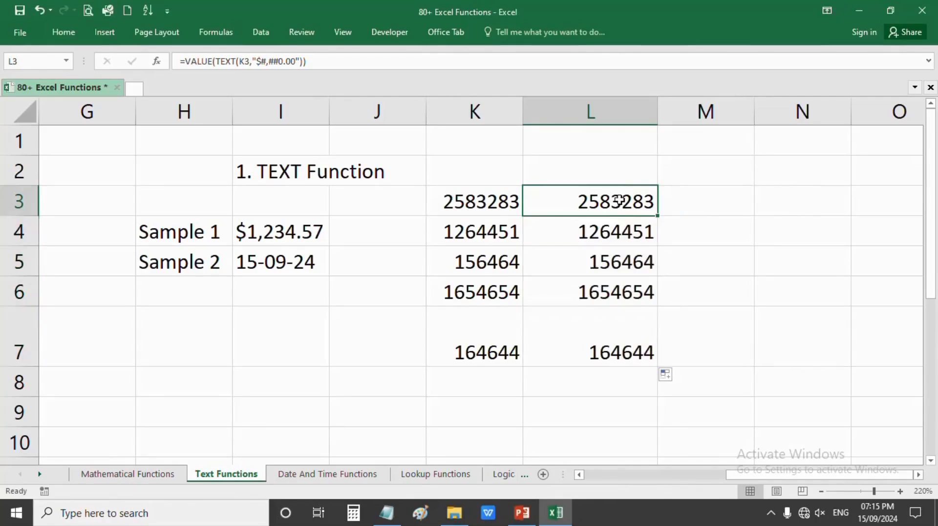
drag(618, 200, 621, 352)
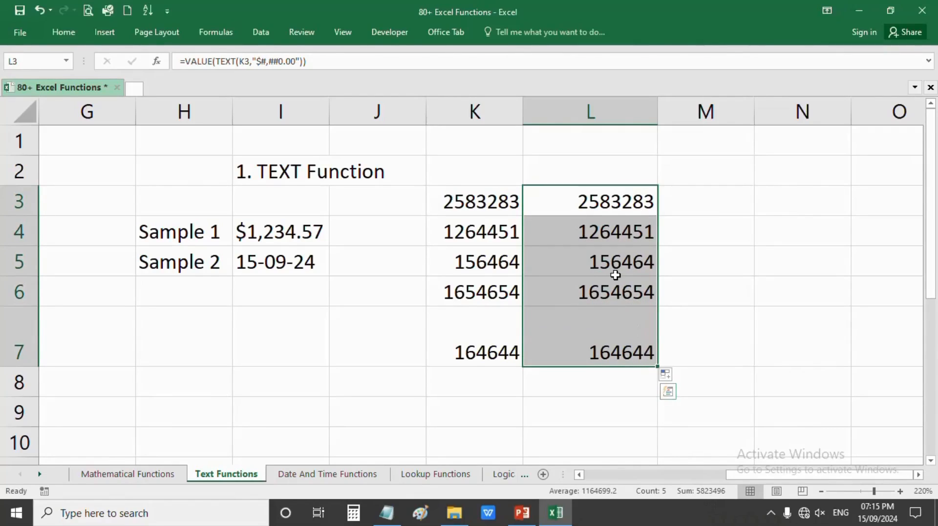
key(ctrl+z)
key(ctrl+z)
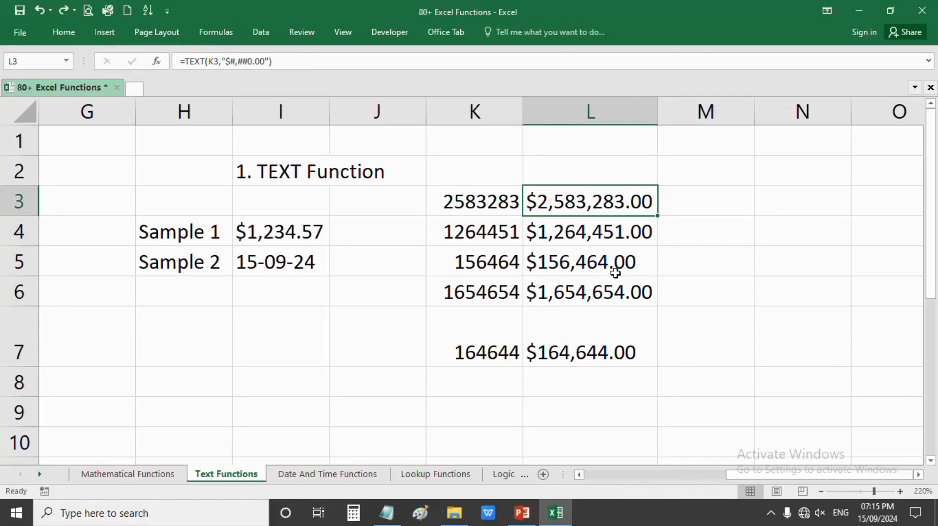
- Select L3:L7 and right-align the currency values
key(ctrl+Down)
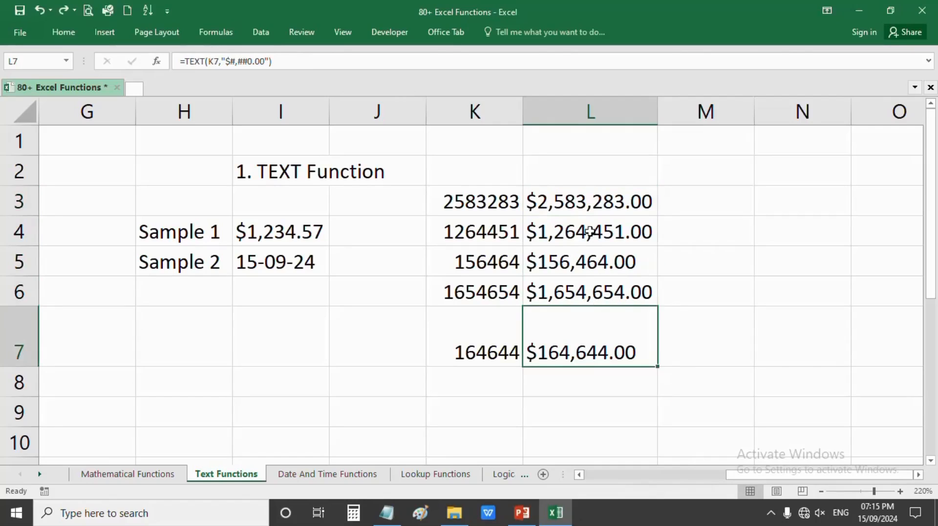
key(ctrl+Up)
key(ctrl+shift+Down)
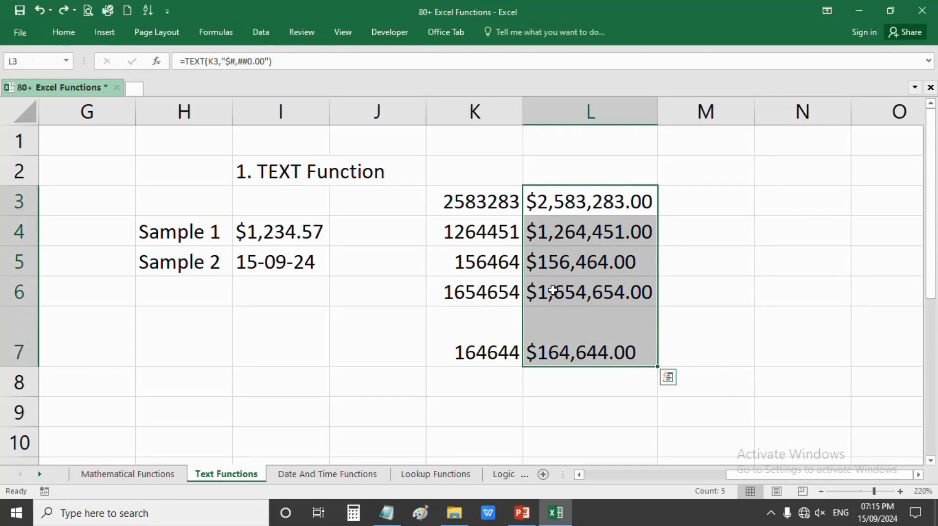
click(65, 33)
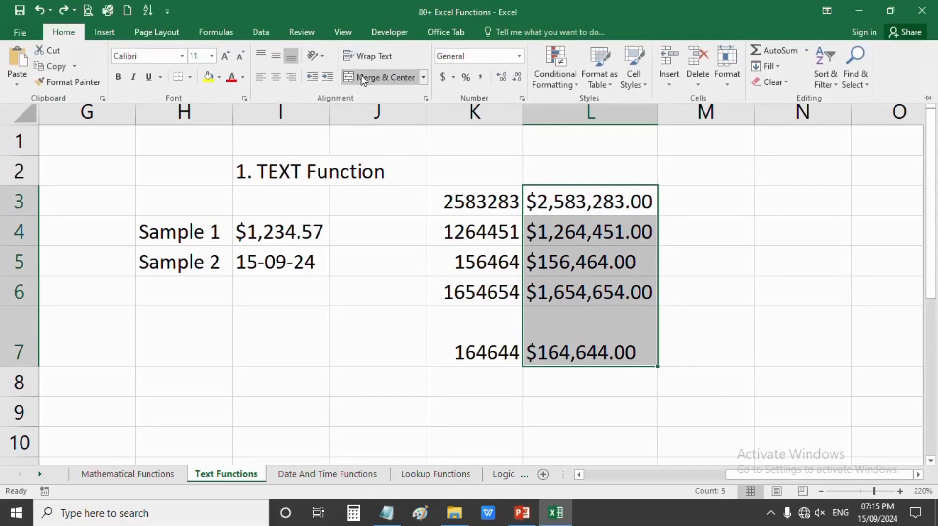
click(291, 77)
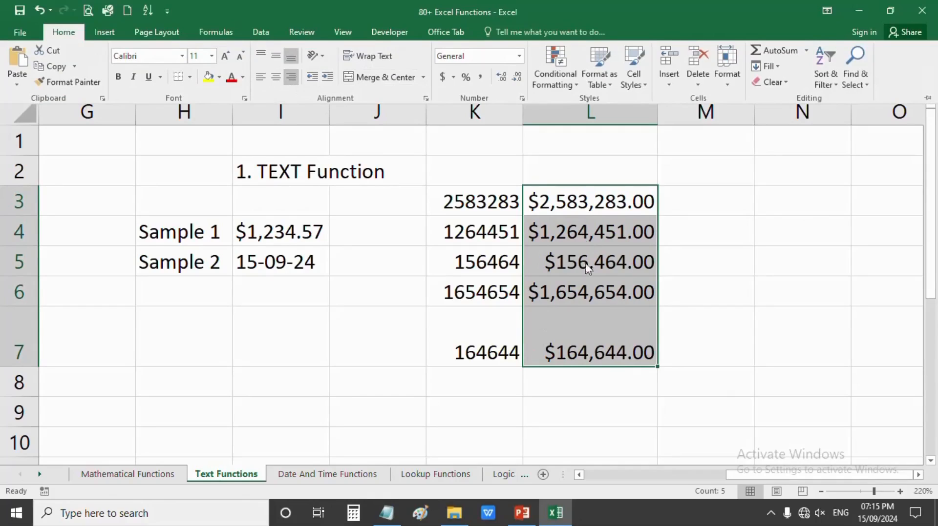
click(563, 288)
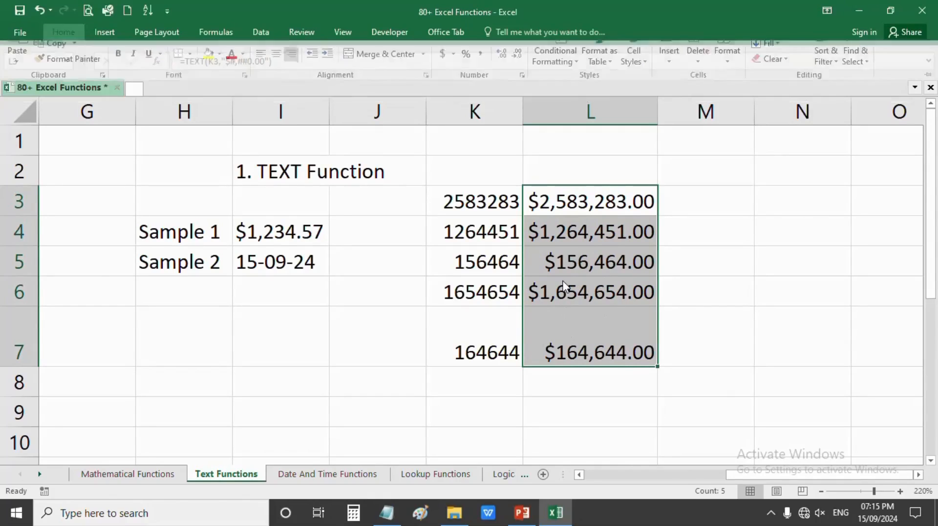
click(468, 358)
click(389, 408)
click(280, 412)
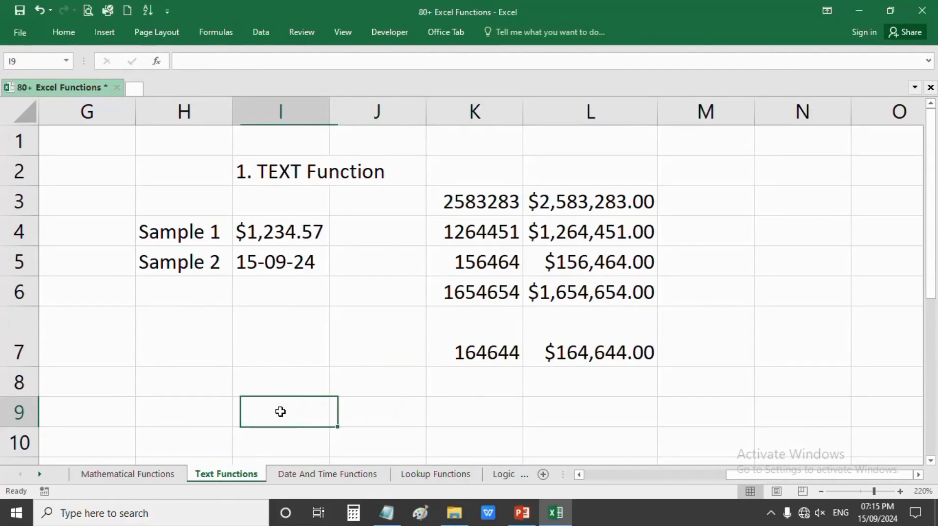
- Enter =TODAY() in I9 so it shows today's date, 15/09/2024
click(248, 265)
click(272, 399)
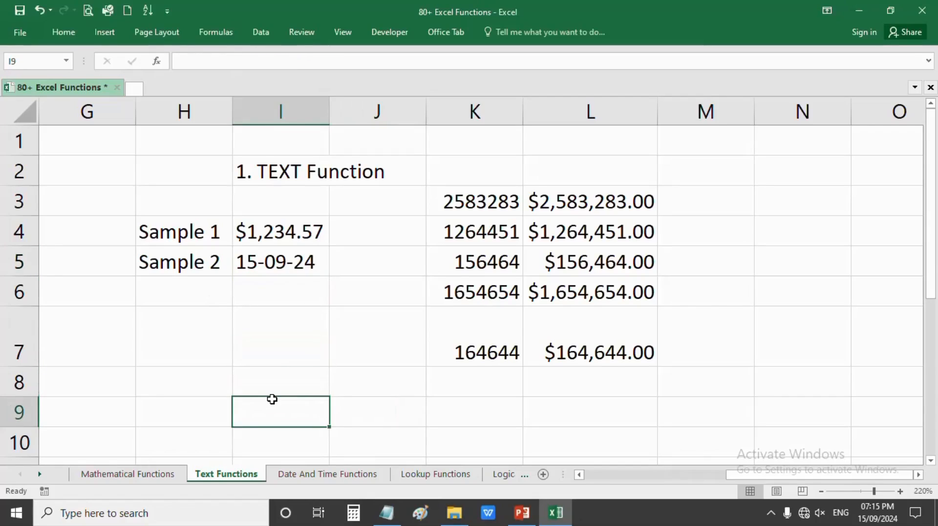
text(=TO)
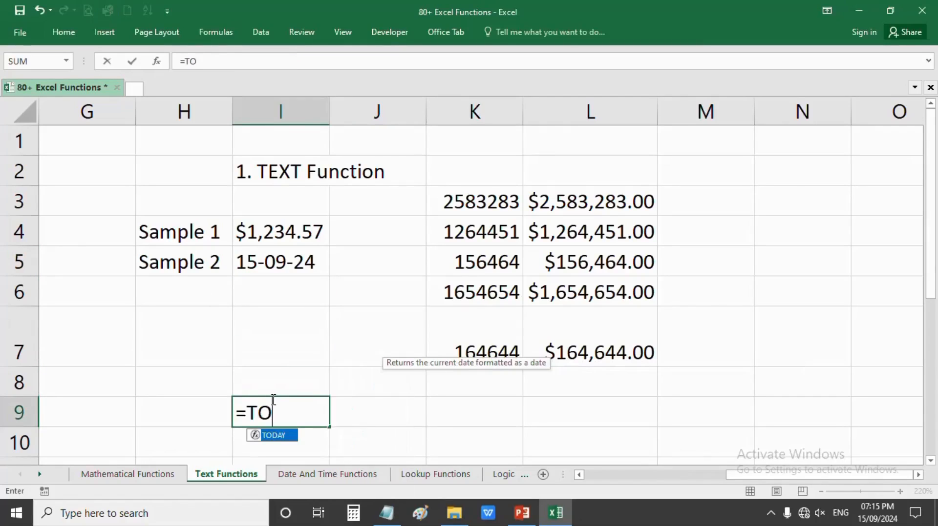
key(Tab)
text())
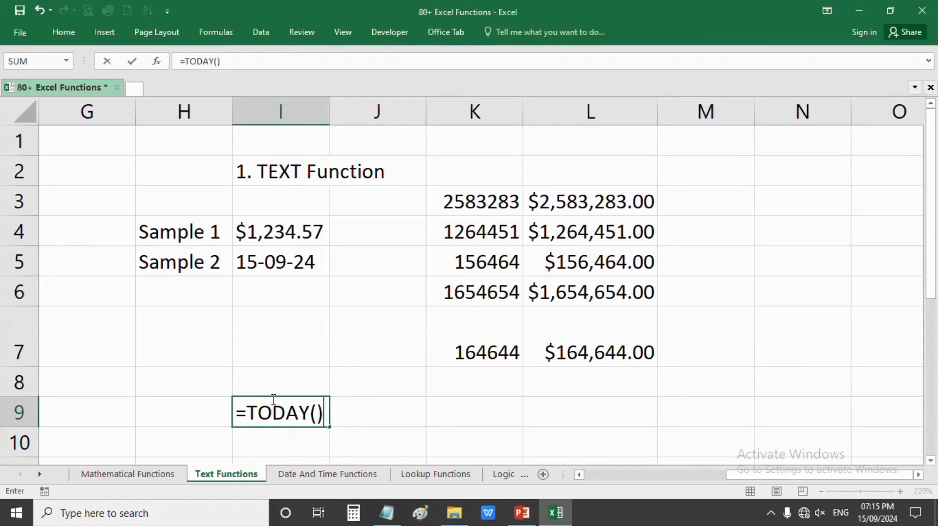
key(Return)
click(282, 417)
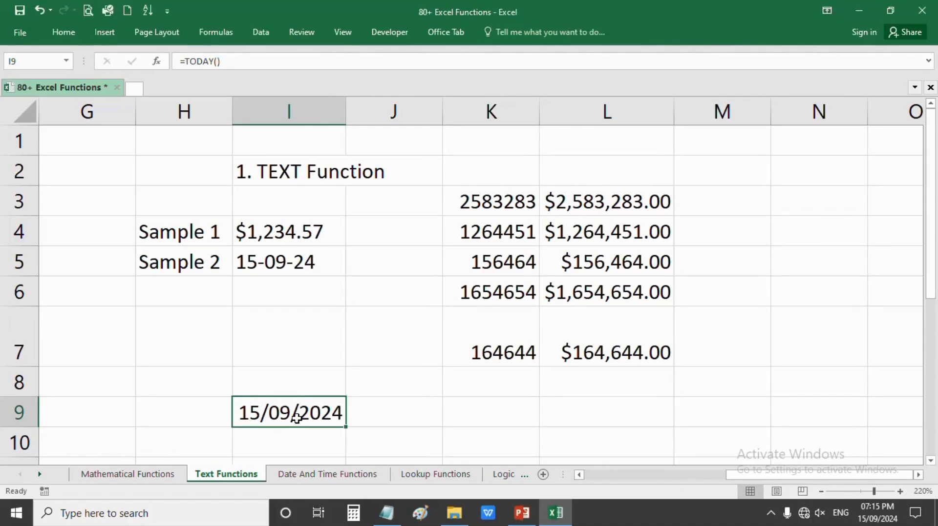
click(409, 415)
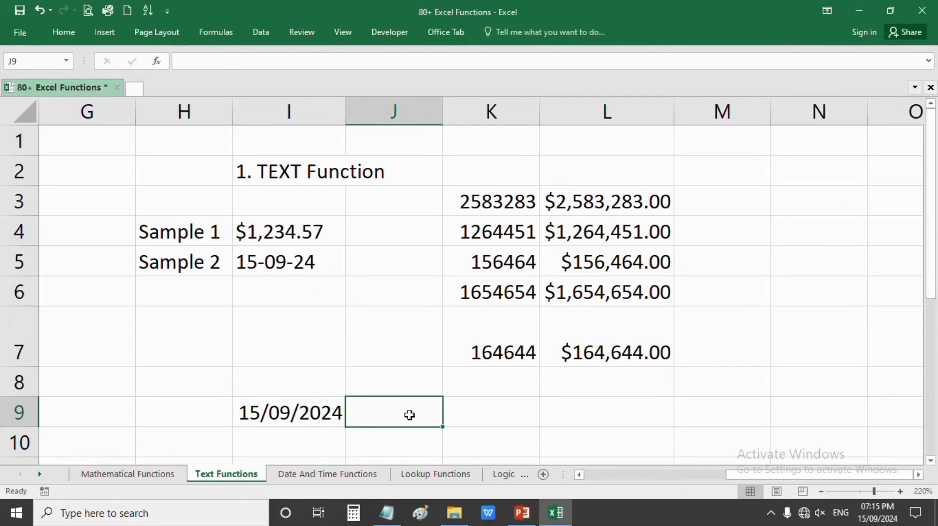
- Enter =TEXT(I9,"DD-MM-YYYY") in J9 to show 15-09-2024 and widen column J
text(=TE)
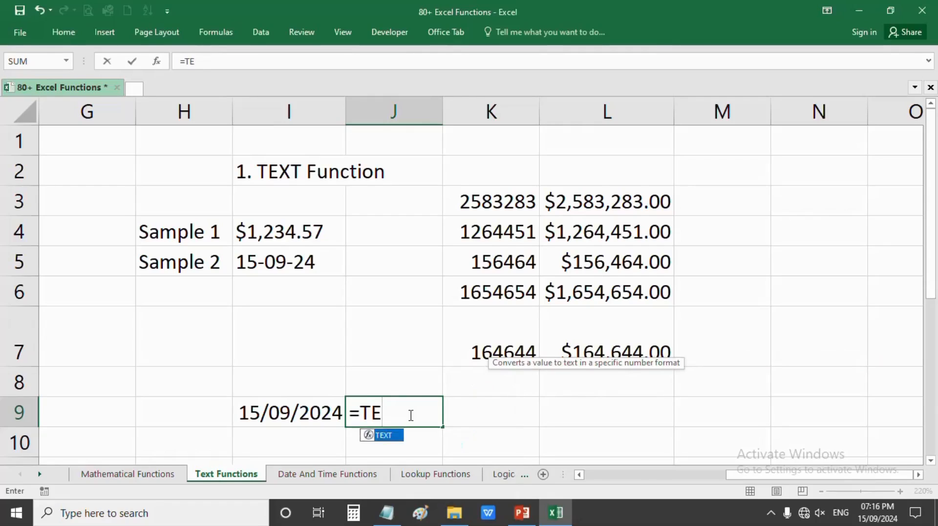
key(Tab)
click(290, 415)
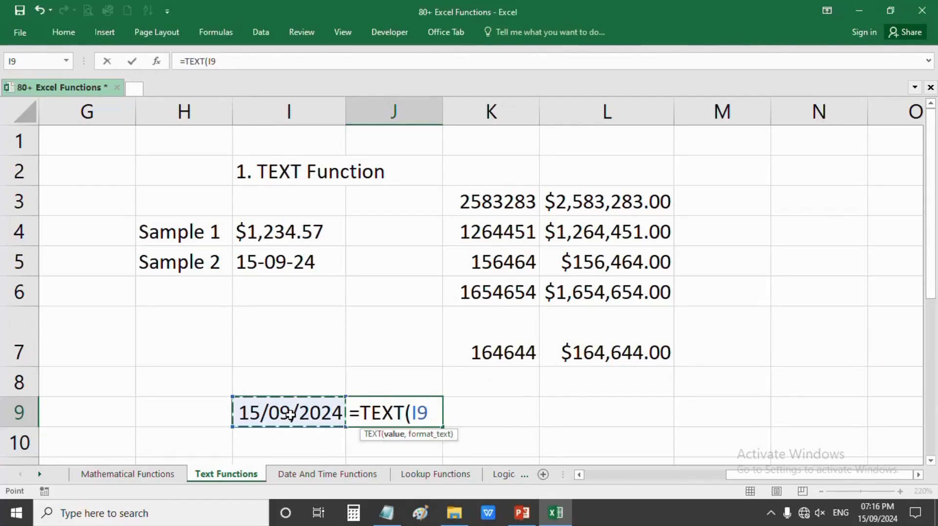
text(,)
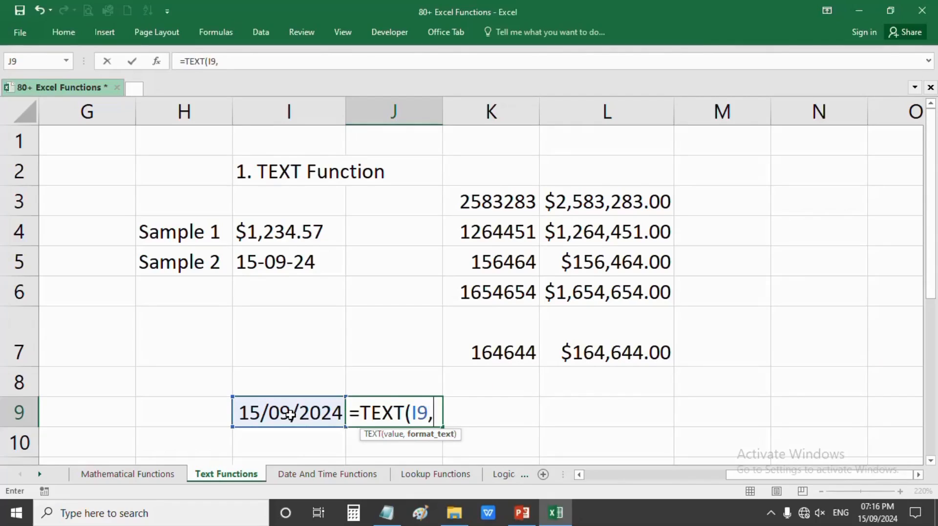
text("DD)
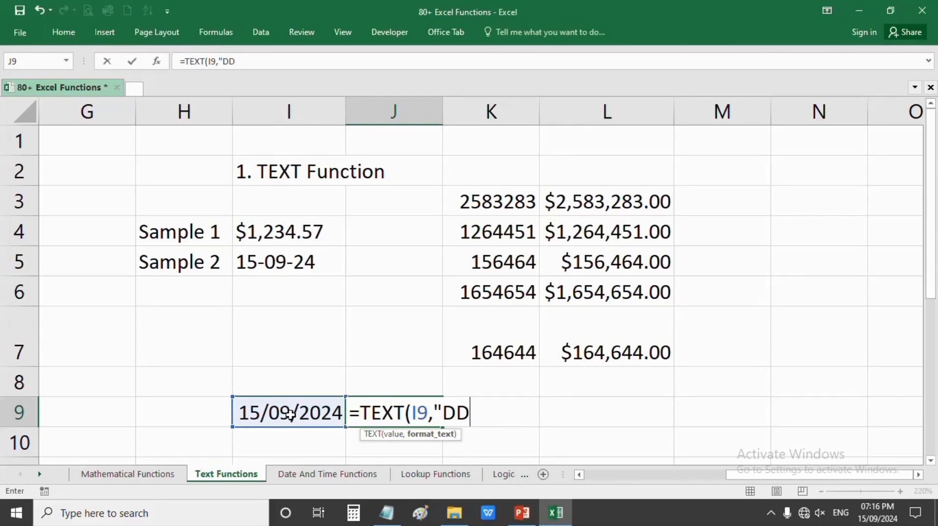
text(-MM-)
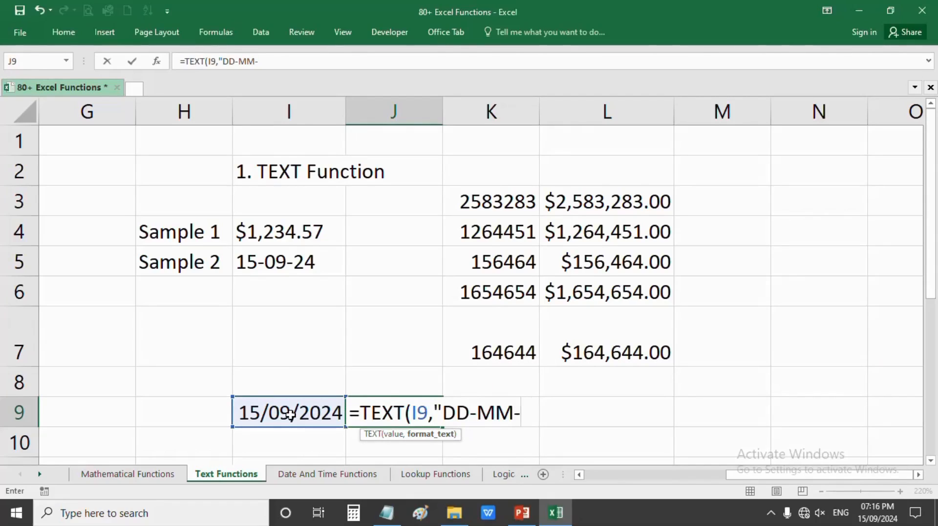
text(YYYY)
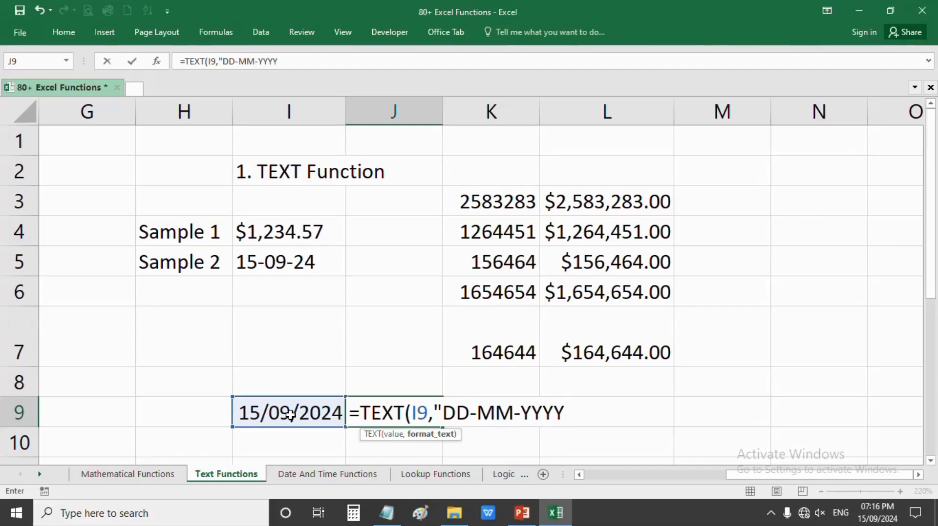
text("))
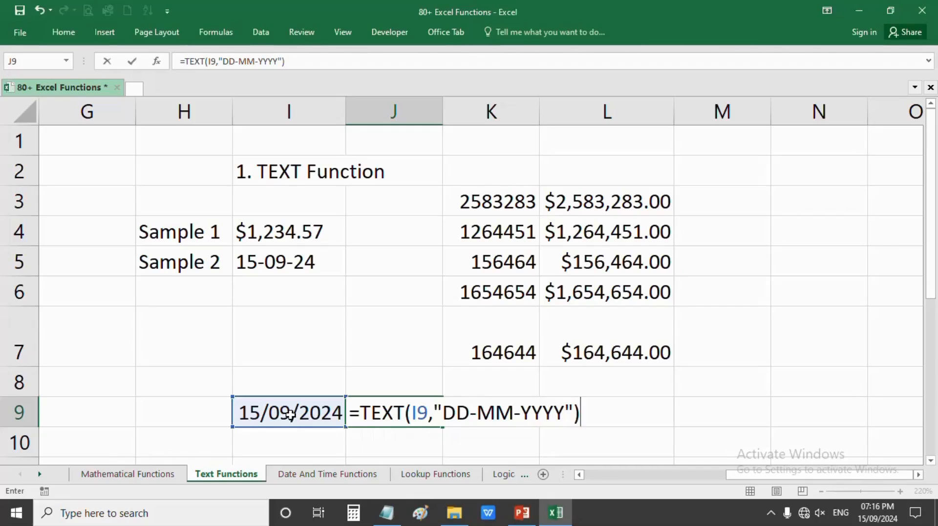
key(Return)
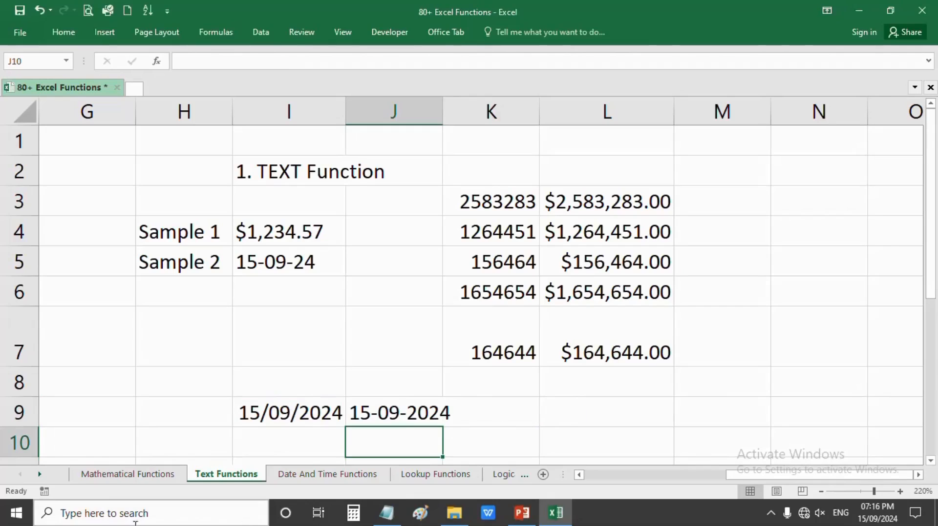
click(371, 406)
drag(444, 110, 456, 111)
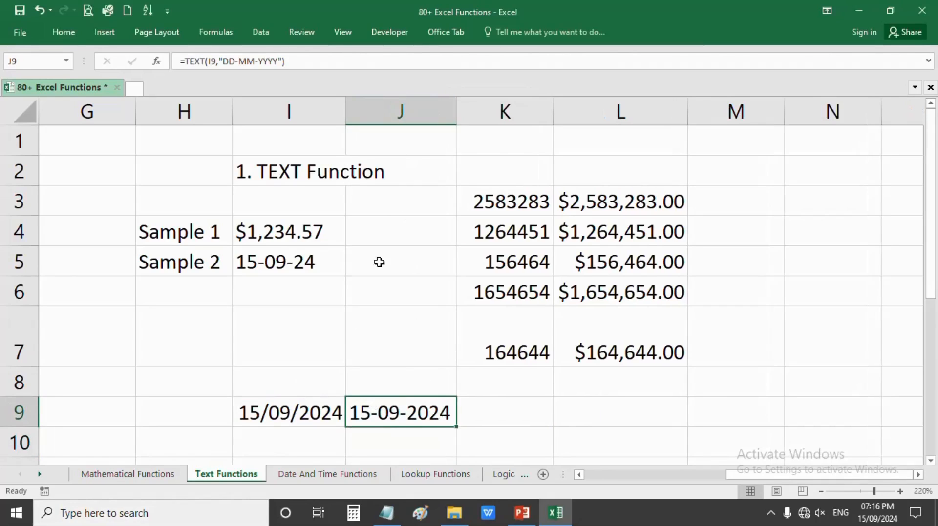
click(316, 412)
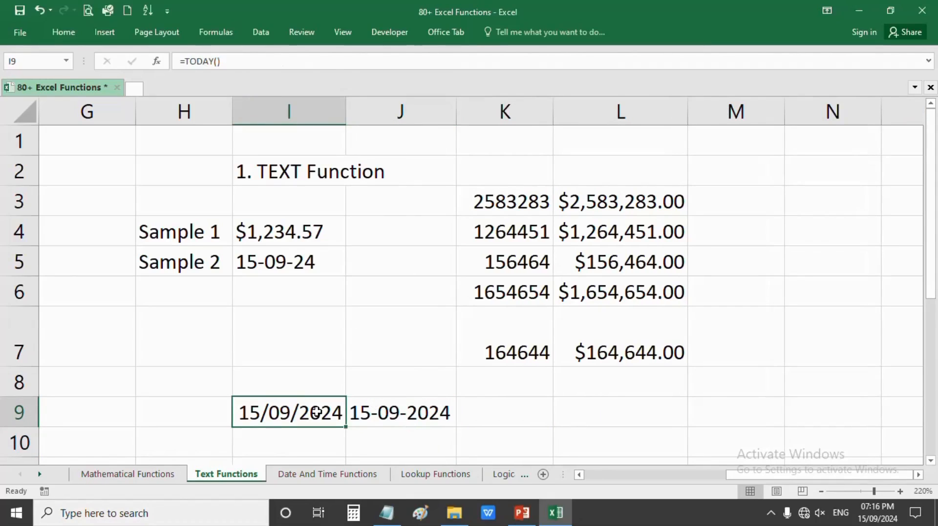
double_click(402, 412)
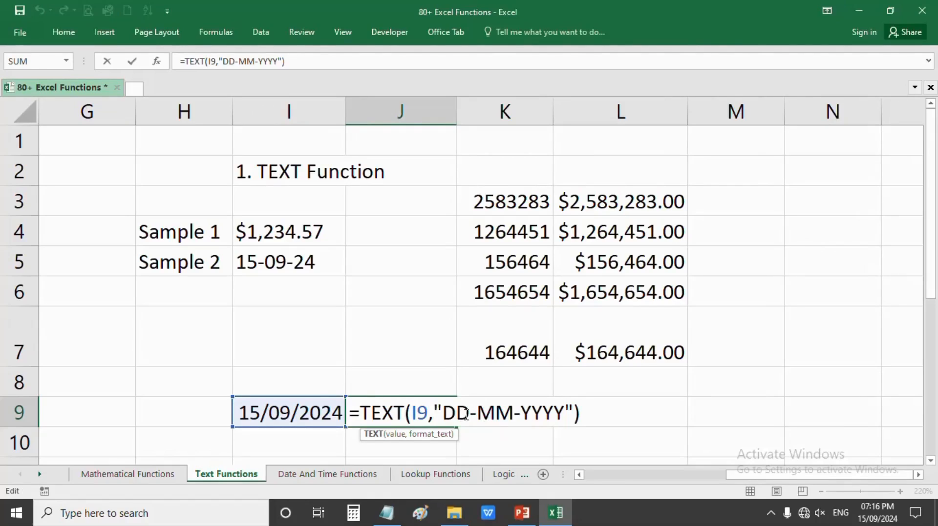
key(Escape)
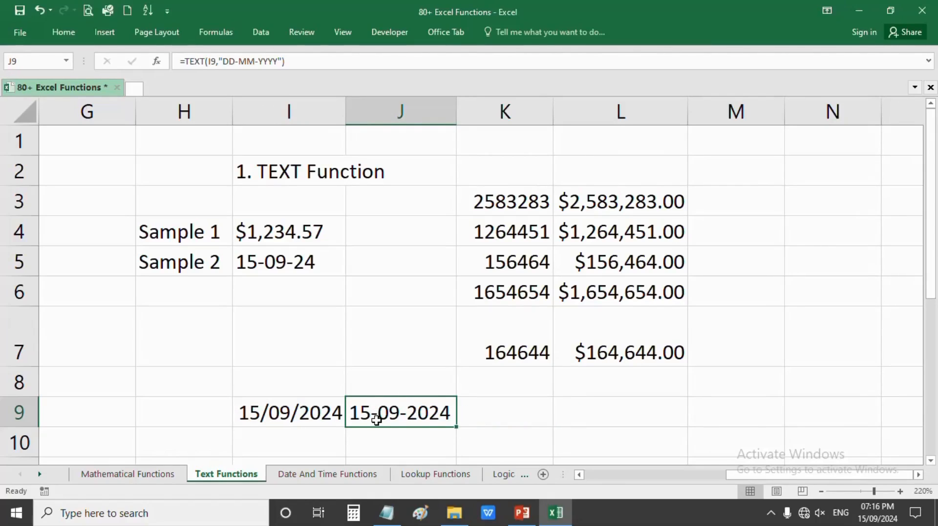
click(312, 420)
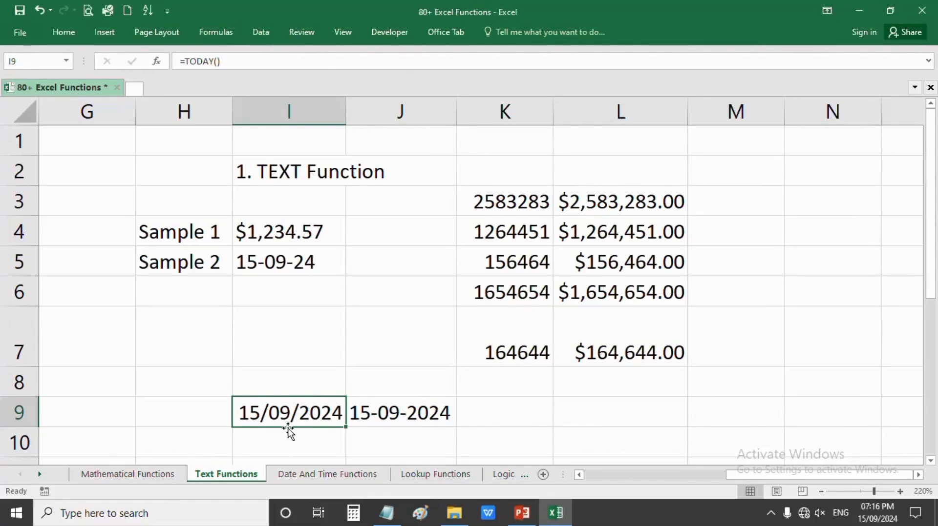
click(444, 396)
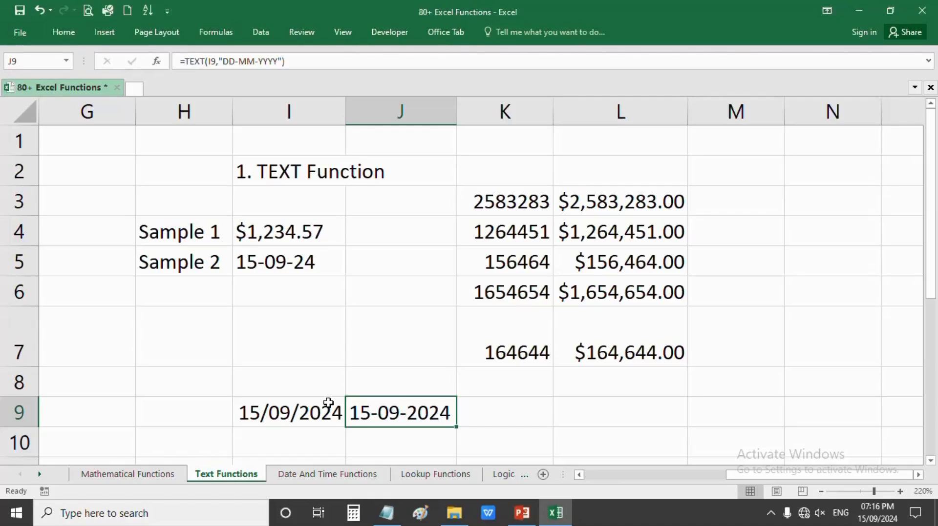
click(310, 412)
click(367, 419)
click(78, 35)
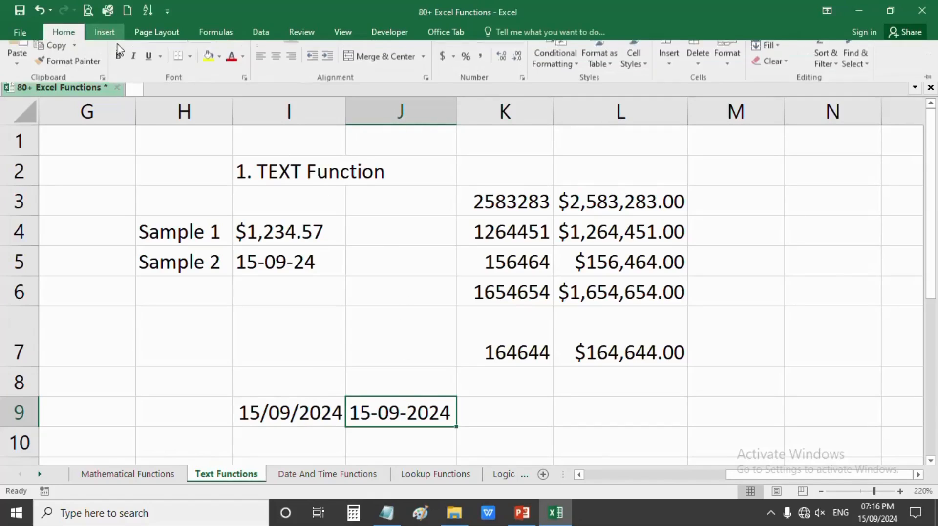
click(521, 58)
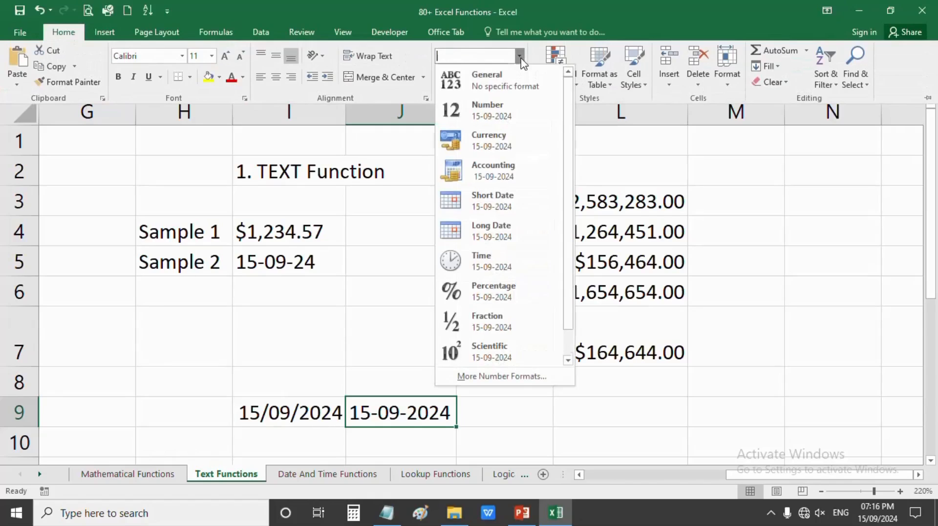
click(527, 380)
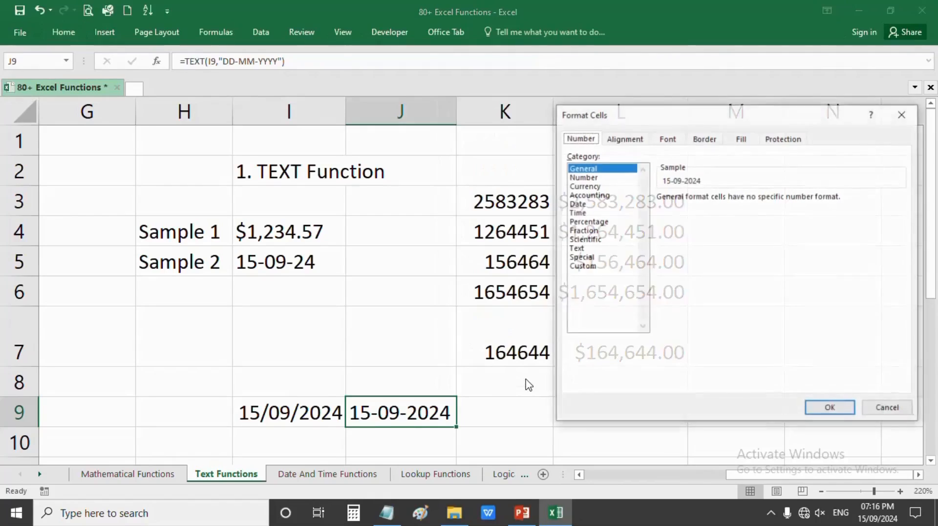
drag(618, 120, 600, 121)
mouse_move(572, 181)
mouse_down()
mouse_move(565, 269)
mouse_move(572, 181)
mouse_up()
click(871, 415)
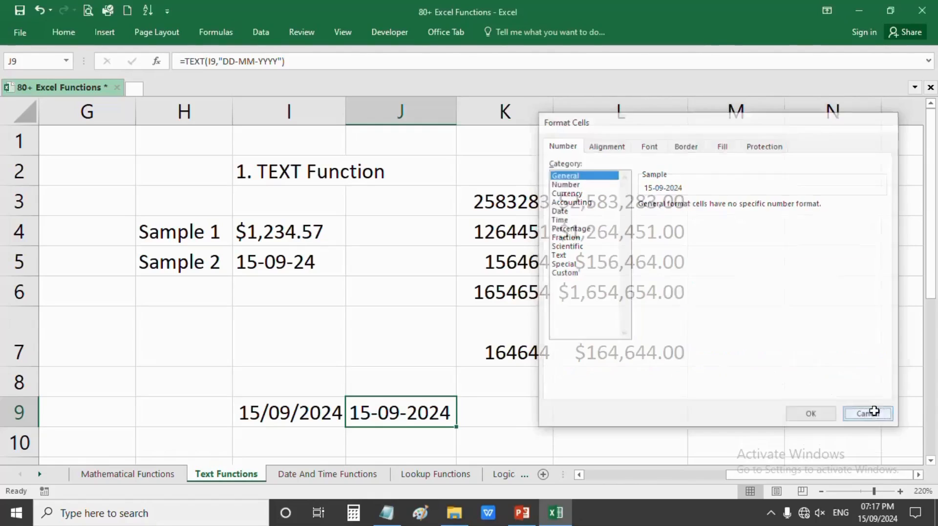
click(384, 347)
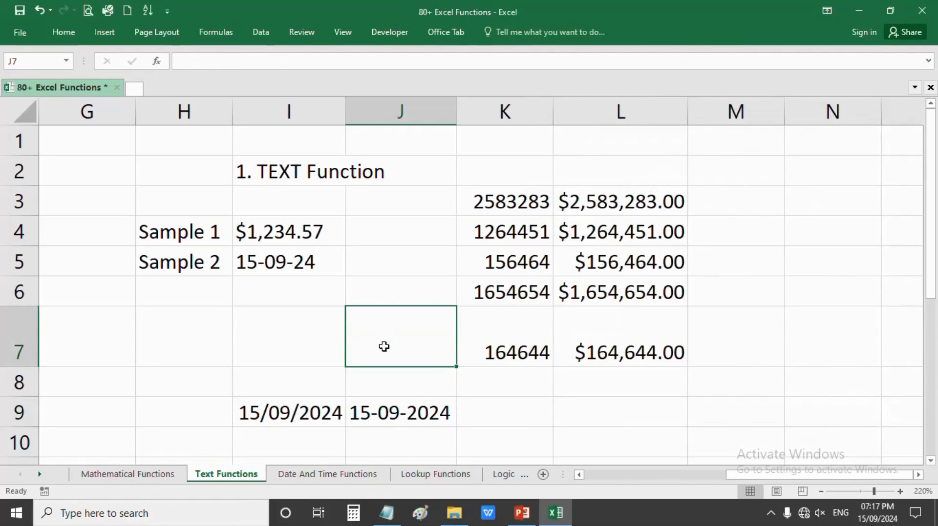
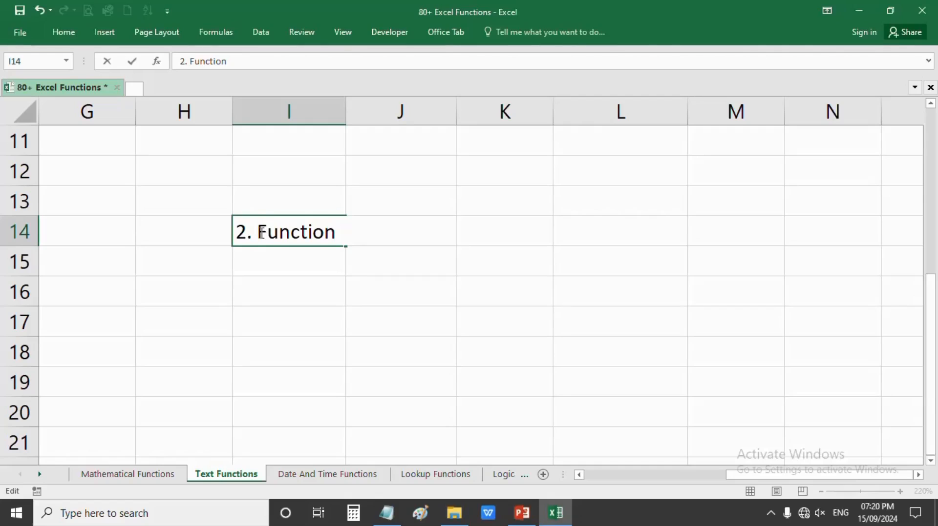
- Rename the I14 heading to '2. Left Function'
text(Left)
key(Return)
click(298, 315)
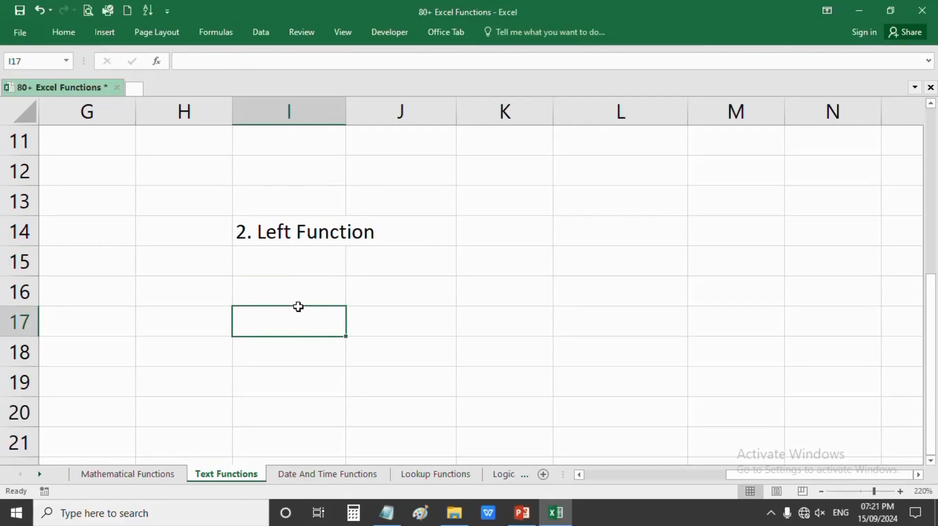
click(297, 298)
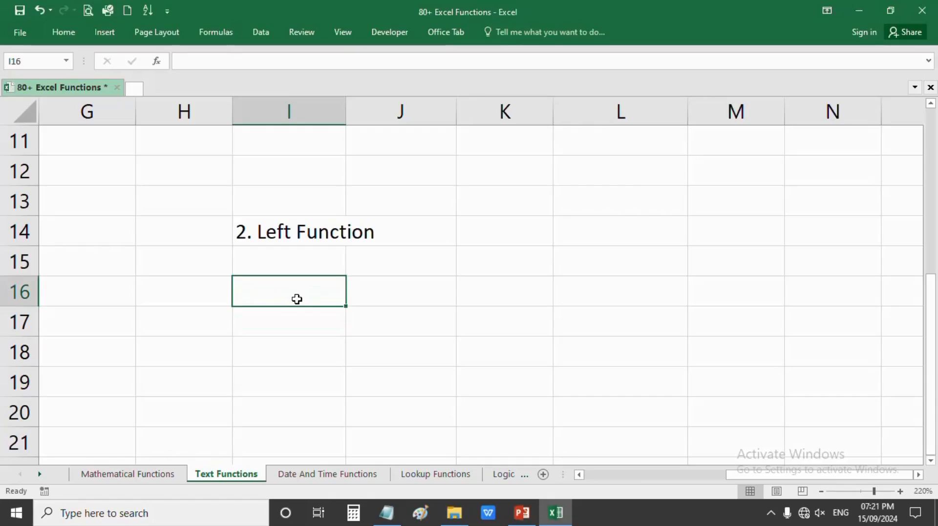
click(278, 243)
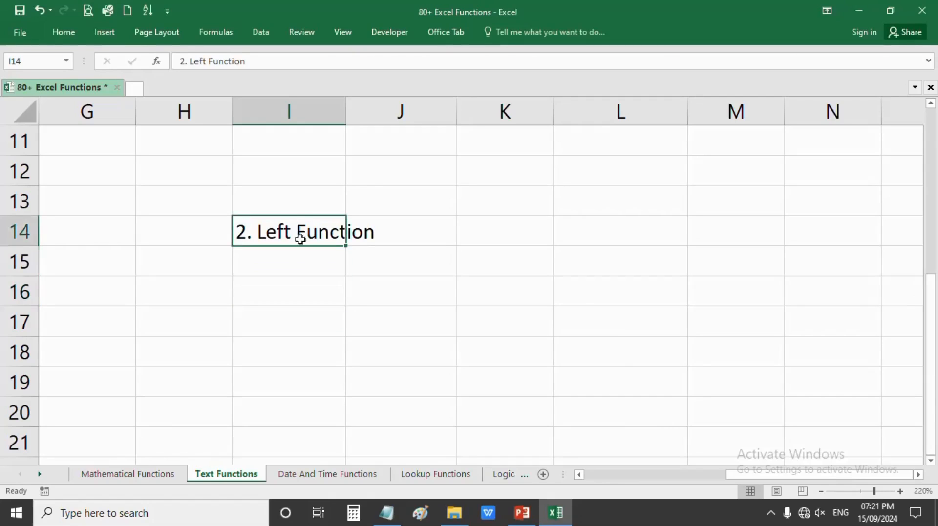
click(286, 293)
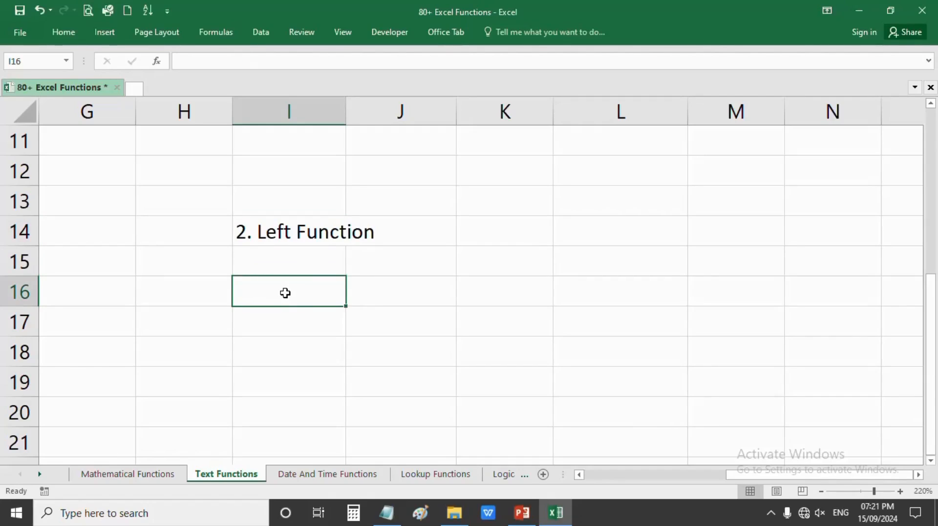
- Enter Sunday, Monday and Tuesday in I16:I18
text(a)
key(BackSpace)
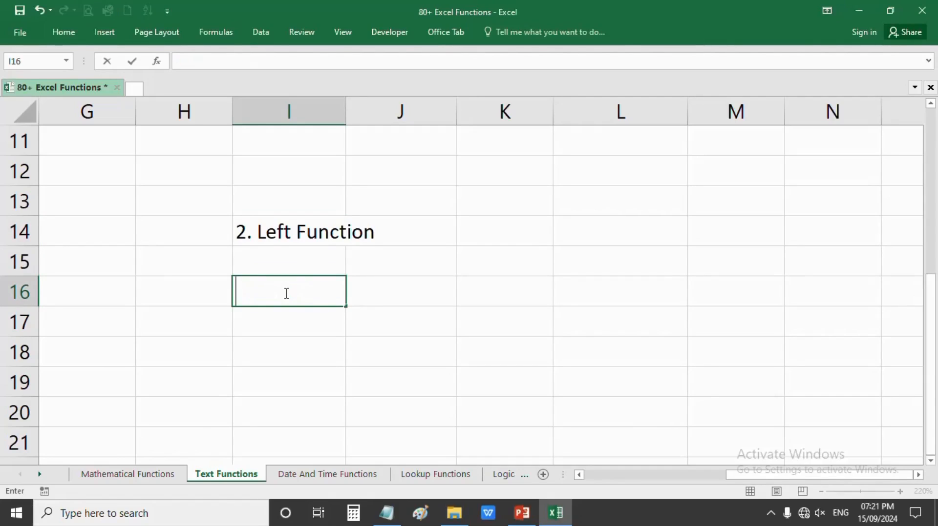
text(Sunday)
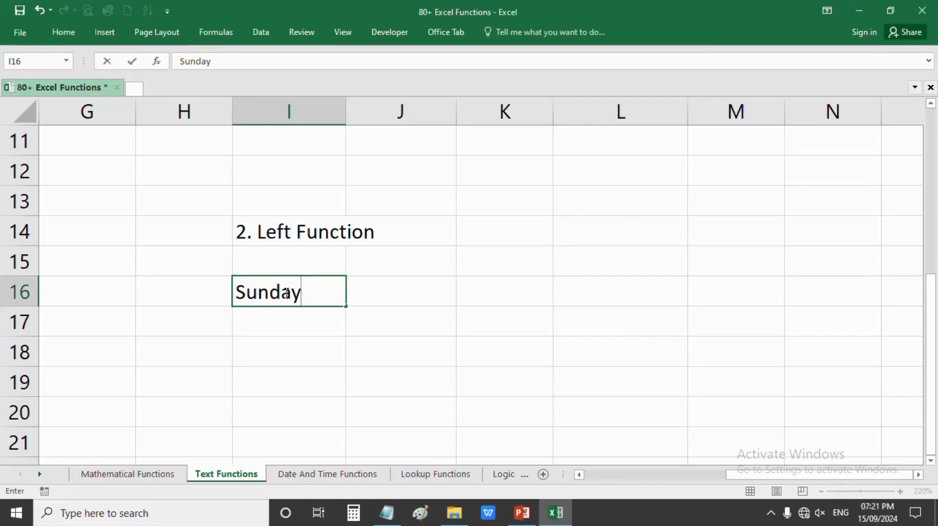
key(Return)
text(Monday)
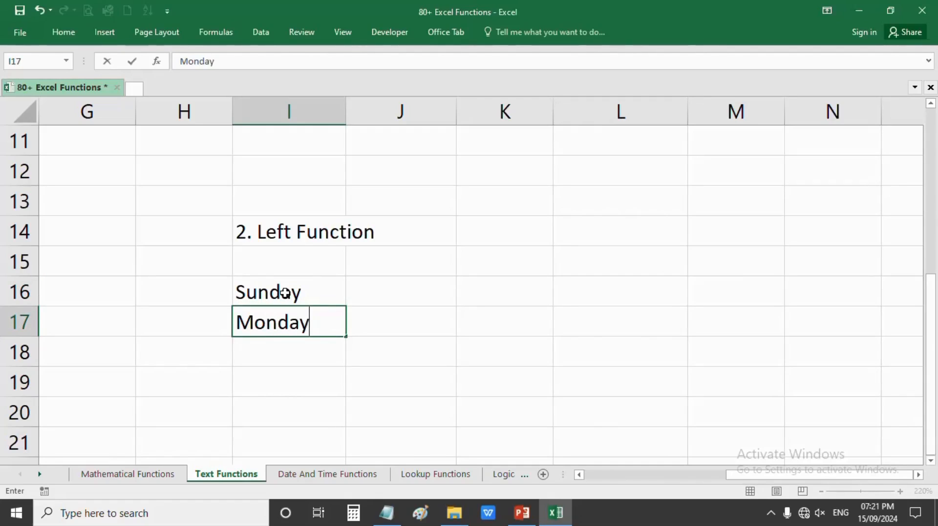
key(Return)
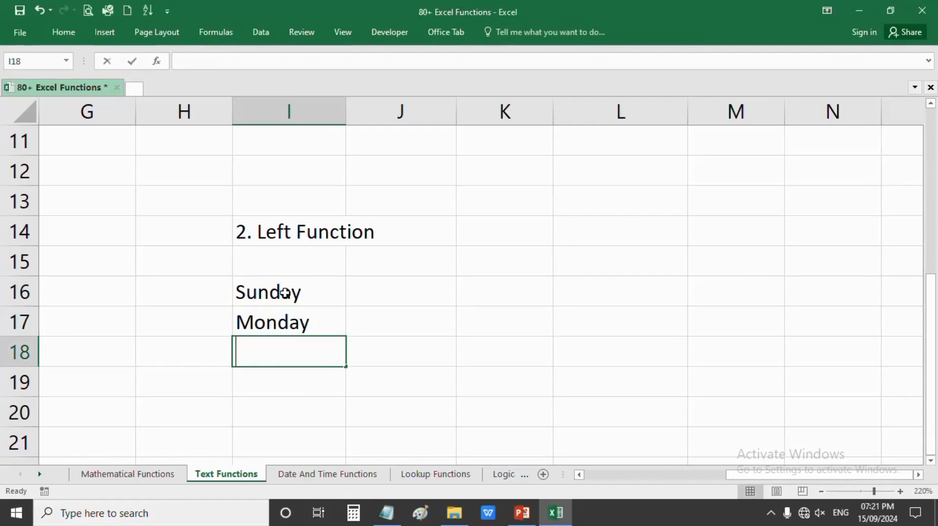
text(Tuesday)
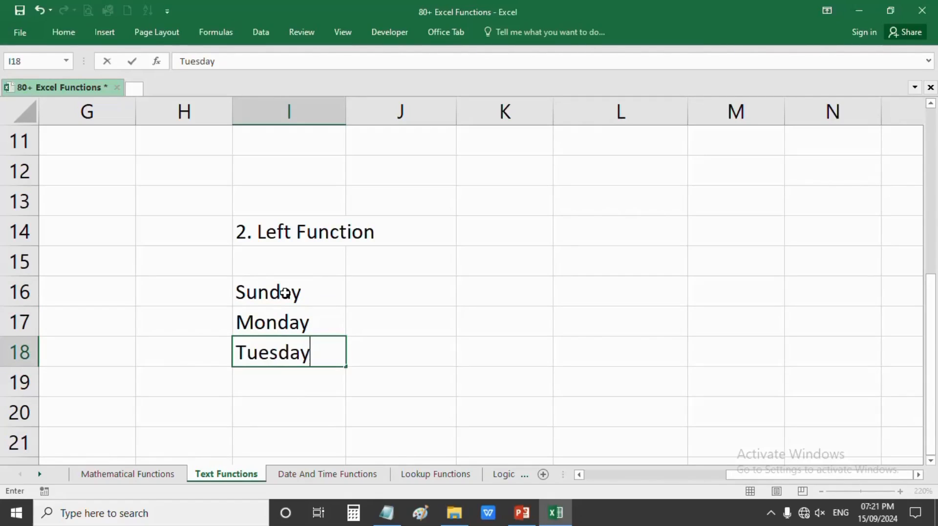
key(Return)
- Add 12345 and 123 in I19:I20, then begin a =left formula in J16
click(368, 292)
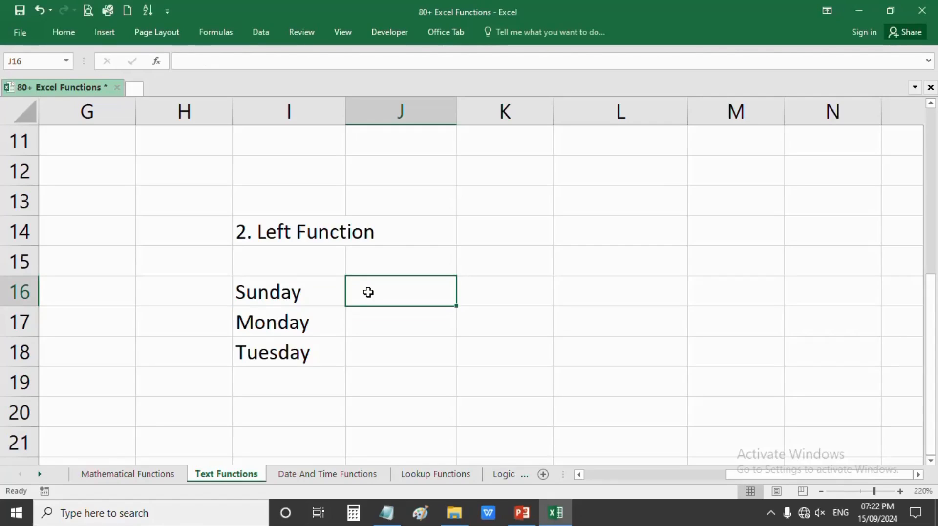
click(301, 382)
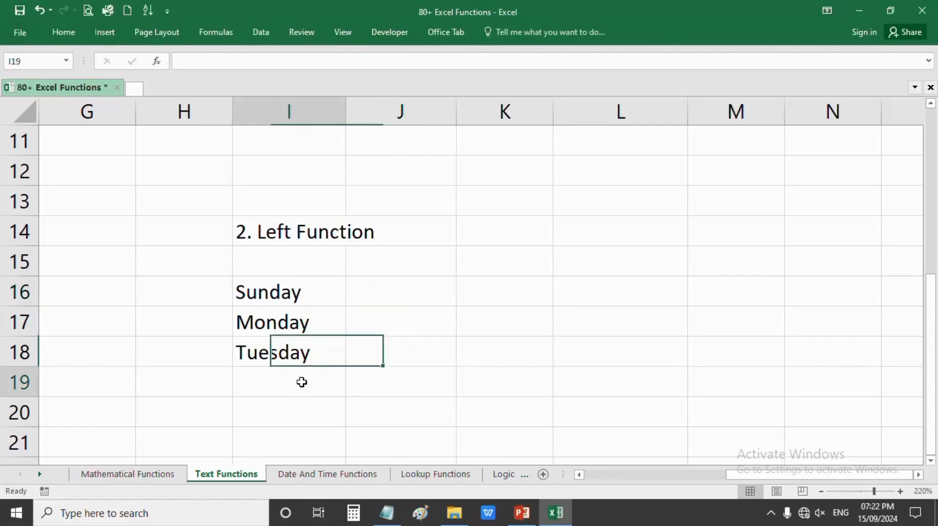
text(12345)
key(Return)
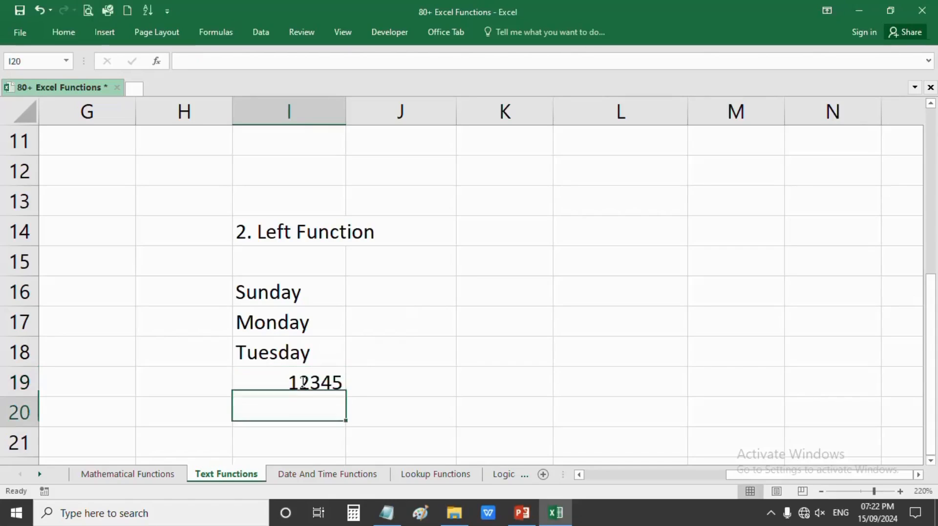
text(123)
key(Return)
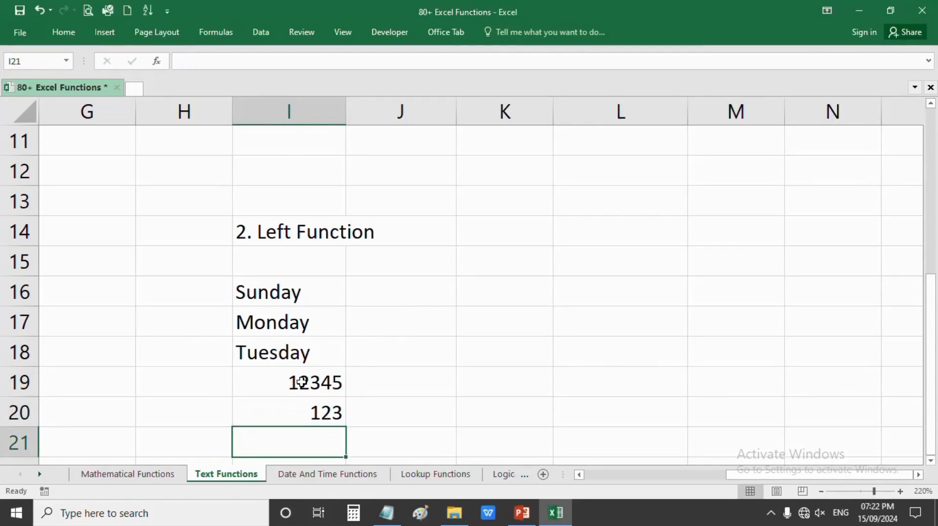
click(375, 296)
text(=left)
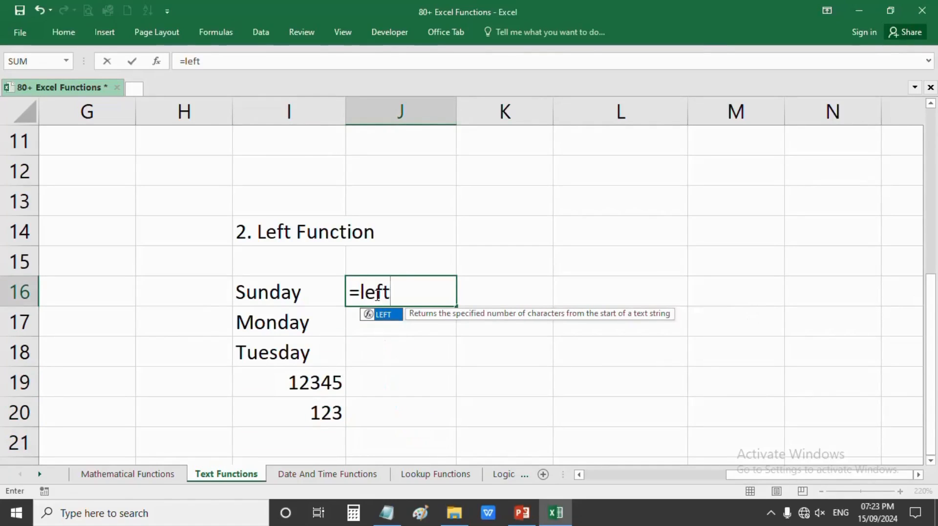
- Complete J16 as =LEFT(I16,3) so it returns Sun
key(Tab)
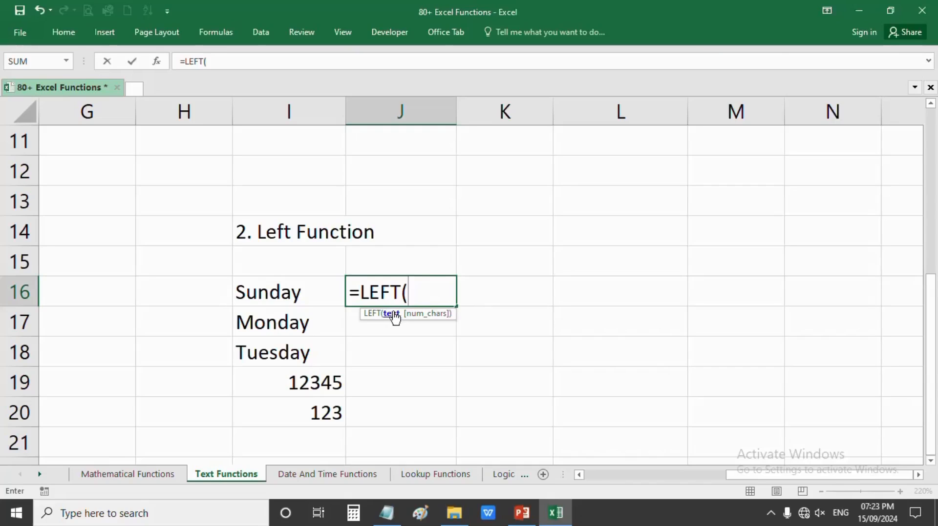
click(260, 298)
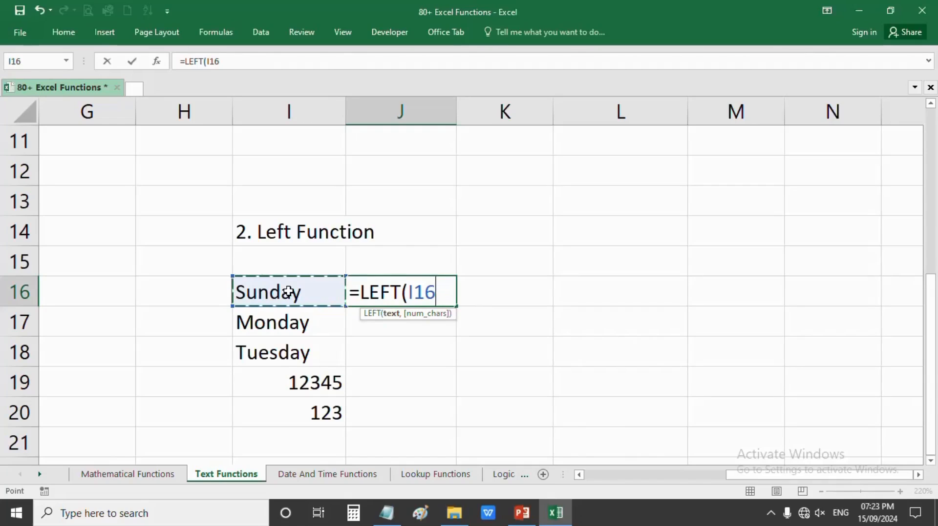
text(,)
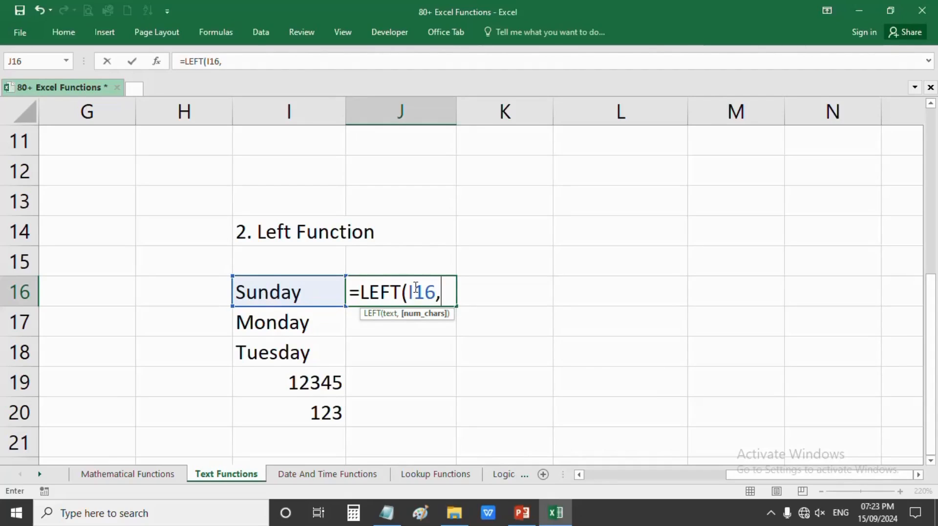
text(3))
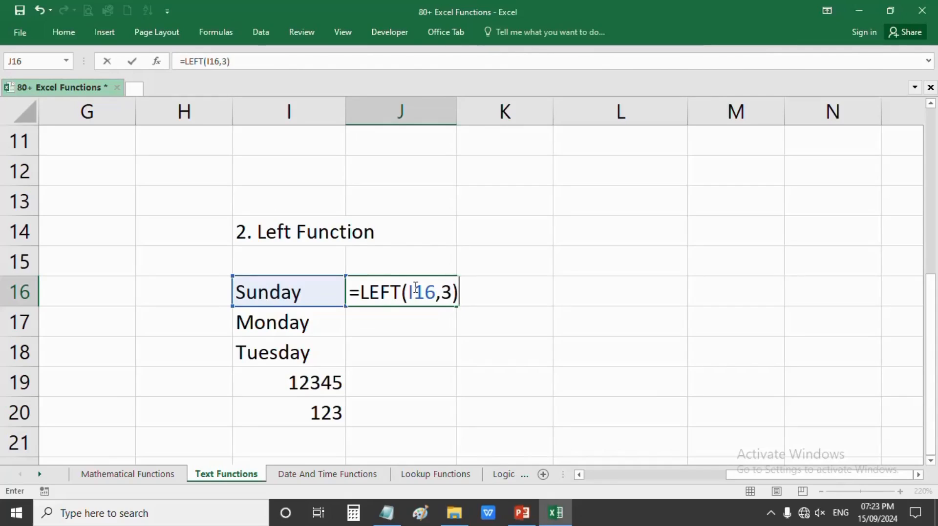
key(Return)
click(415, 288)
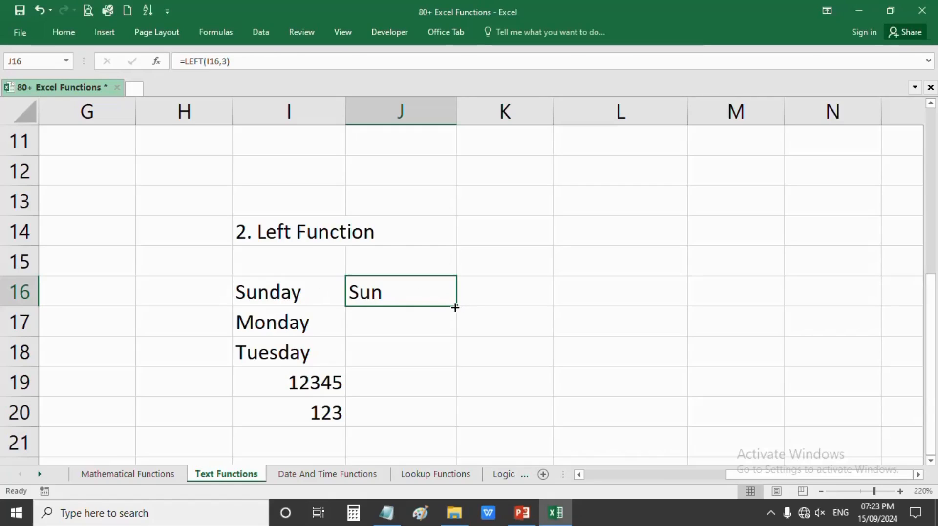
- Fill J16's LEFT formula down through J20, giving Mon, Tue, 123 and 123
drag(454, 309, 453, 367)
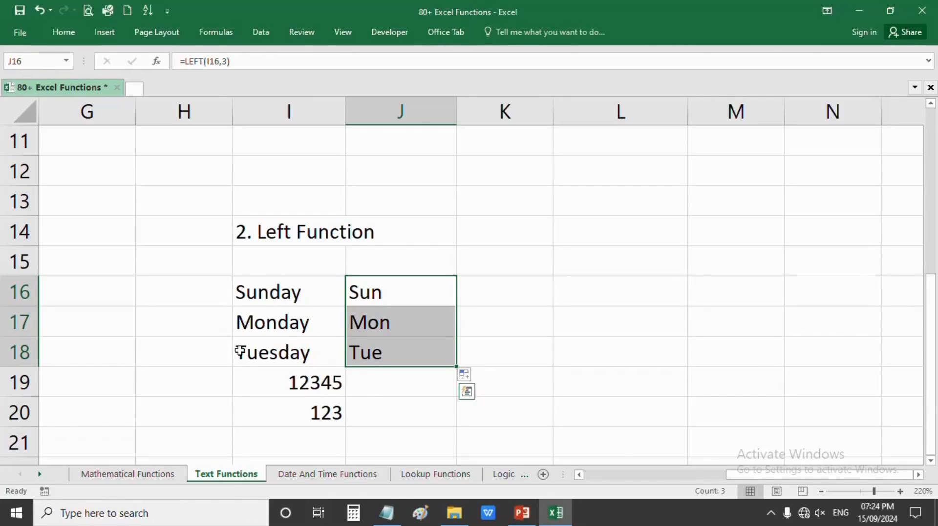
click(254, 328)
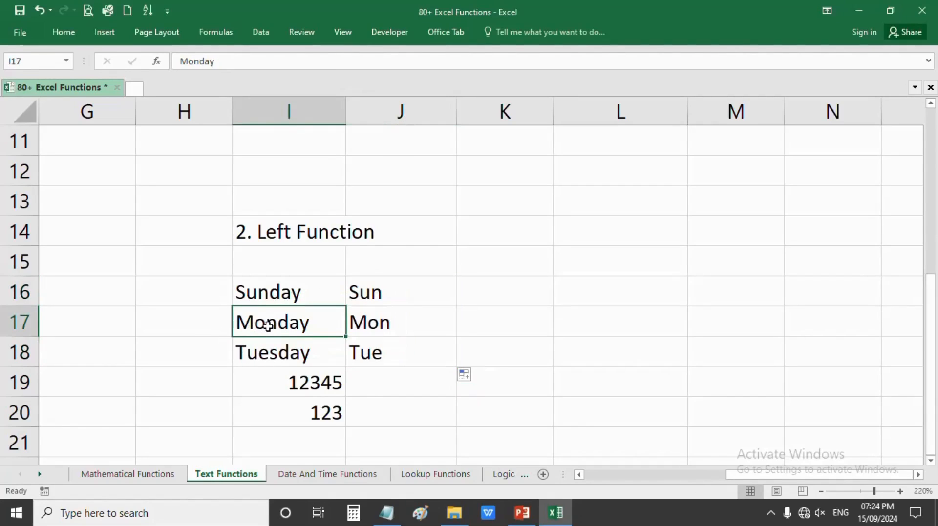
click(257, 295)
click(374, 292)
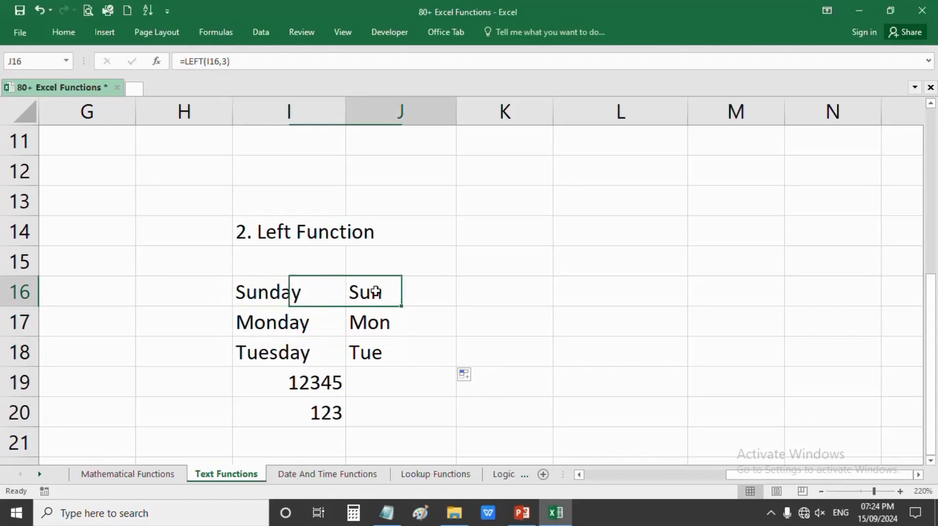
click(386, 358)
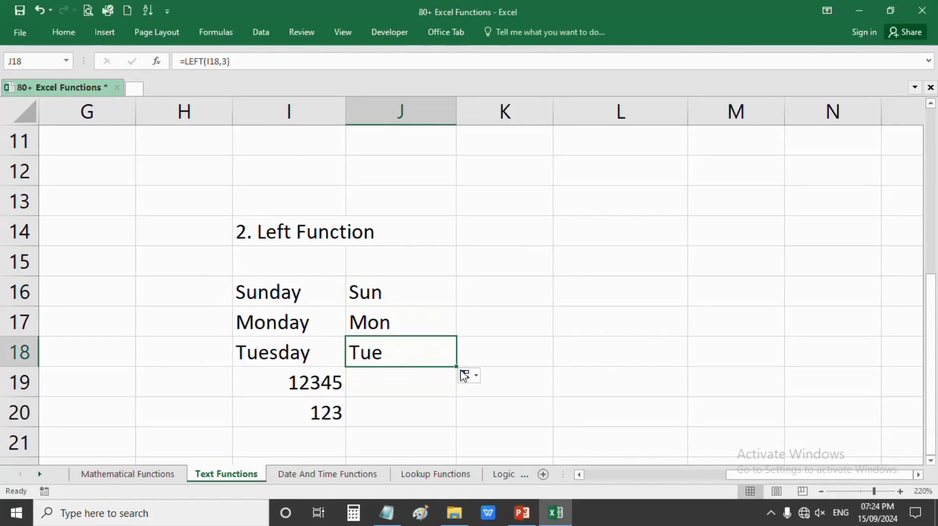
drag(455, 366, 449, 425)
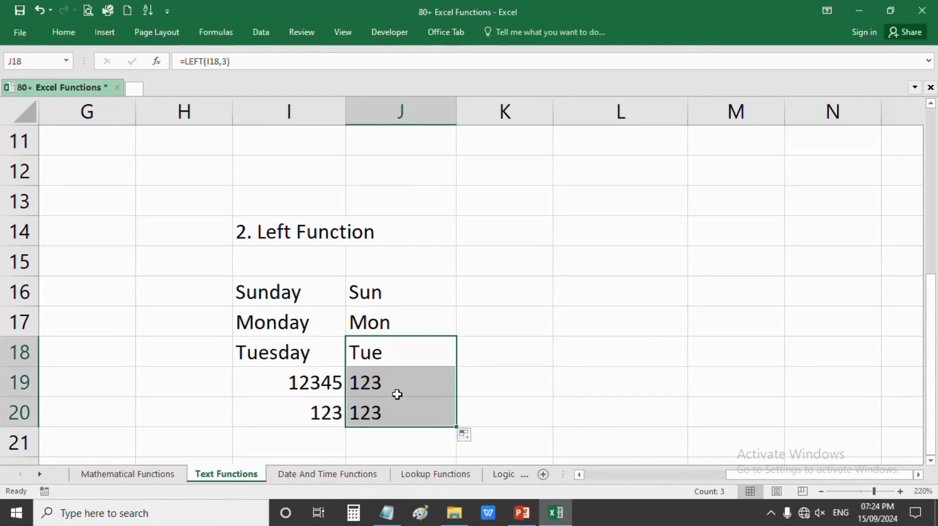
click(390, 393)
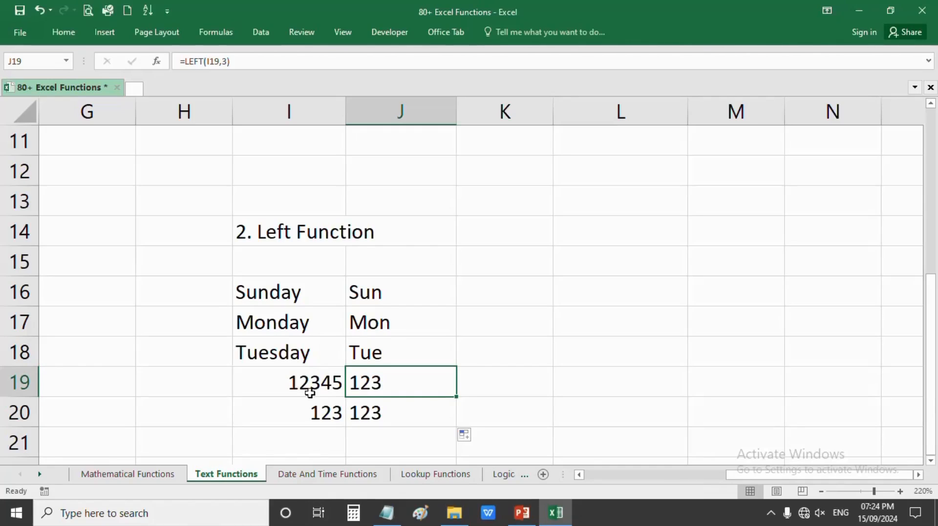
click(338, 412)
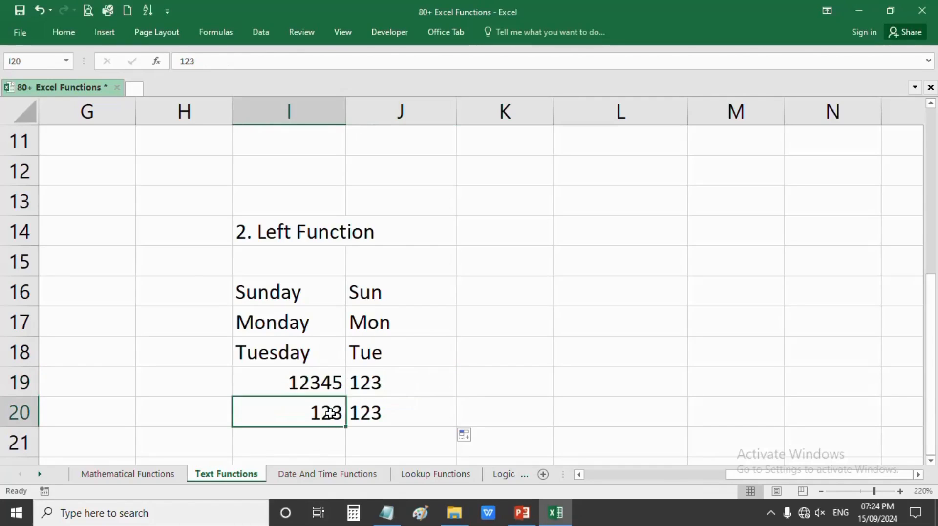
double_click(324, 415)
- Shorten the I20 value from 123 down to 1
double_click(324, 415)
click(341, 413)
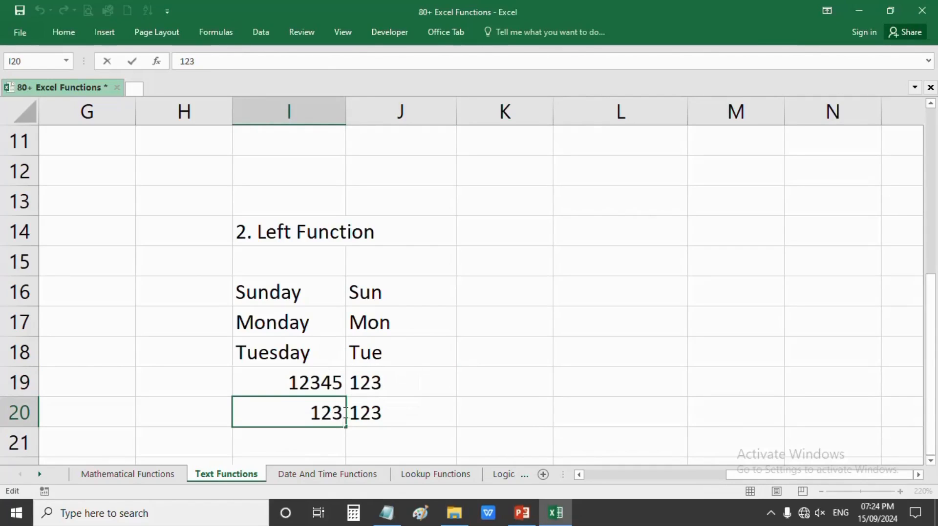
key(BackSpace)
key(Return)
click(362, 414)
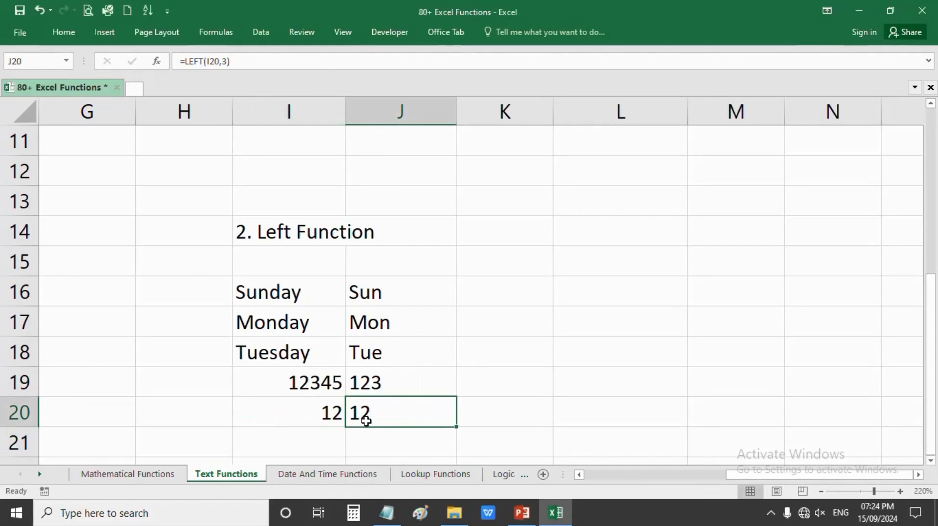
click(330, 415)
double_click(330, 415)
key(Delete)
key(Return)
- Review J20's =LEFT(I20,3) formula and keep it unchanged
click(368, 414)
double_click(379, 414)
double_click(447, 415)
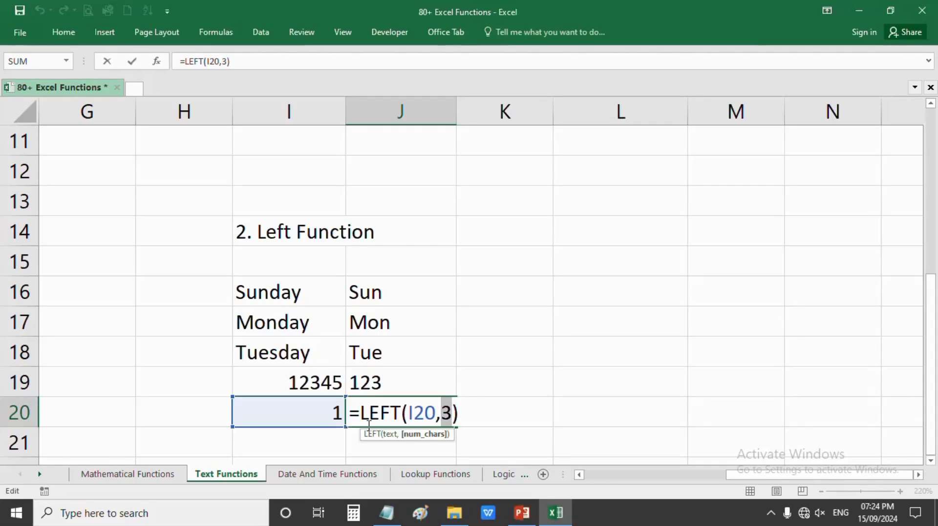
key(Return)
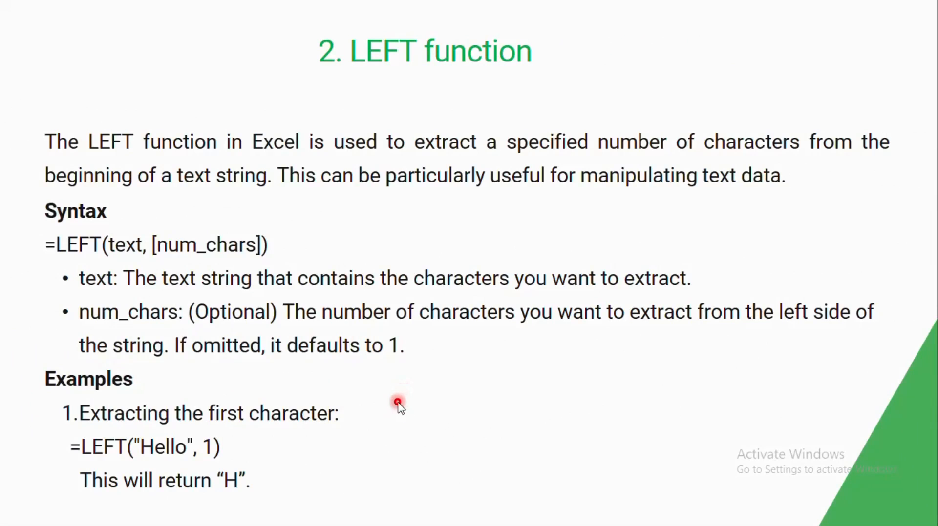
- Advance the slide show to the '3. RIGHT function' slide
click(436, 386)
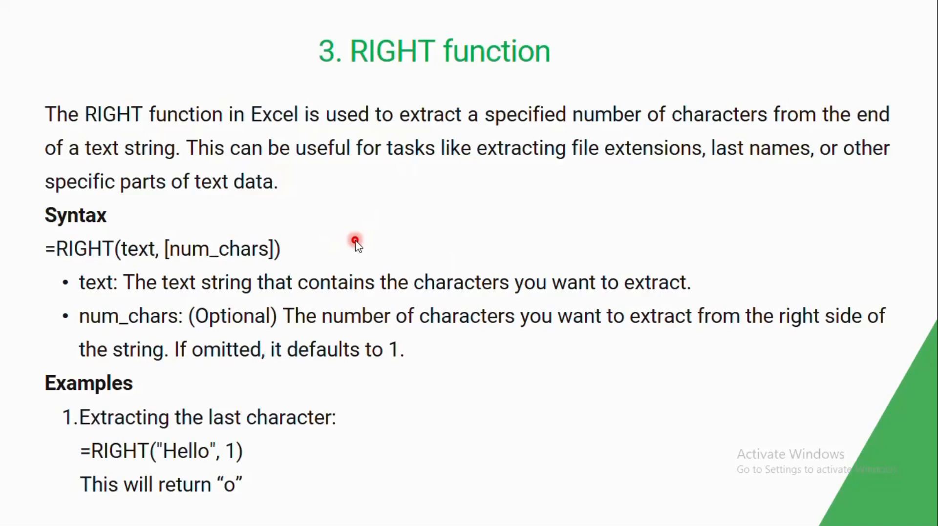
- Copy the I14:J14 Left Function heading into L14
drag(293, 232, 386, 230)
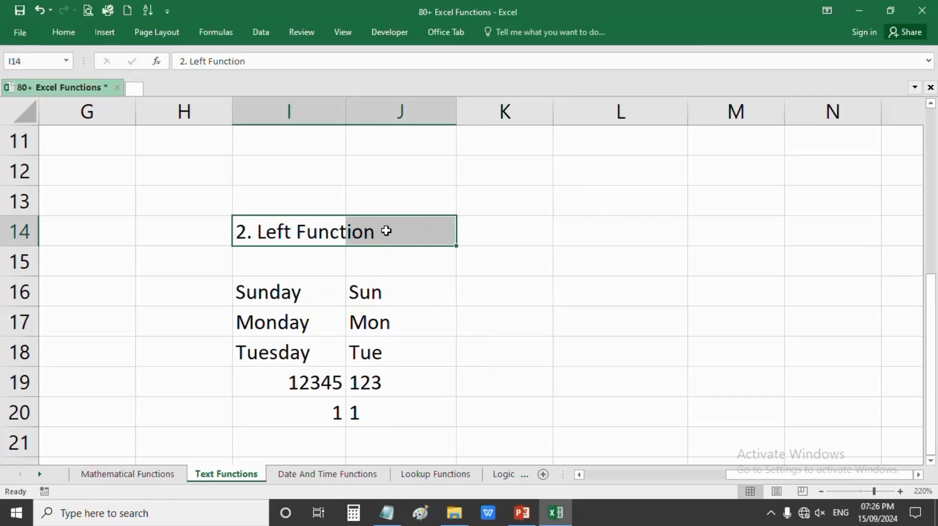
key(ctrl+c)
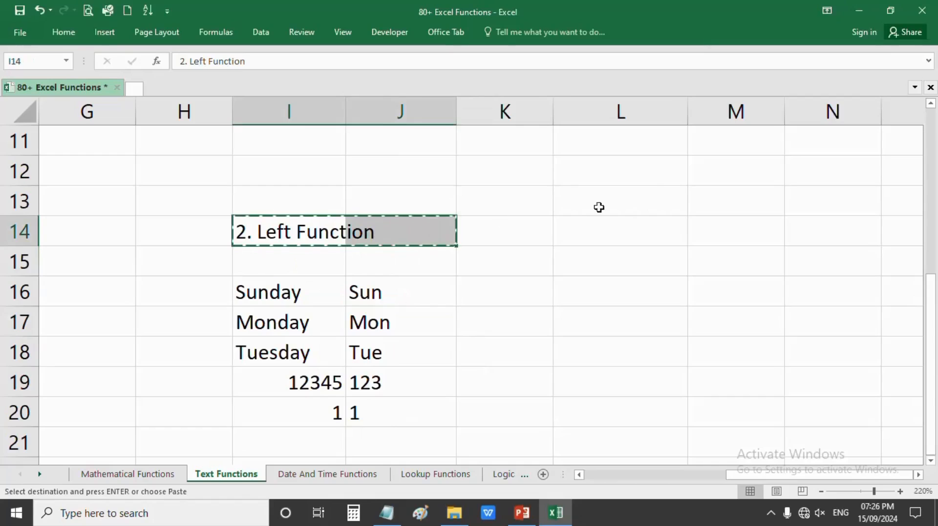
right_click(588, 230)
click(614, 265)
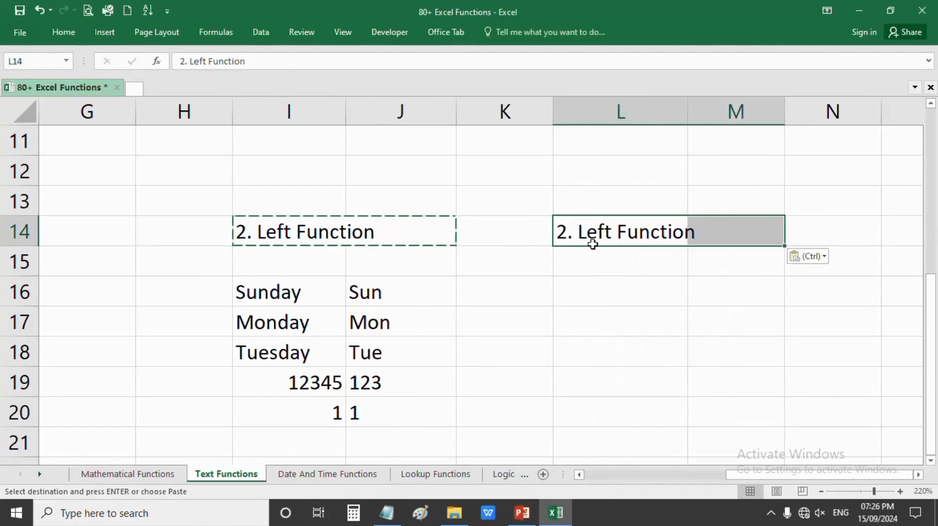
- Rename the pasted L14 heading to '3. Right Function'
double_click(572, 234)
drag(567, 235, 561, 234)
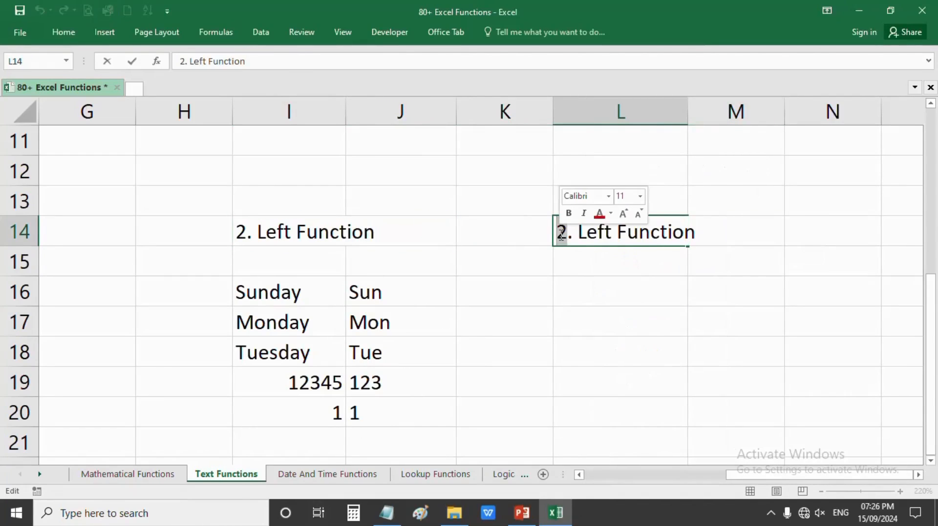
text(3)
key(Return)
double_click(612, 233)
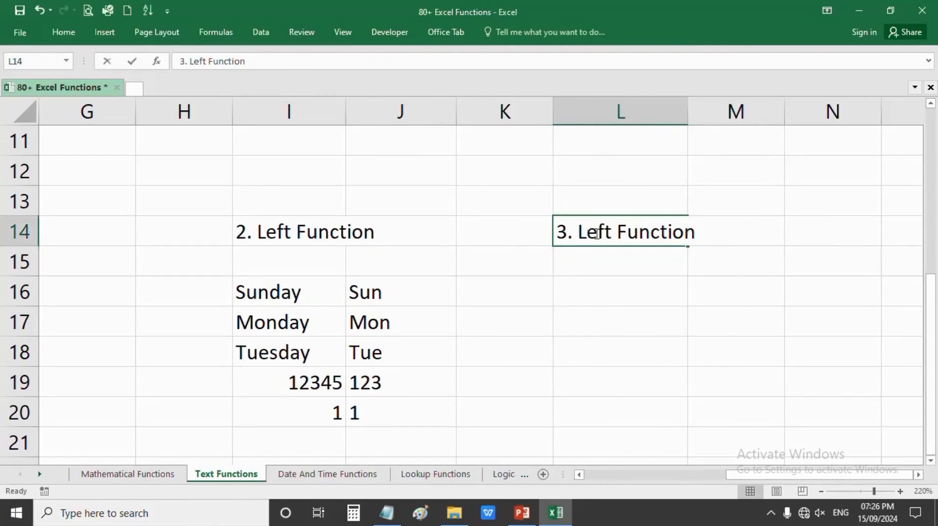
drag(612, 232, 579, 232)
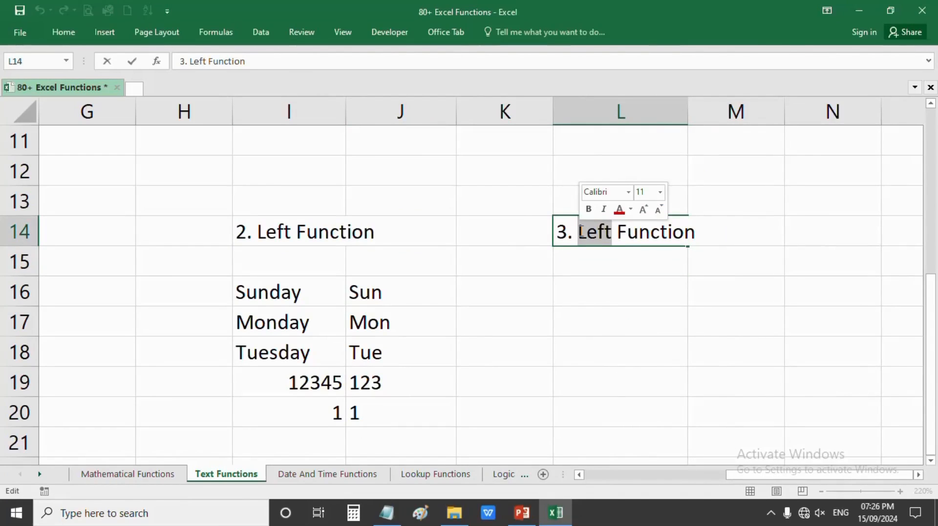
text(Rig)
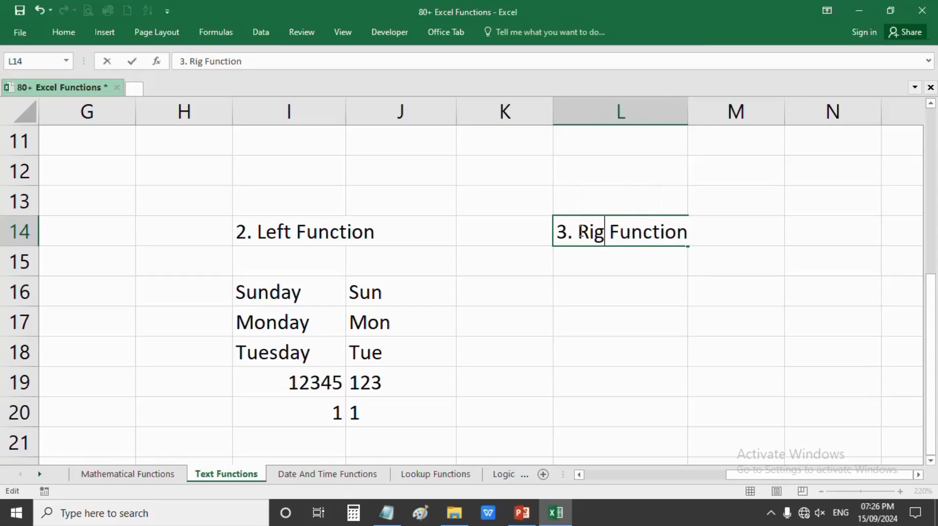
text(ht)
key(Return)
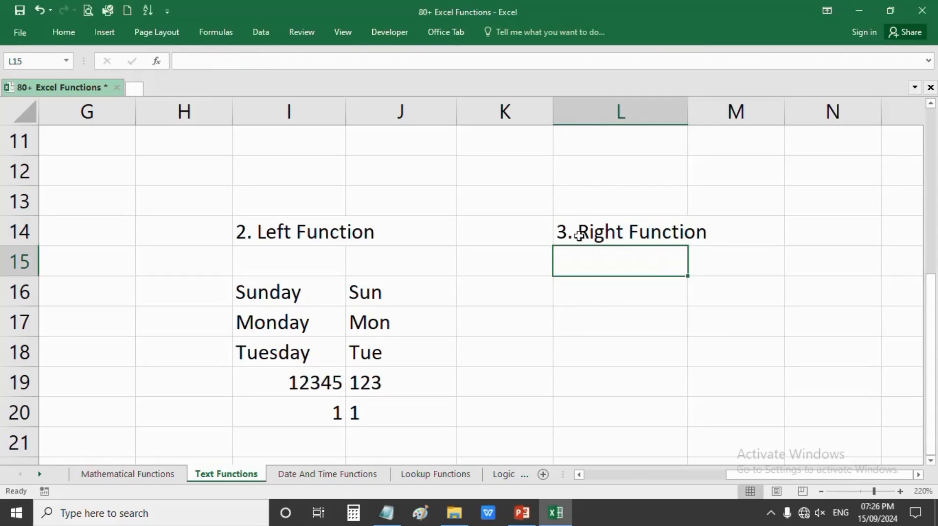
click(598, 301)
click(396, 298)
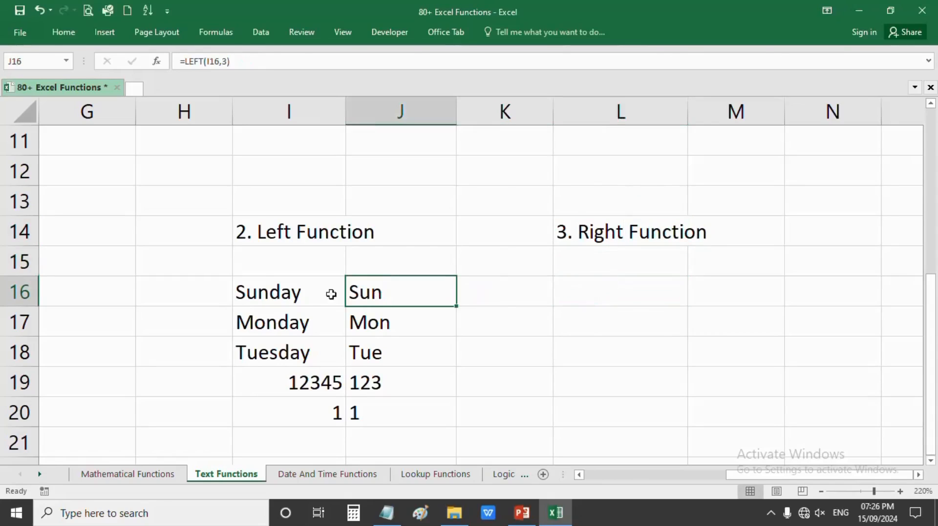
- Enter =RIGHT(I16,3) in K16 and fill it to K20, returning day, day, day, 345, 1
click(489, 296)
text(=rig)
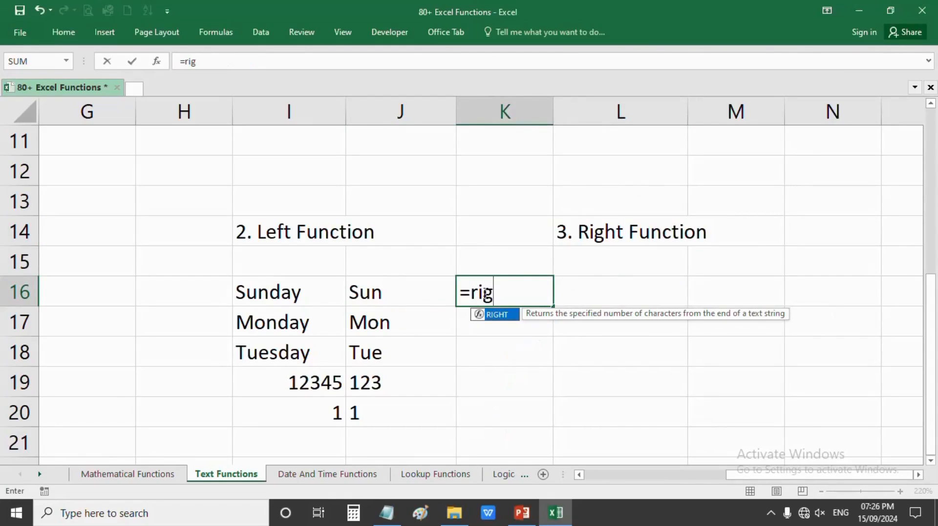
key(Tab)
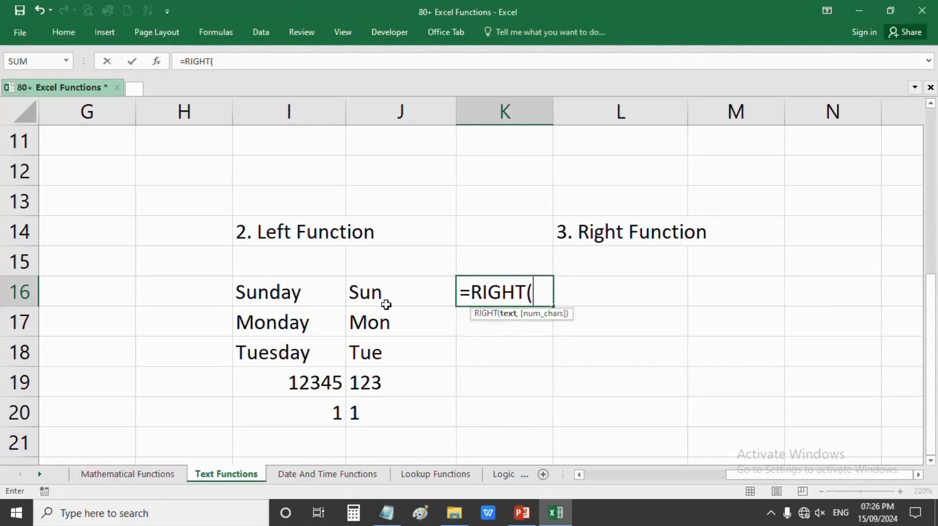
click(287, 293)
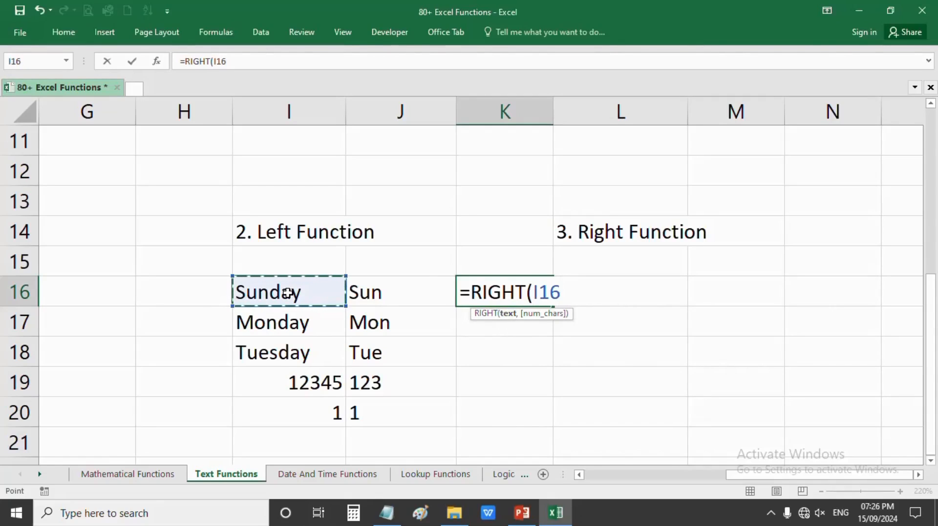
text(,)
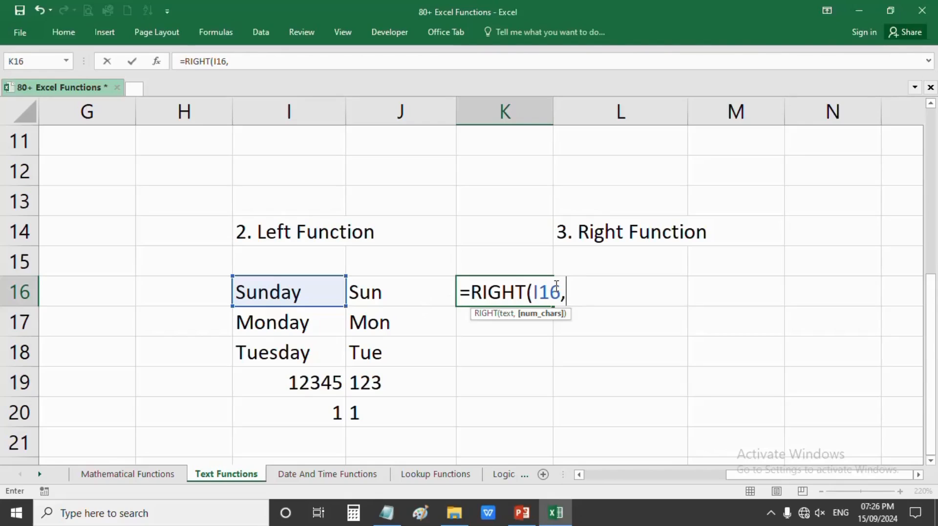
text(3))
key(ctrl+Return)
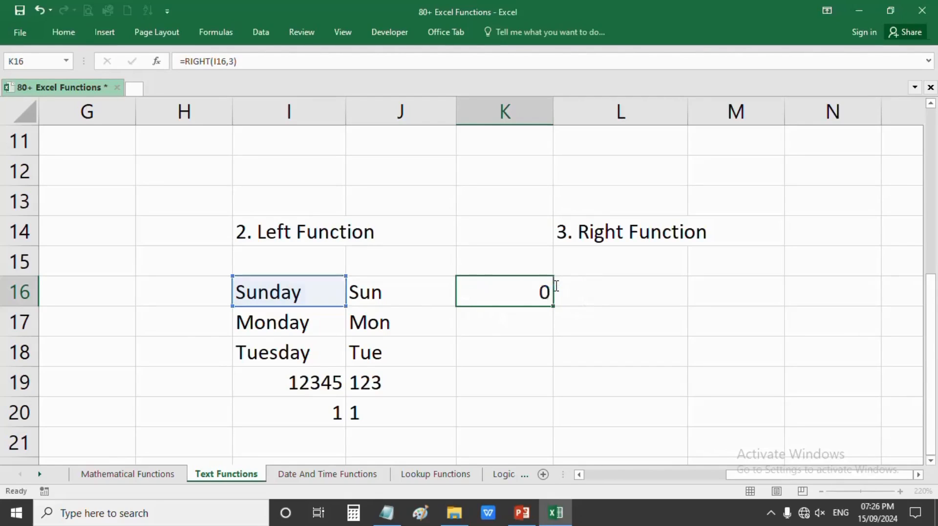
key(Return)
click(532, 292)
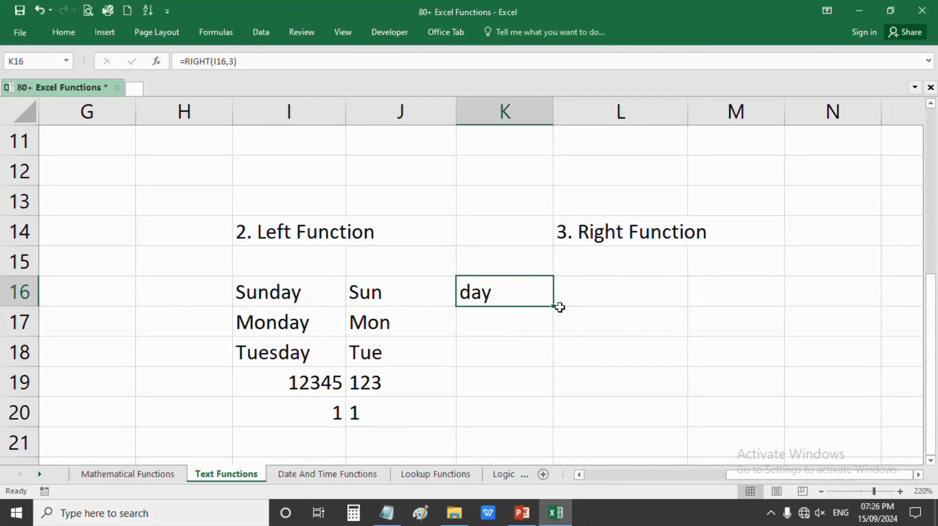
drag(559, 307, 555, 423)
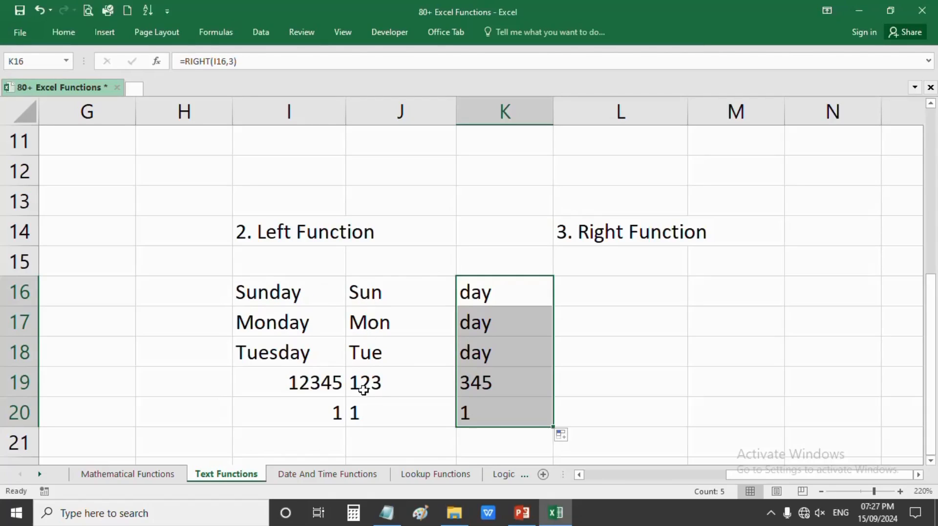
- Change I20 to 112345678 so J20 shows 112 and K20 shows 678
click(330, 412)
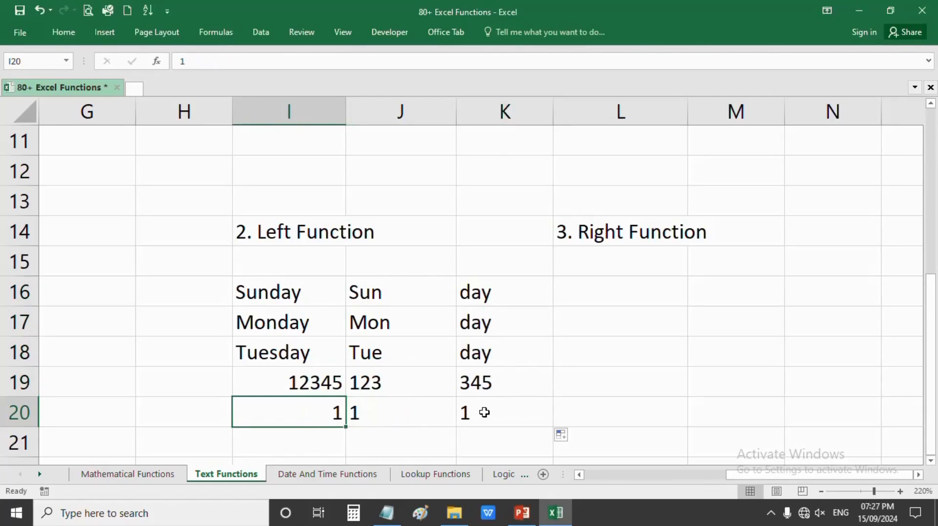
double_click(341, 410)
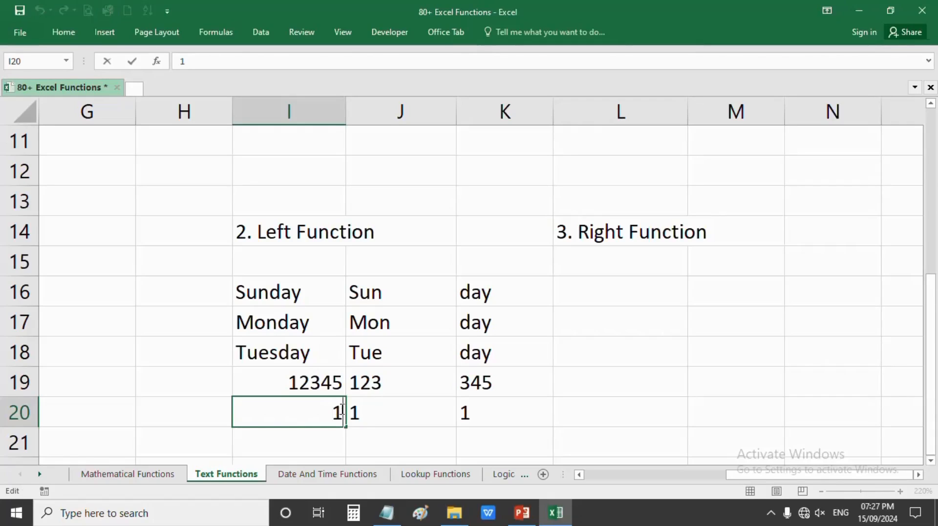
text(12345678)
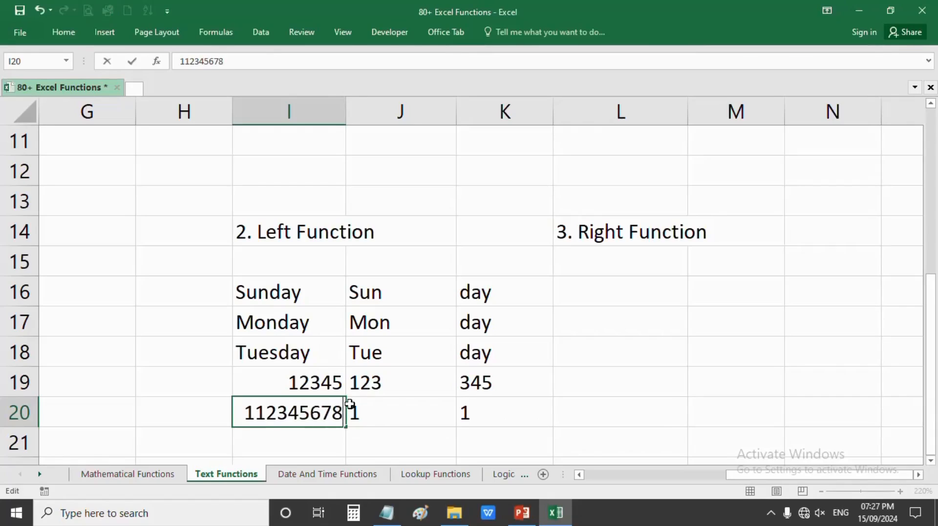
key(Return)
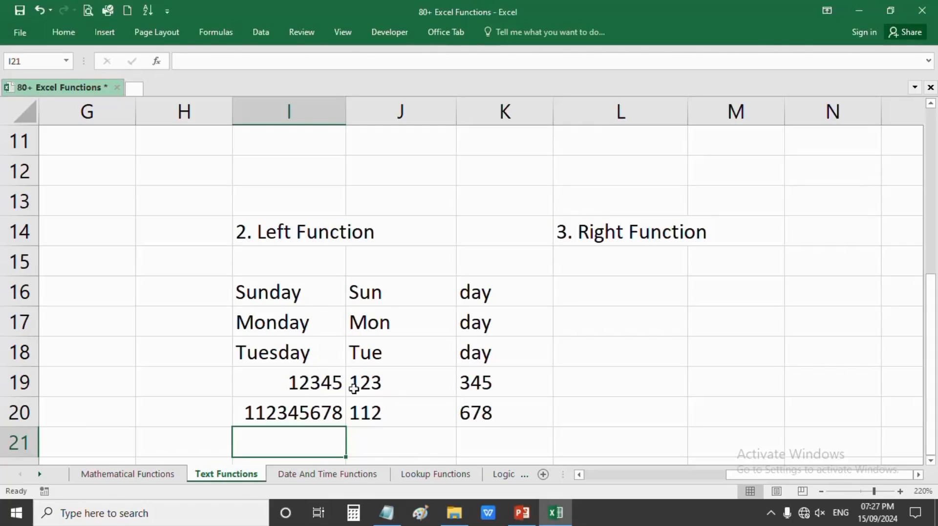
click(467, 386)
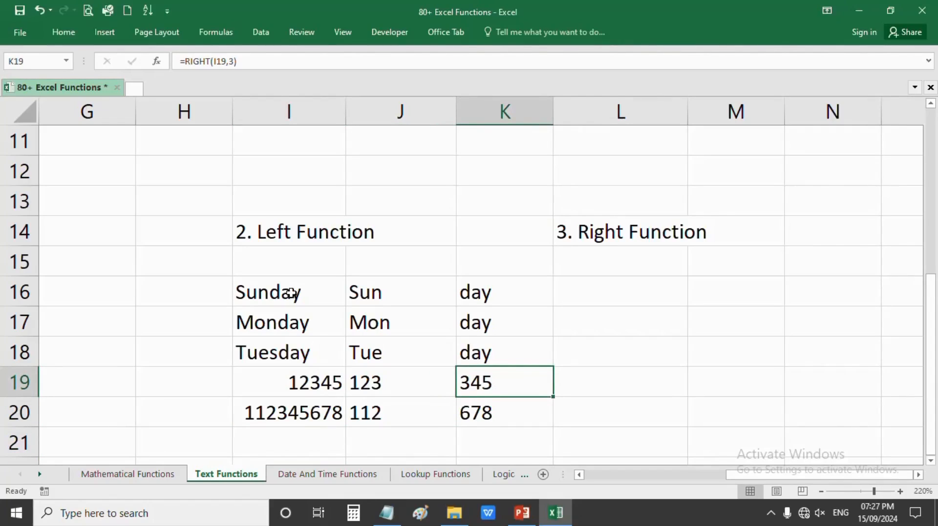
drag(292, 294, 312, 350)
drag(481, 293, 480, 355)
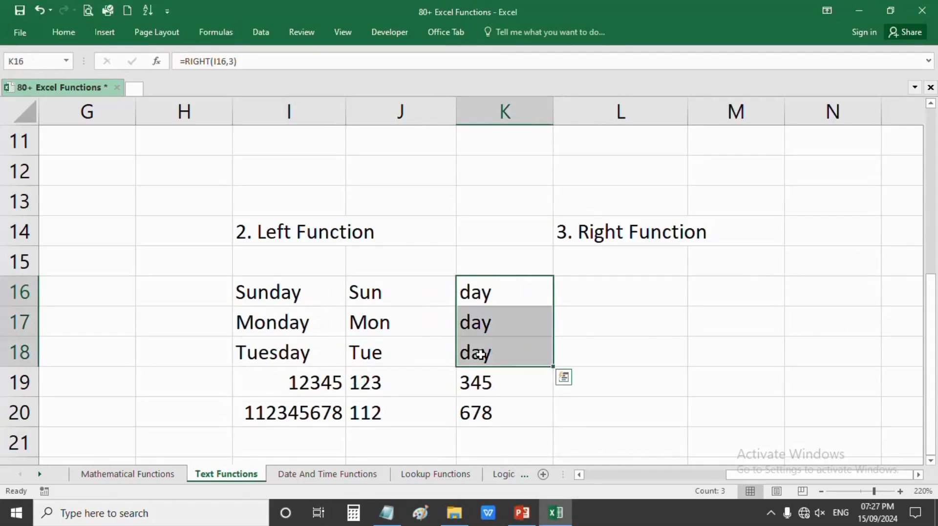
click(594, 323)
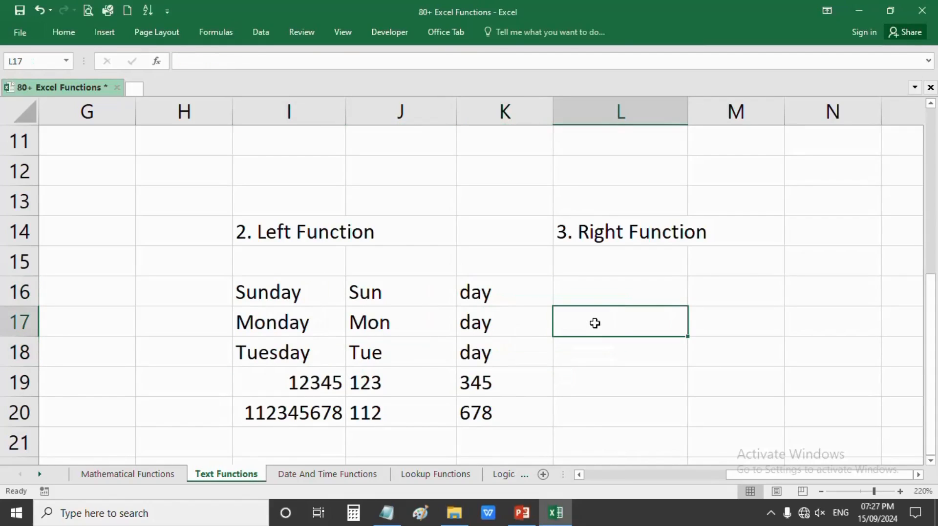
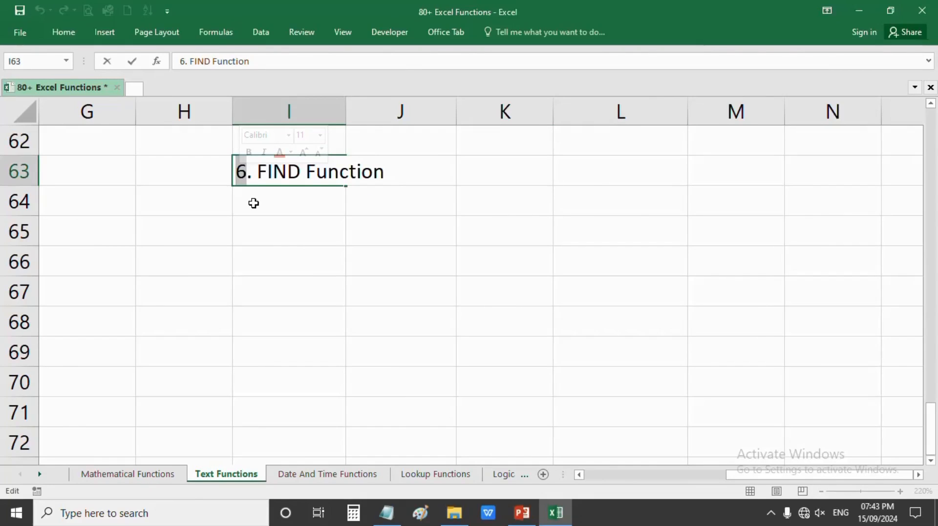
- Renumber the I63 section heading to 7, making it '7. FIND Function'
scroll(253, 203, up, 10)
scroll(253, 203, down, 6)
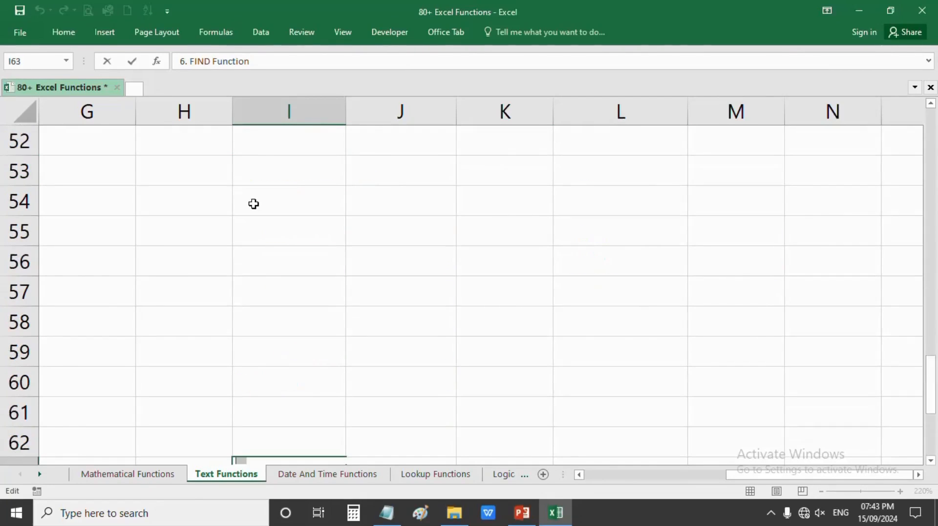
scroll(254, 204, up, 3)
scroll(254, 203, down, 7)
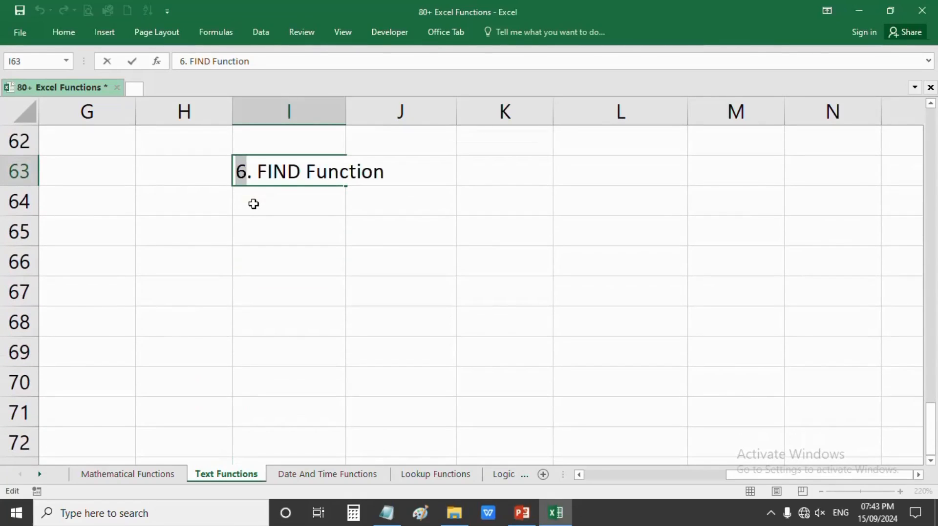
text(7)
key(Return)
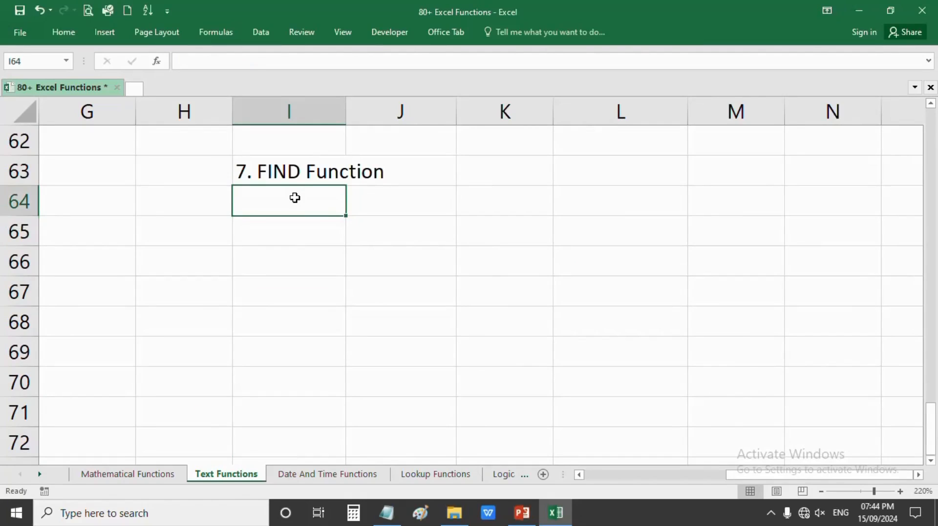
- Enter the samples ABCD, 1234 and ABDC EFGH IJKL in I64:I66
text(ABCD)
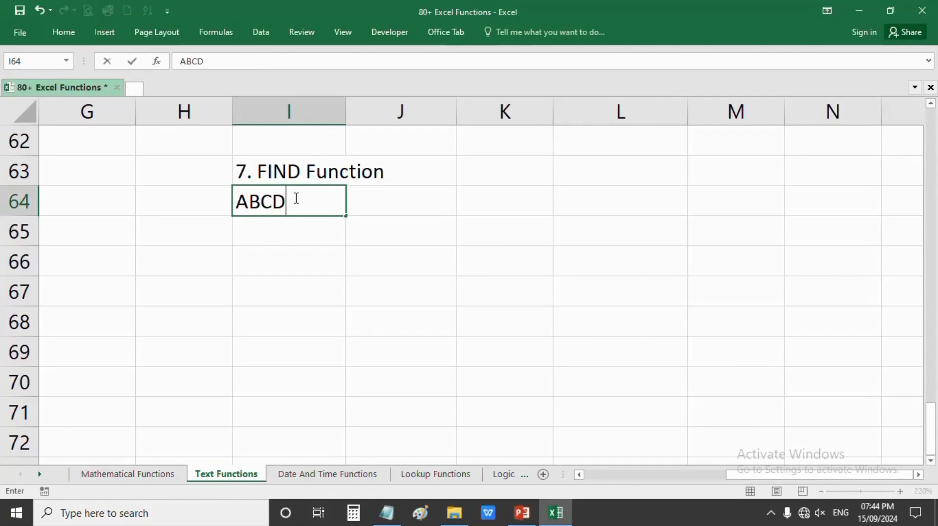
key(Return)
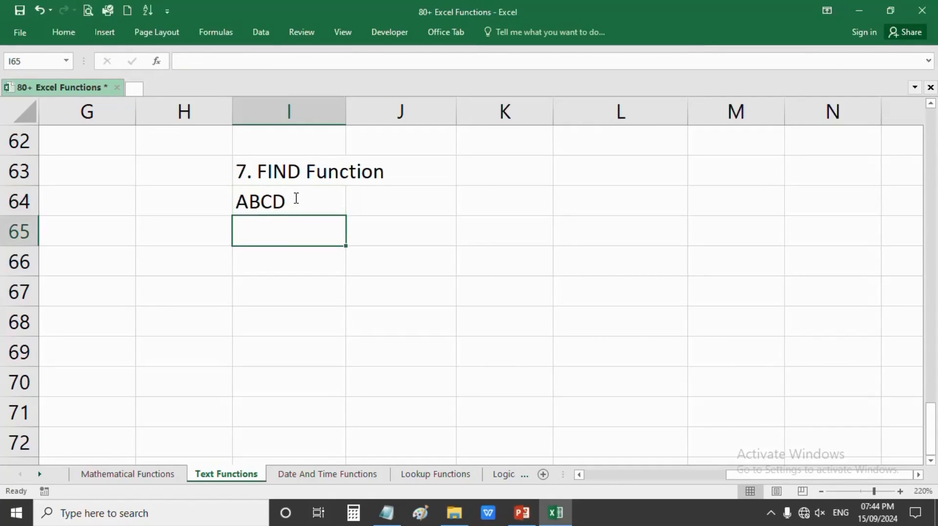
text(1234)
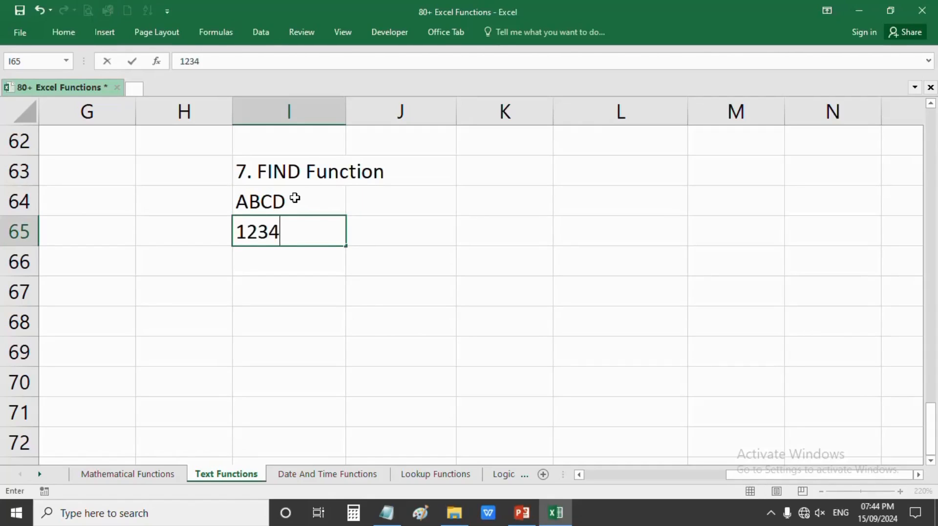
key(Return)
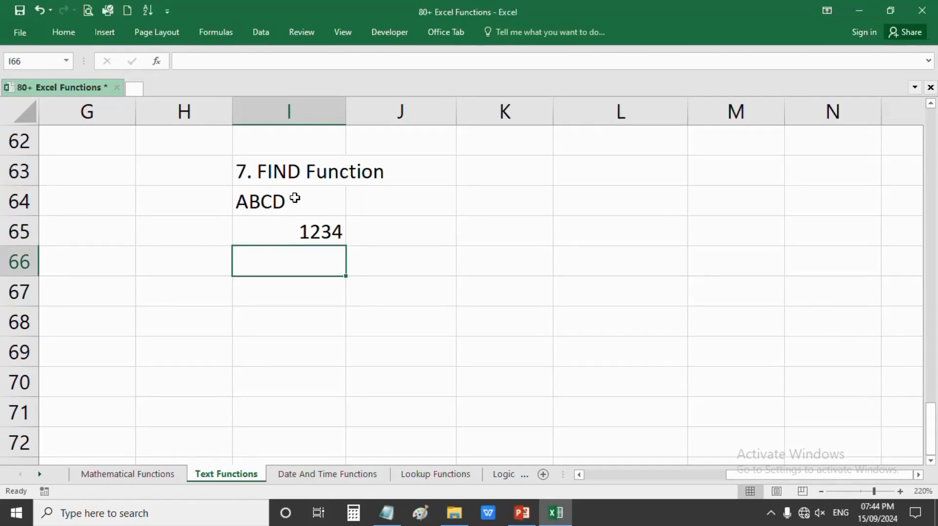
text(ABDC EFGH IJKL)
key(Return)
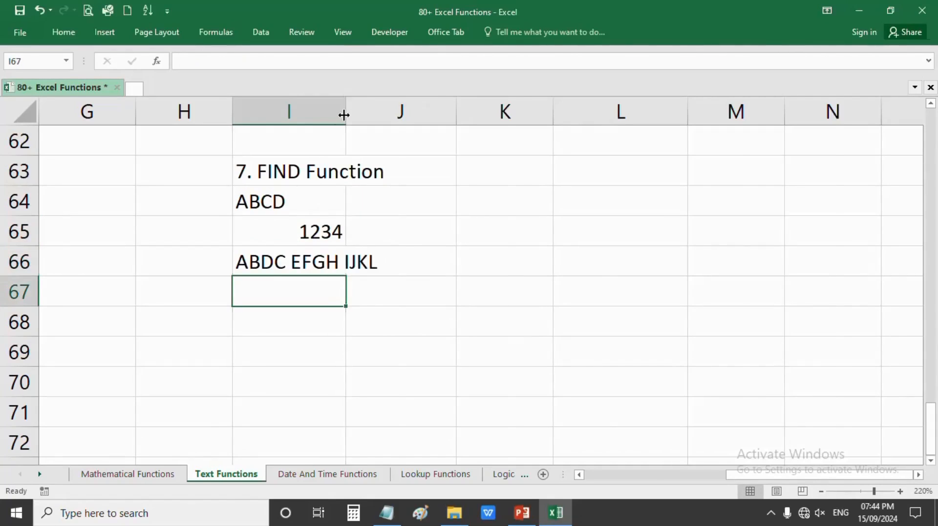
- Widen column I to fit the longest sample and begin a SUBSTITUTE formula in J64
drag(345, 116, 397, 115)
drag(316, 203, 310, 254)
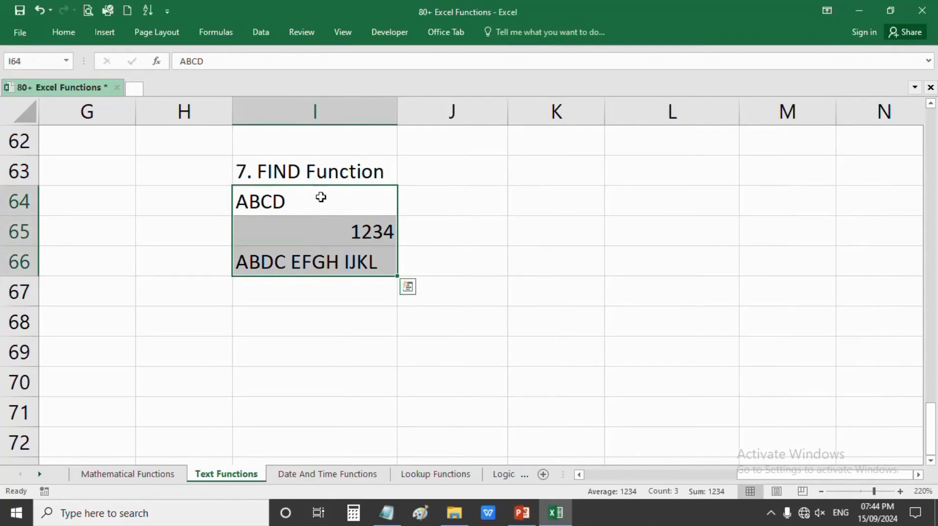
click(309, 226)
click(313, 198)
click(309, 259)
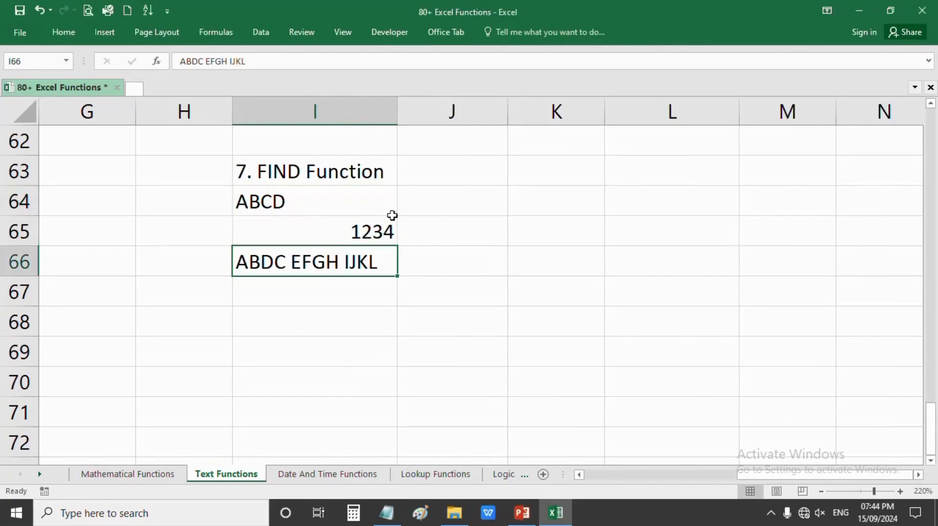
click(446, 198)
text(=)
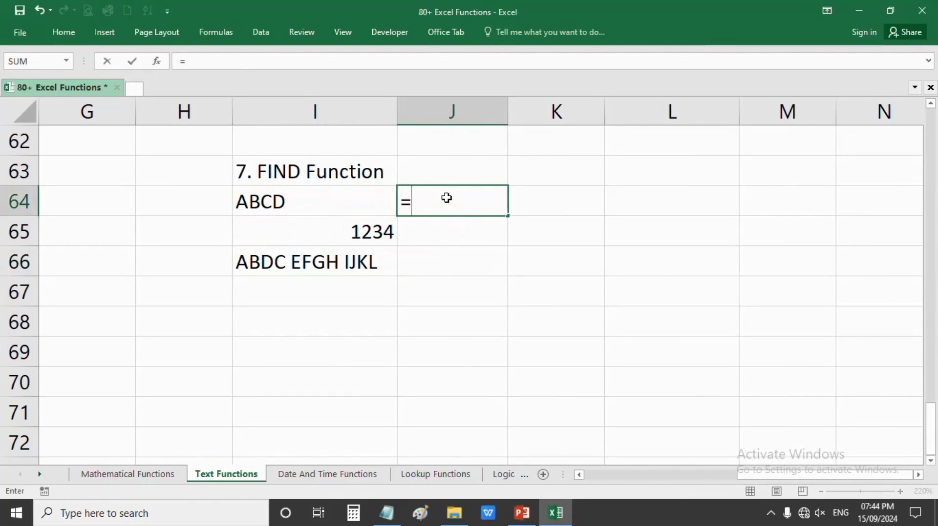
text(subs)
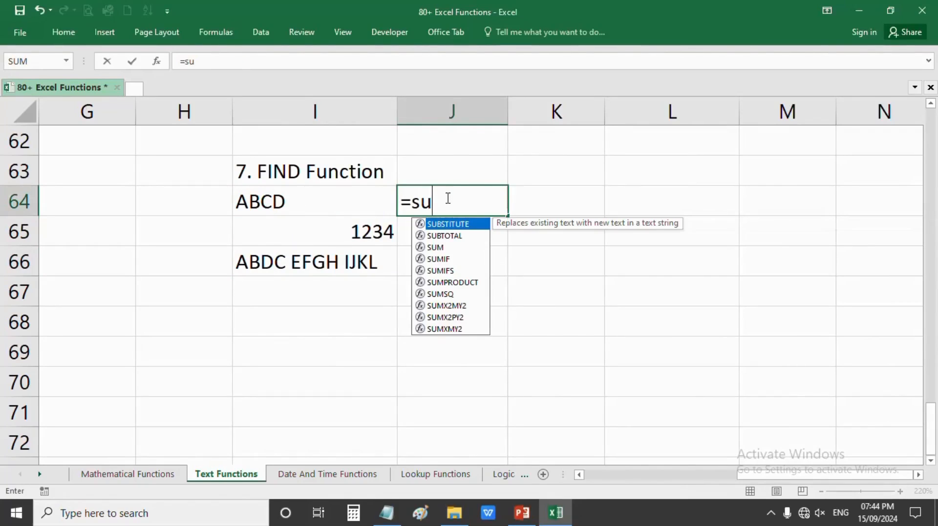
- Enter =SUBSTITUTE(I64,"C","D") in J64 so it returns ABDD
key(Tab)
click(532, 204)
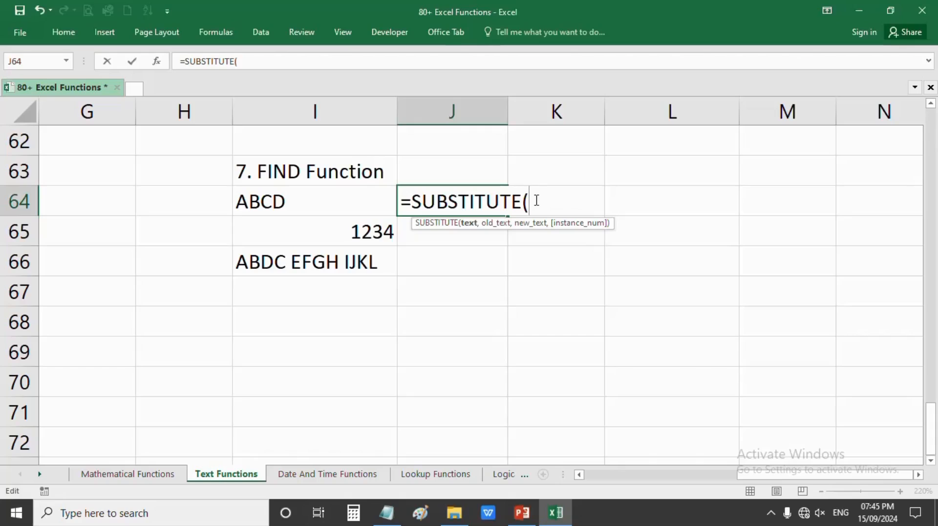
click(292, 202)
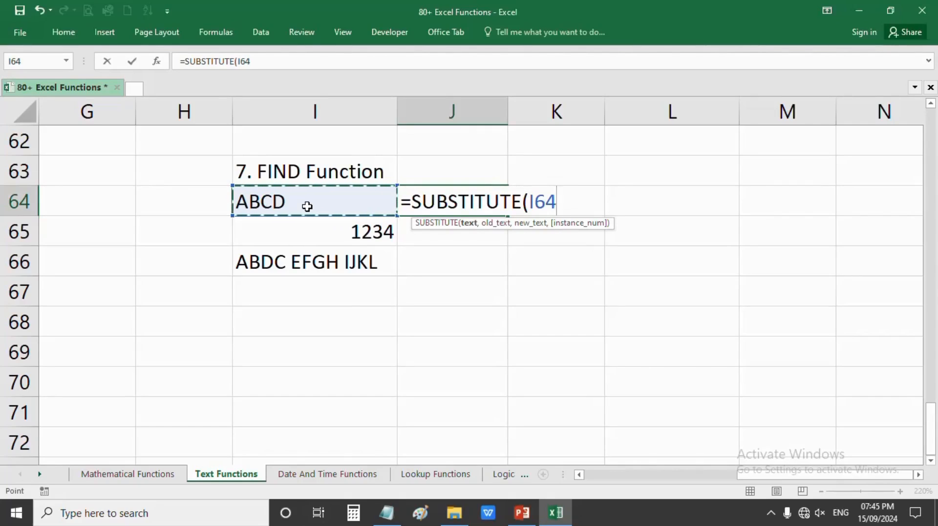
text(,)
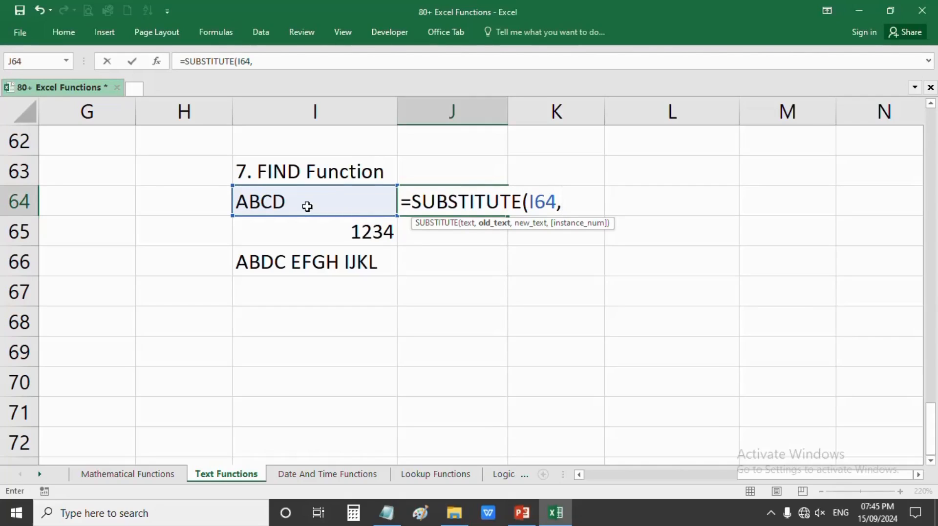
text(")
text(C",)
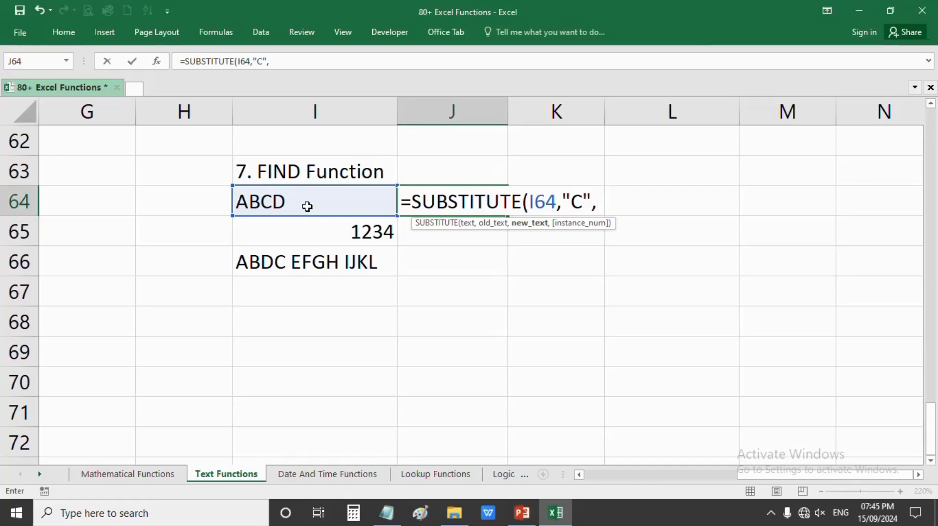
text("D"))
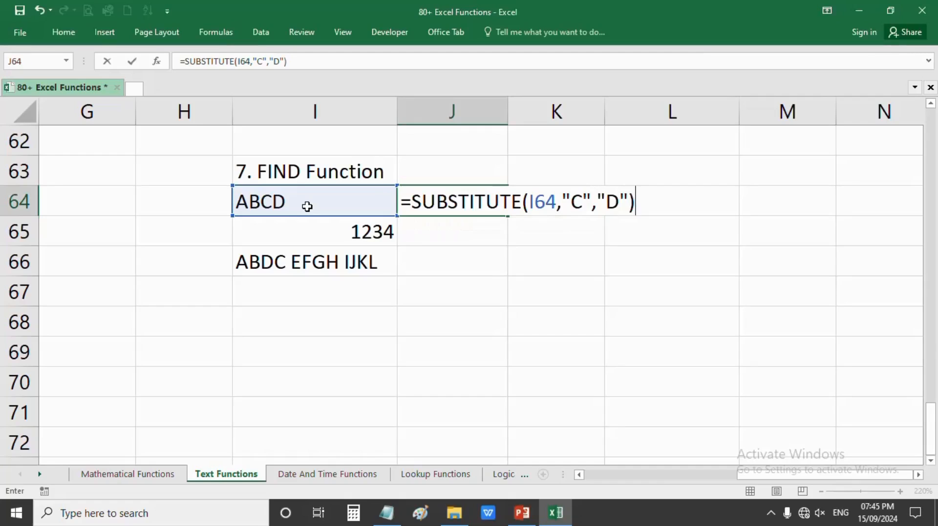
key(Return)
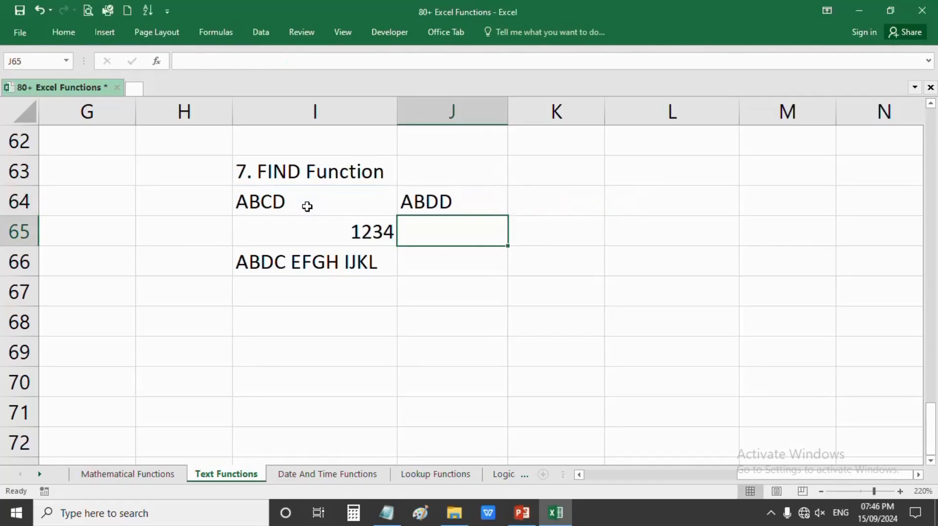
click(436, 205)
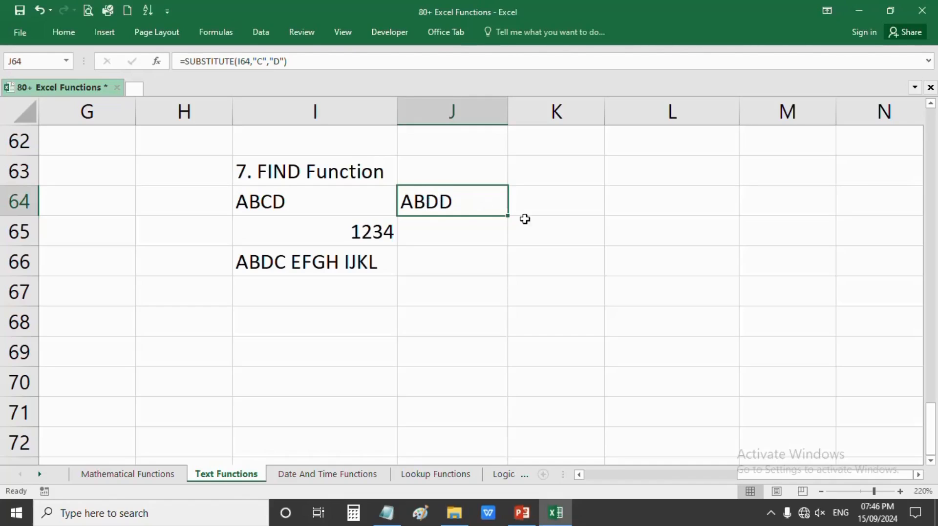
- Enter =SUBSTITUTE(I65,"3","5") in J65, turning 1234 into 1254
click(464, 232)
text(=)
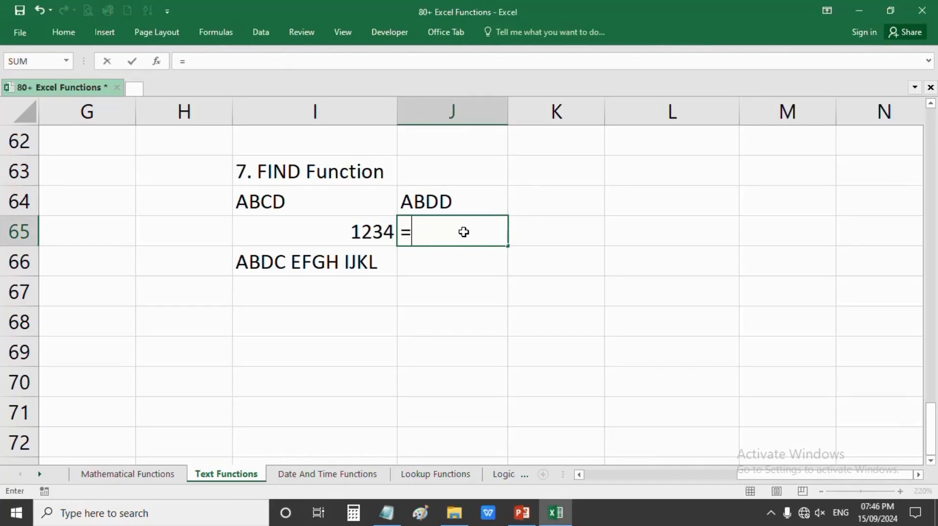
text(sub)
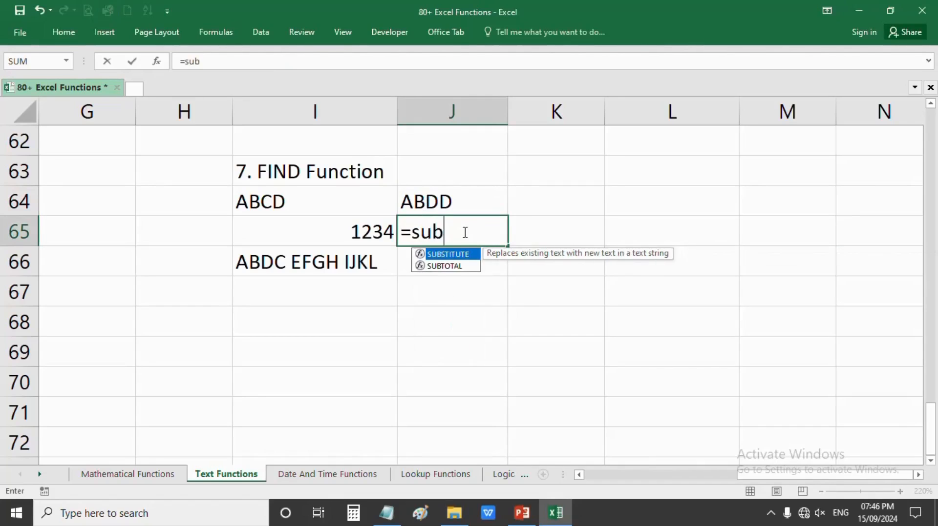
key(Tab)
click(371, 234)
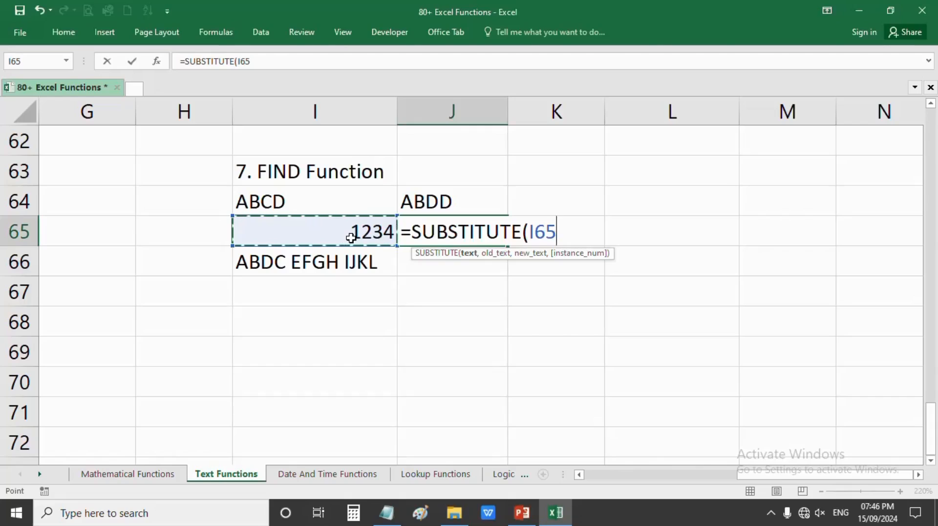
text(,)
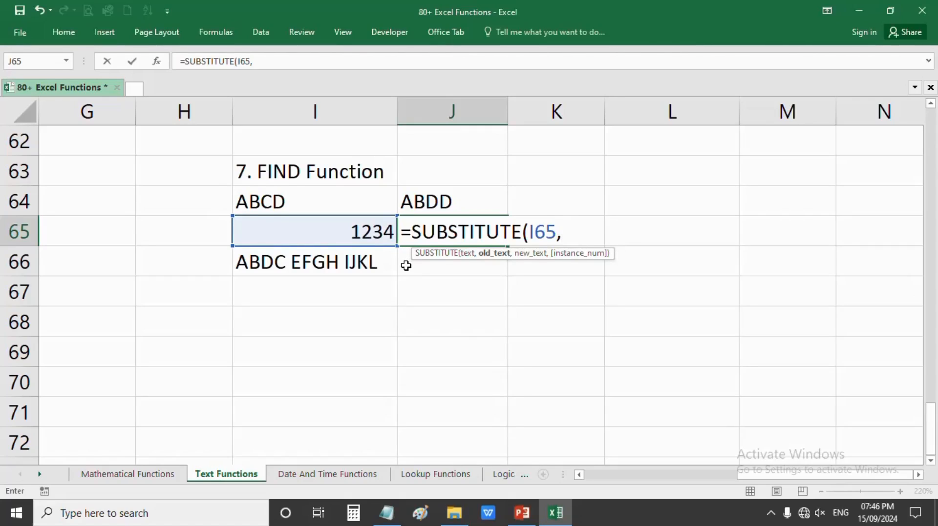
text("3",)
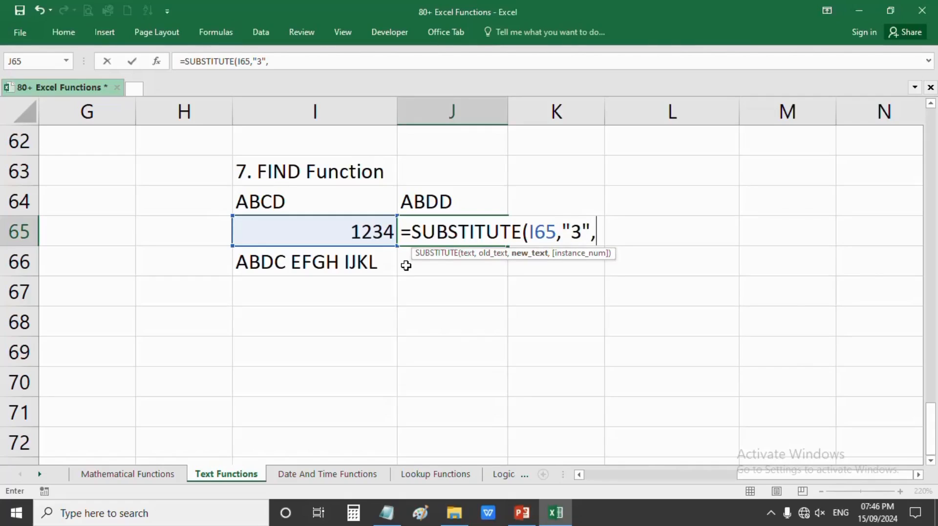
text("5"))
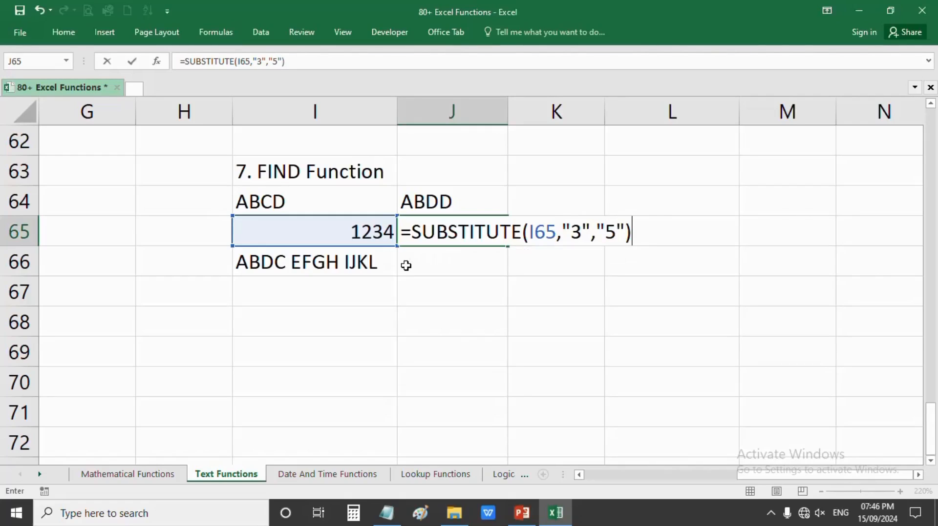
key(Return)
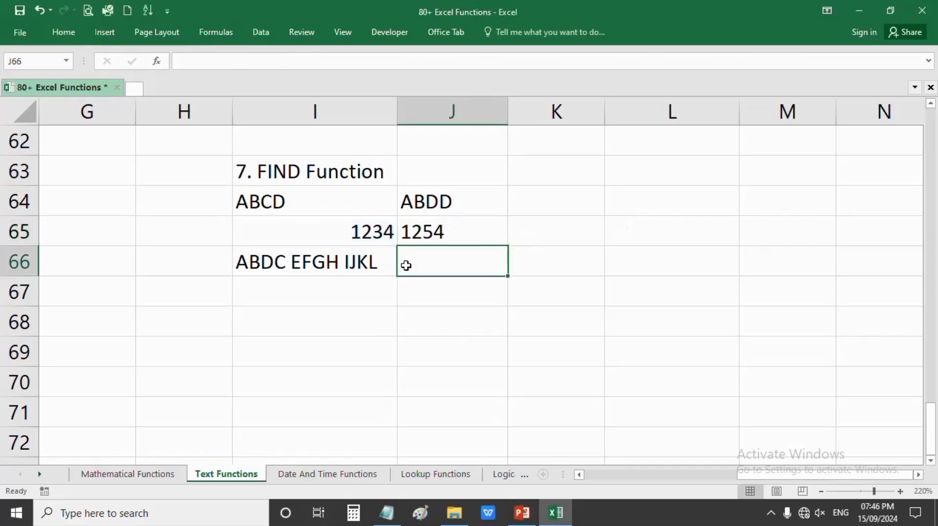
click(422, 235)
- Change J65's replacement digit from "5" to "4", giving 1244
double_click(421, 233)
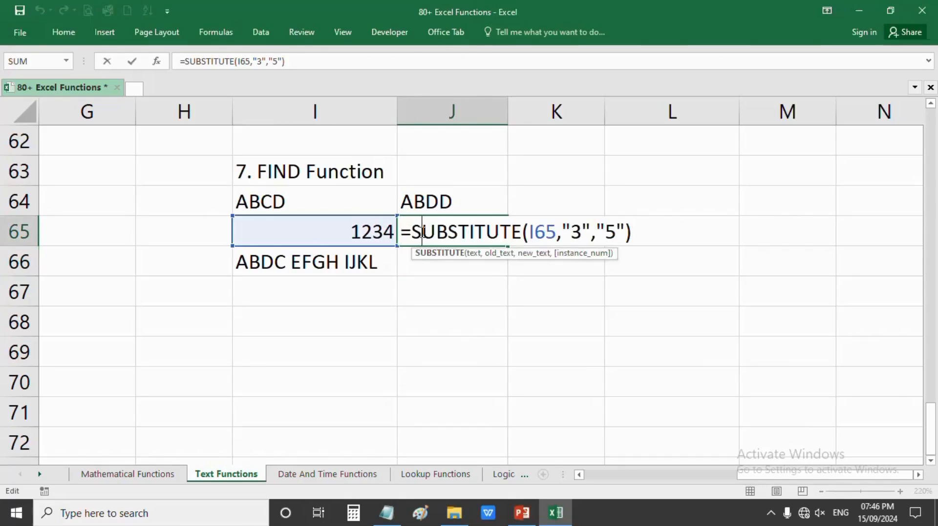
double_click(611, 232)
text(4)
key(Return)
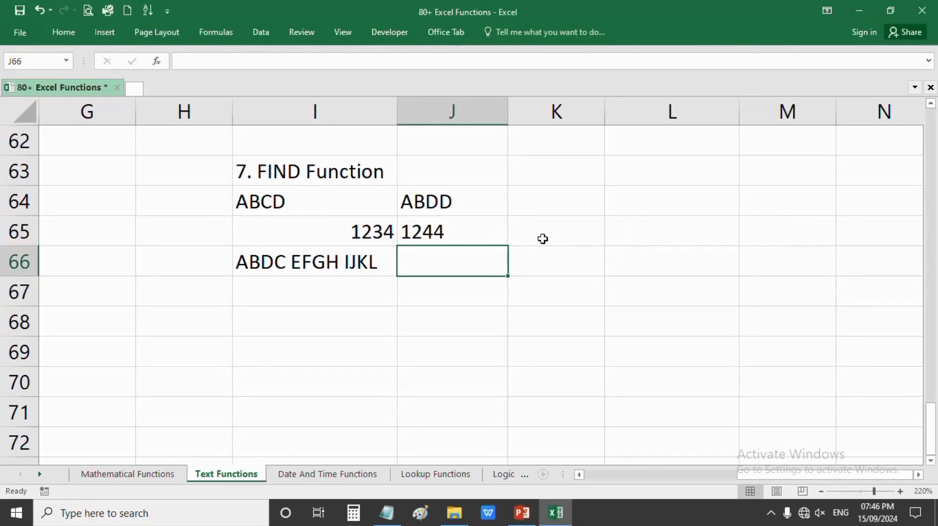
click(484, 231)
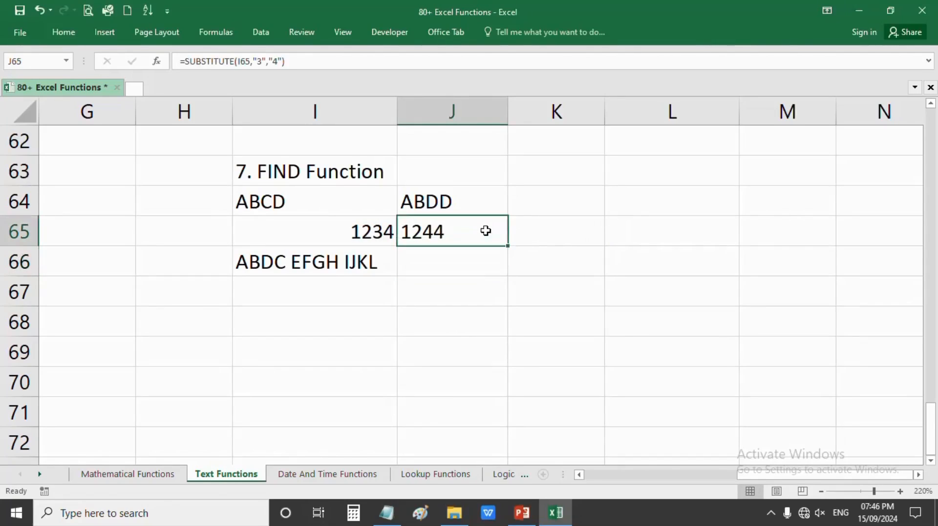
- Change the I65 sample to 1334 so J65 shows 1444
double_click(364, 234)
drag(361, 231, 373, 232)
text(3)
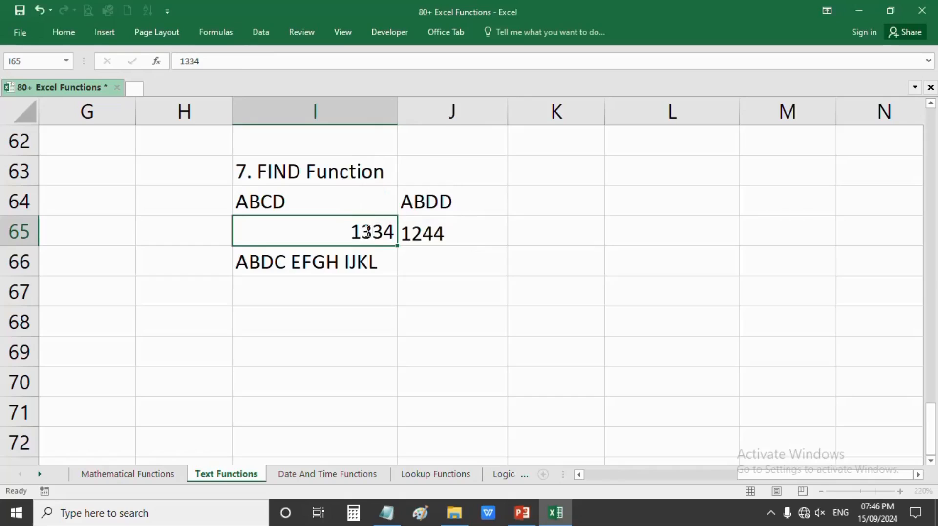
key(Return)
click(361, 239)
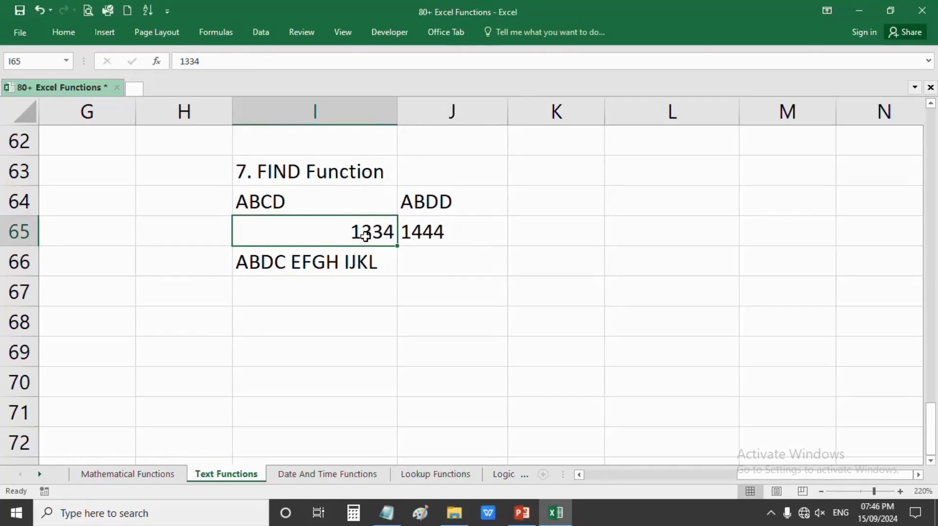
click(426, 233)
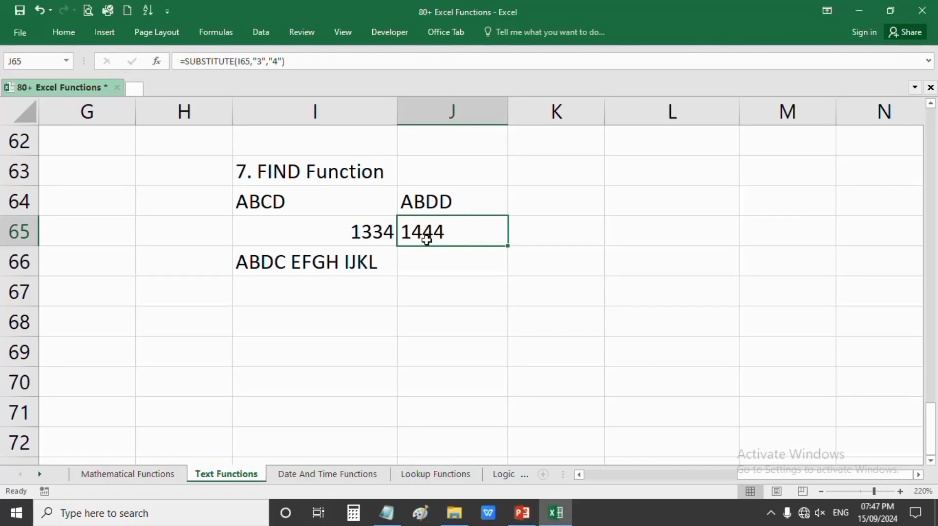
double_click(426, 261)
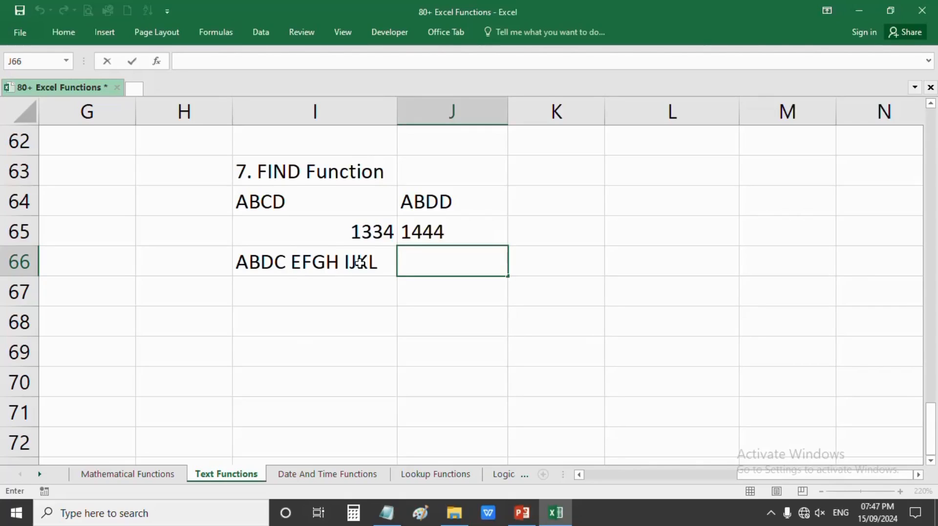
- Enter =SUBSTITUTE(I66," ","-") in J66, producing ABDC-EFGH-IJKL
text(=sub)
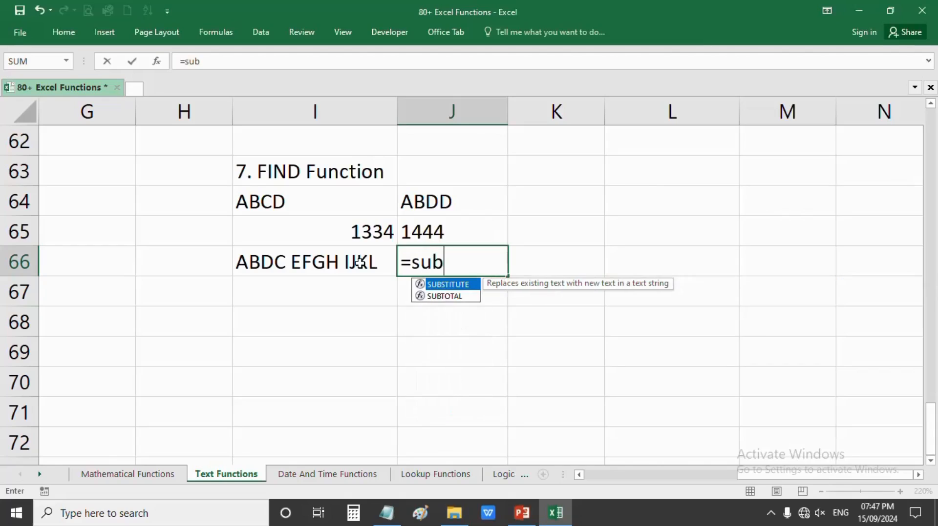
key(Tab)
click(279, 262)
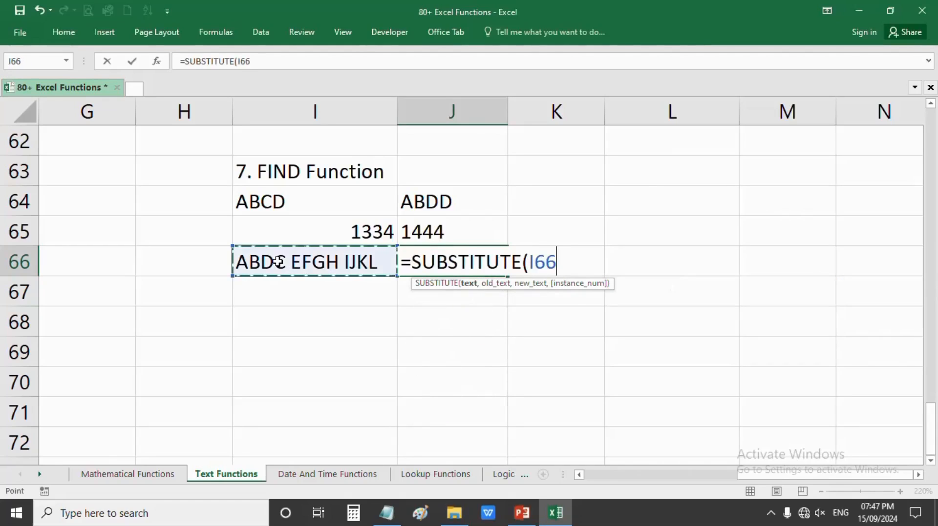
text(,)
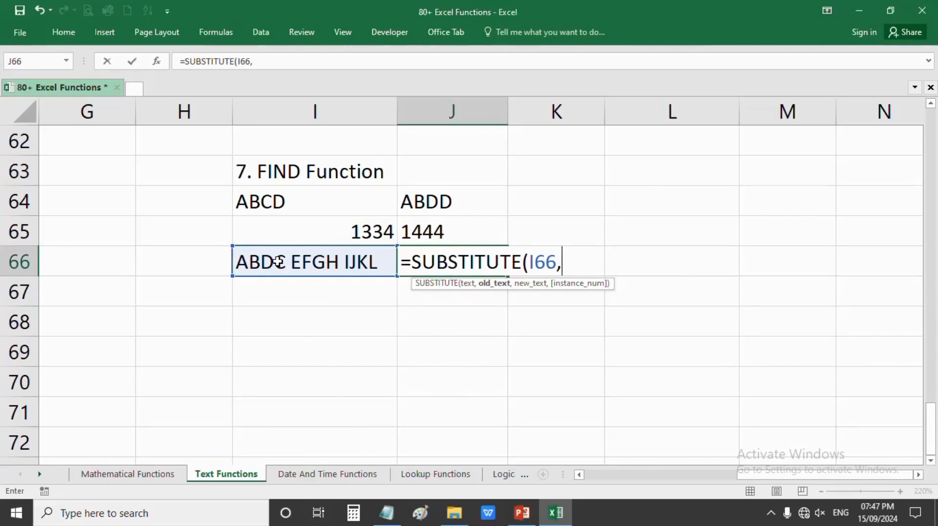
text(" ")
text(,)
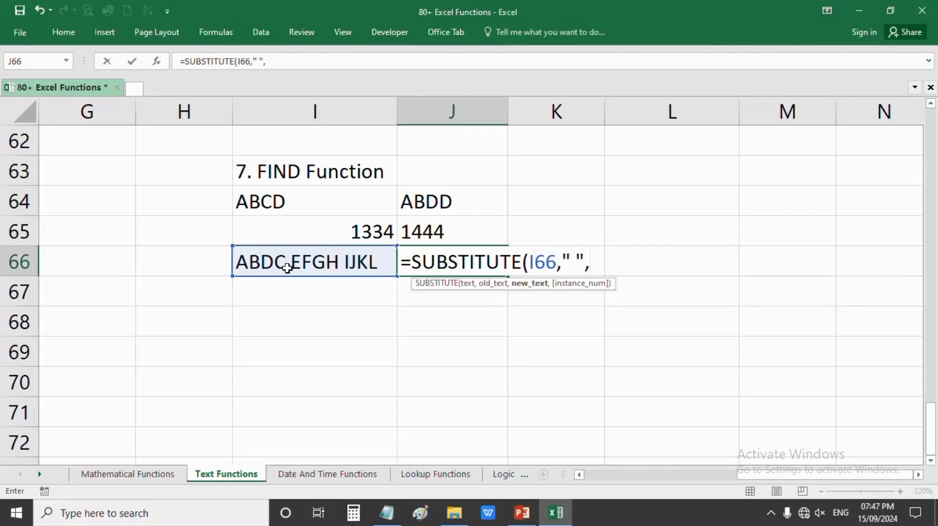
text("-"))
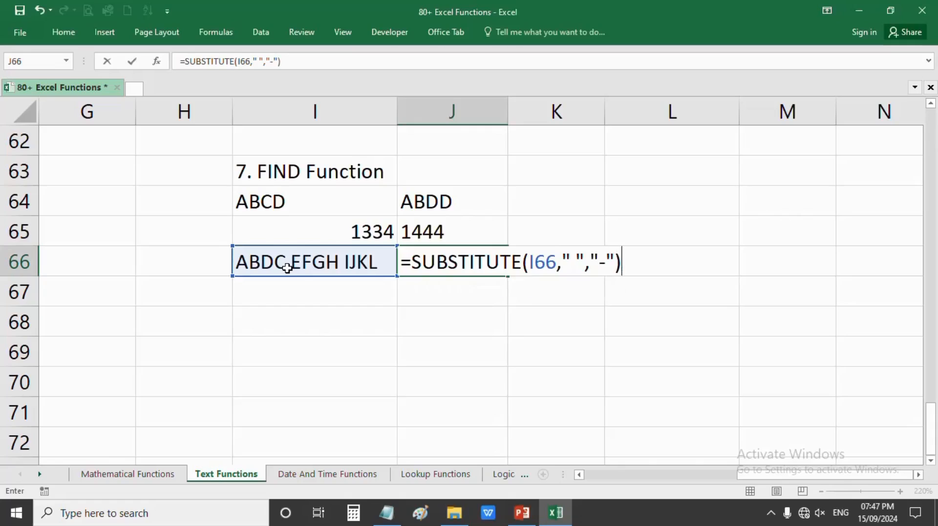
key(Return)
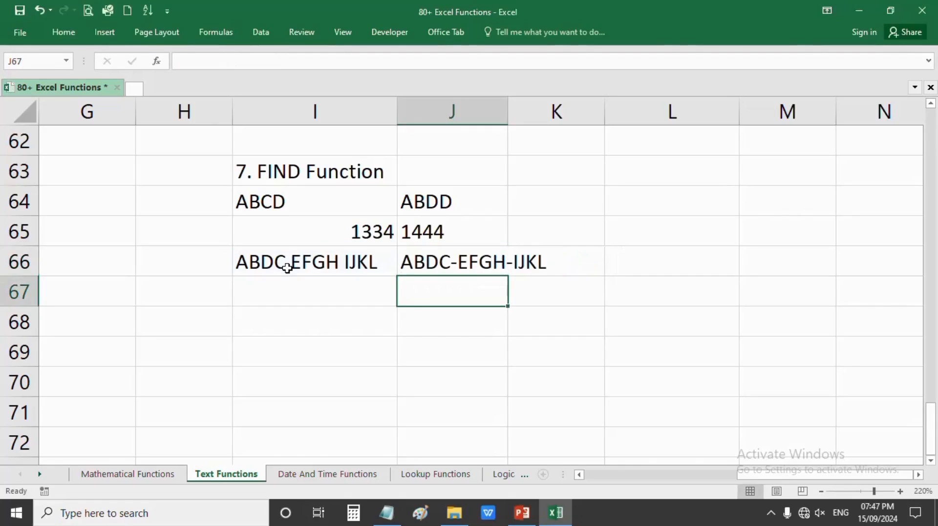
click(405, 260)
- Auto-fit column J and change J64's arguments to "ABCD","MANGO" so it shows MANGO
double_click(508, 111)
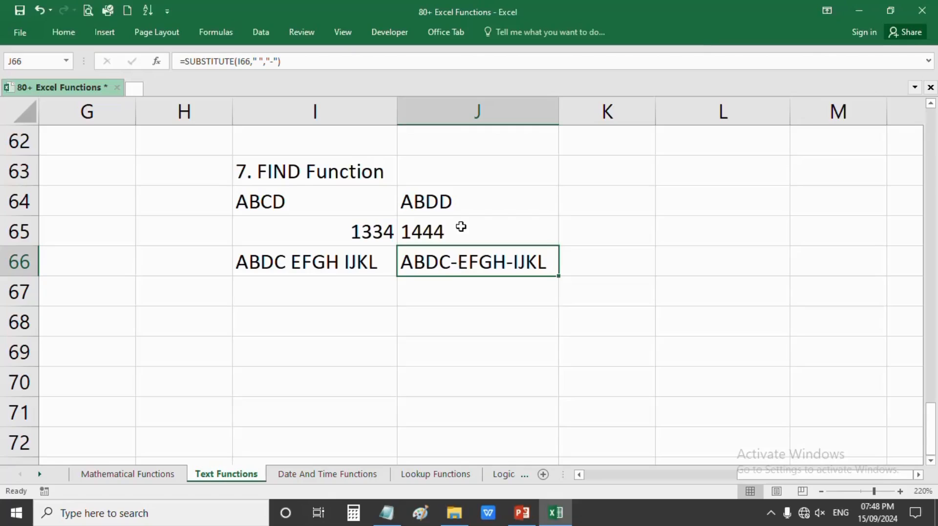
click(271, 205)
double_click(454, 201)
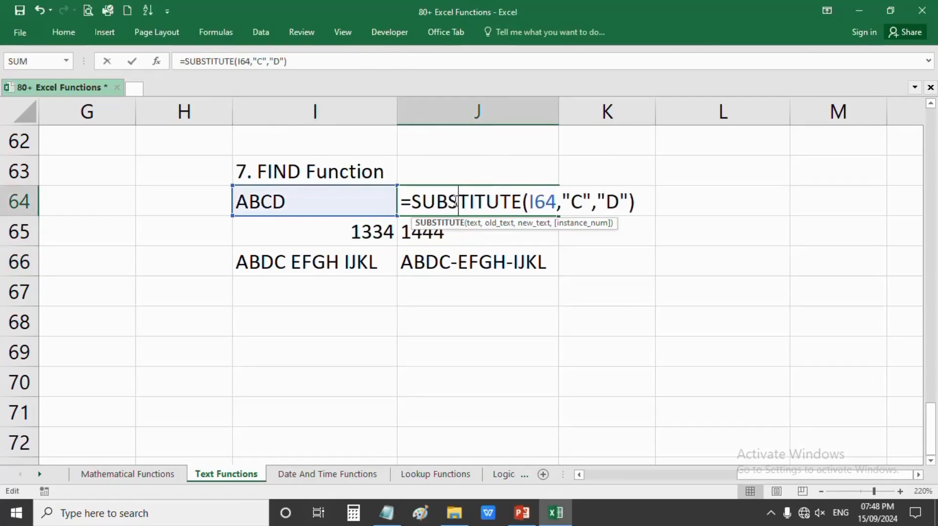
double_click(573, 203)
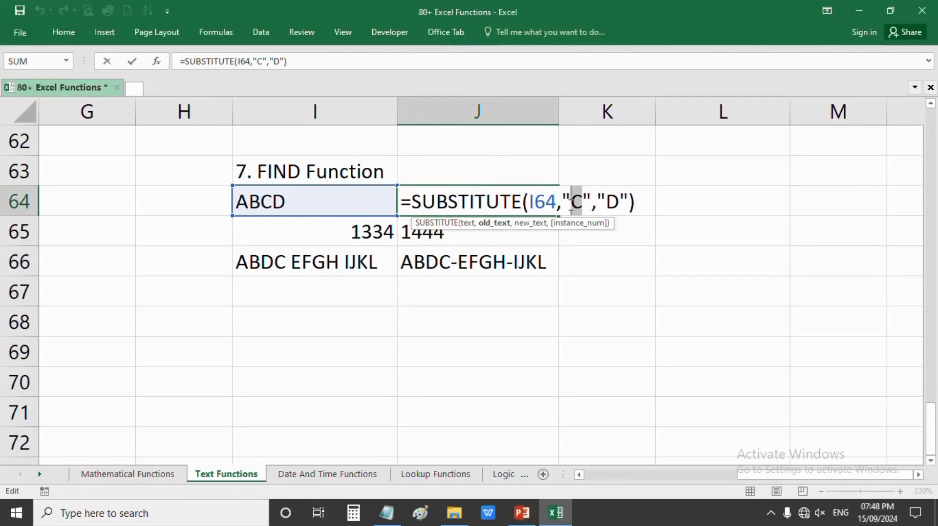
text(ABCD)
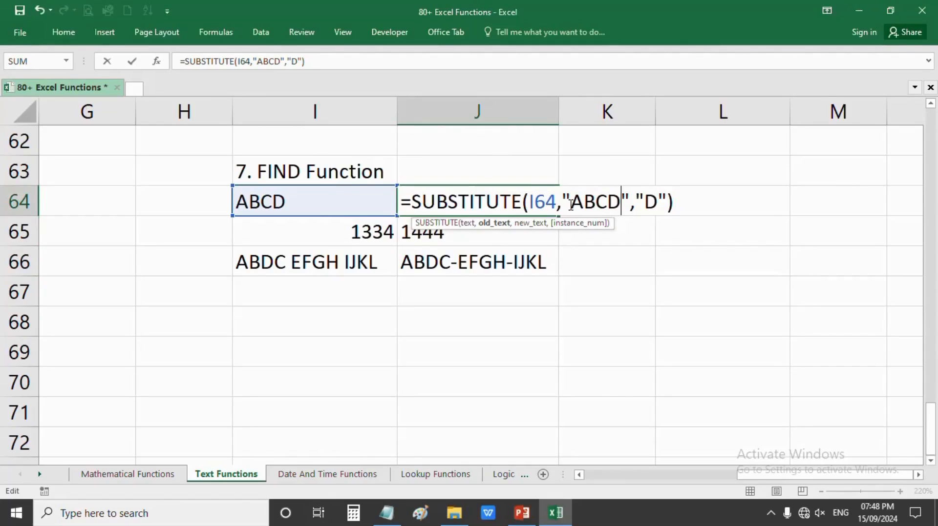
double_click(651, 203)
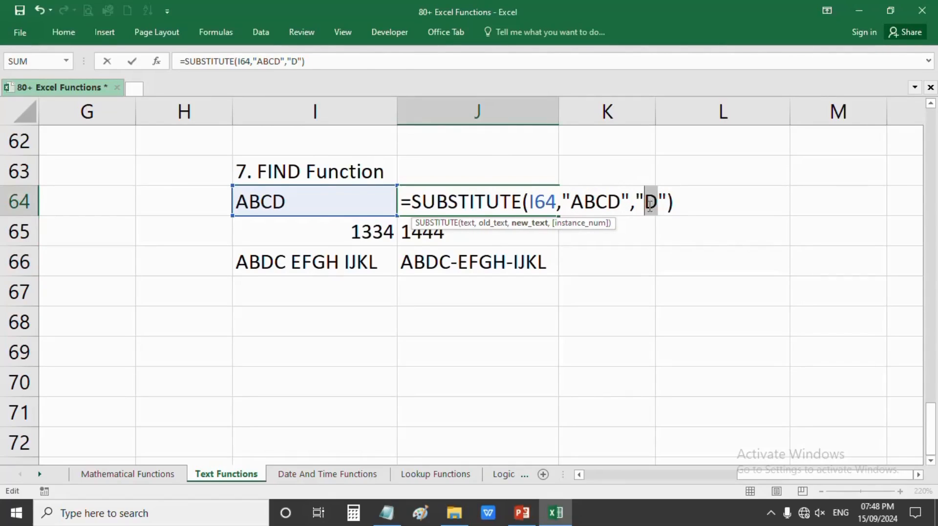
text(MANG)
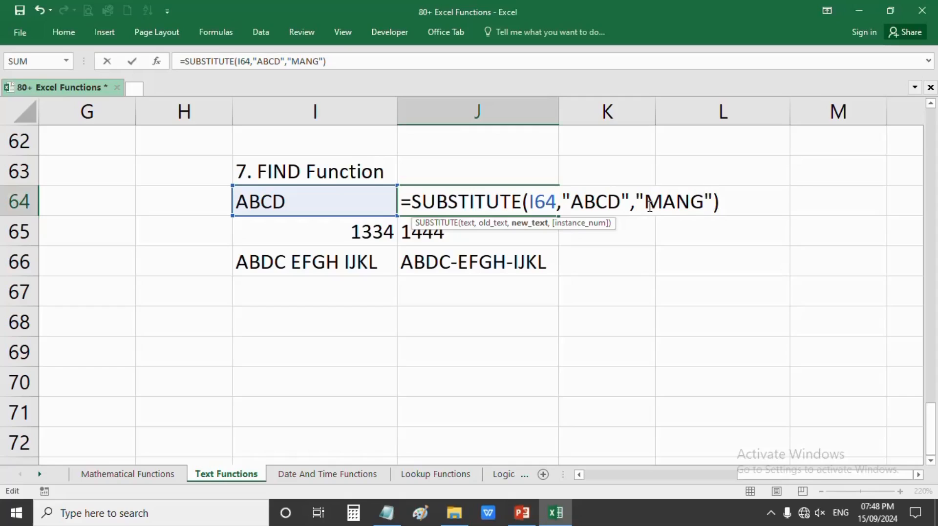
text(O)
key(Return)
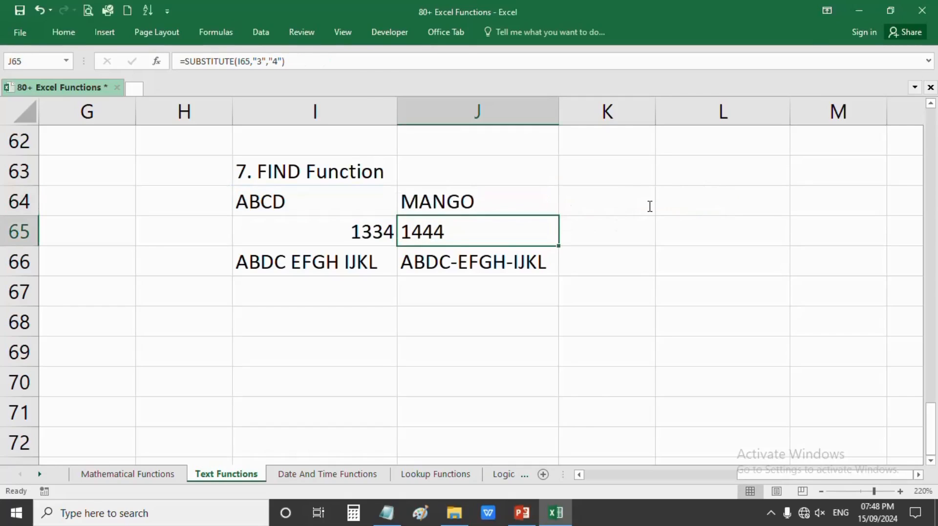
click(321, 204)
click(445, 200)
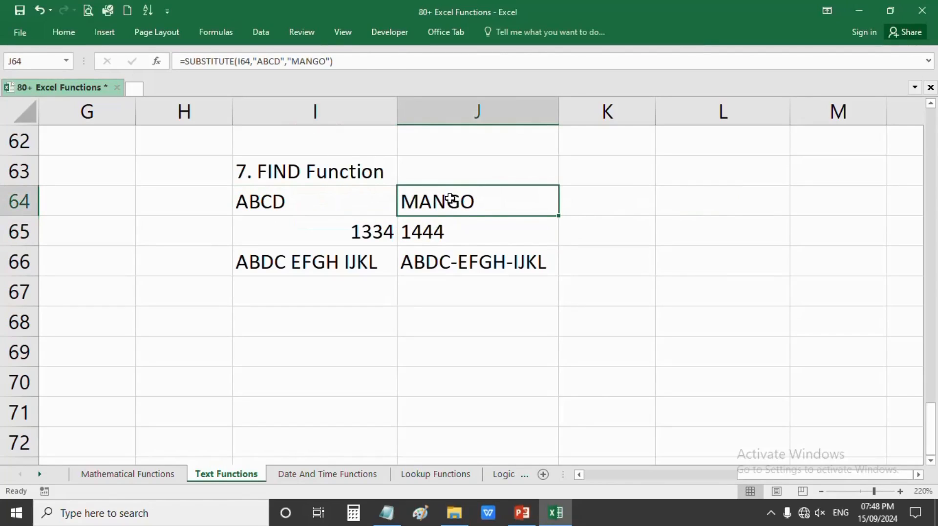
click(339, 205)
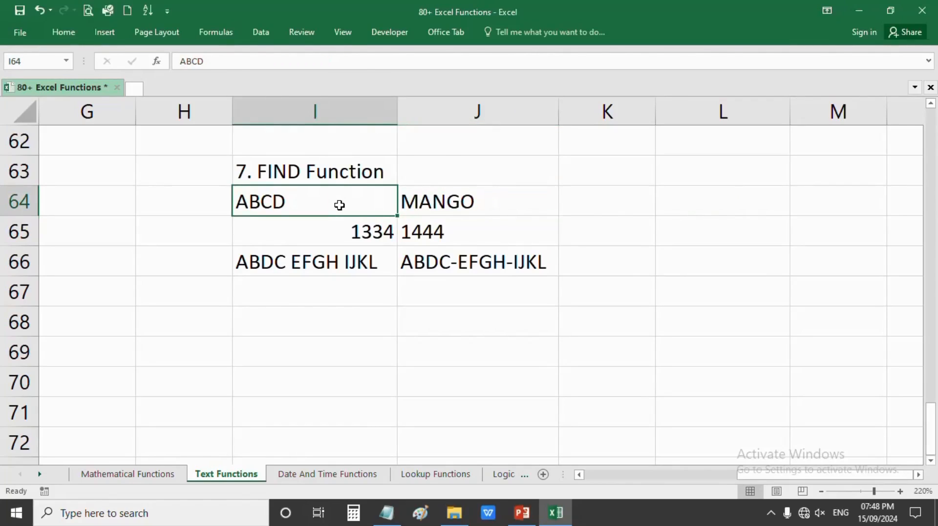
text(ass)
key(Return)
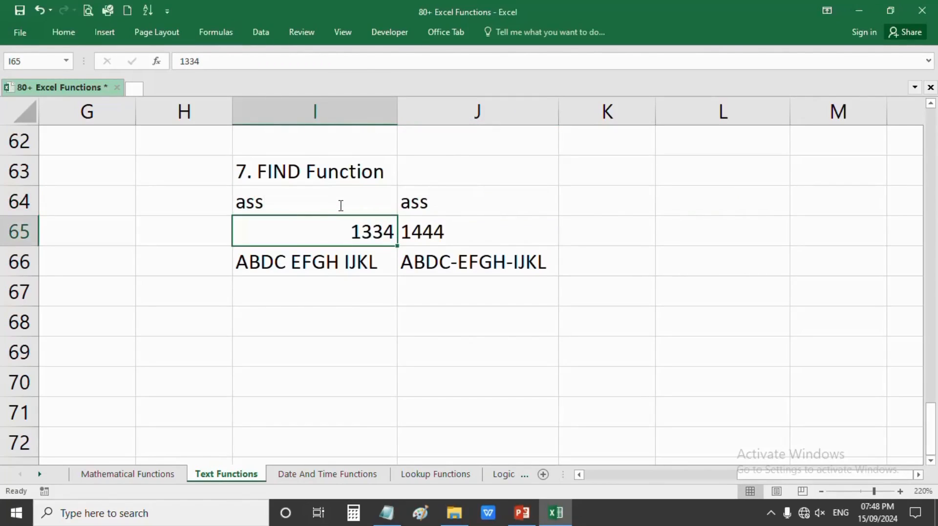
click(340, 205)
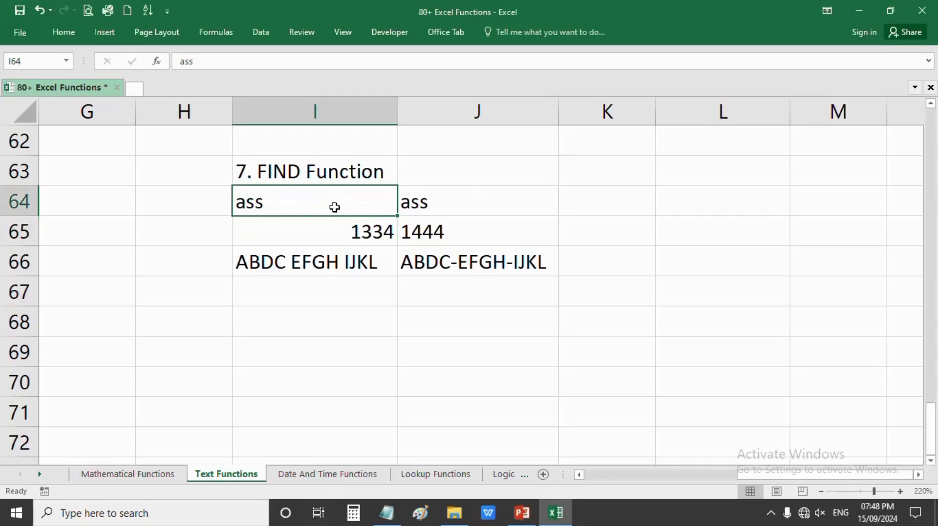
click(423, 203)
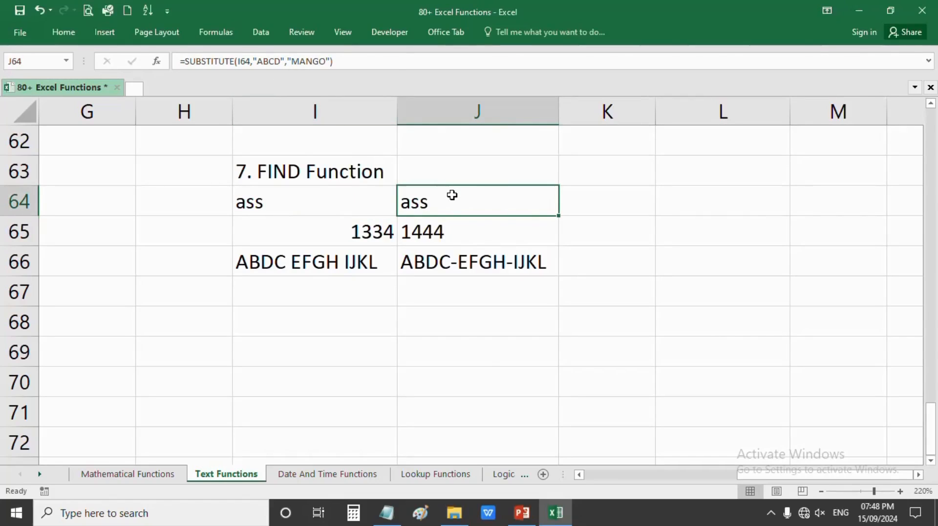
click(326, 195)
text(abcd)
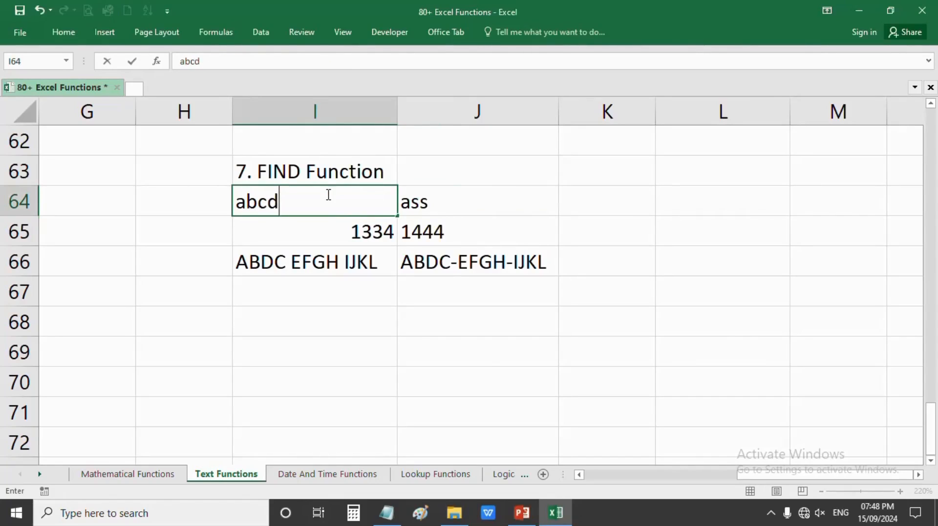
key(Return)
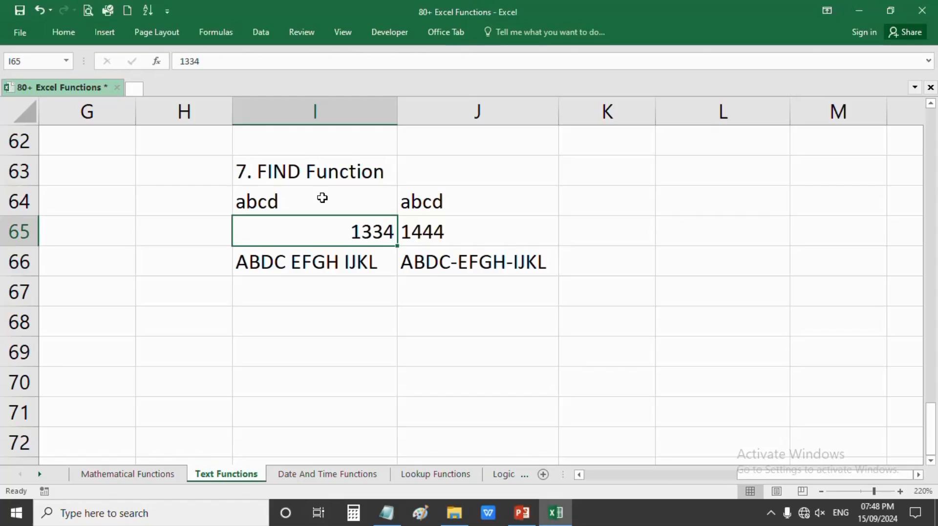
double_click(322, 198)
drag(314, 198, 233, 205)
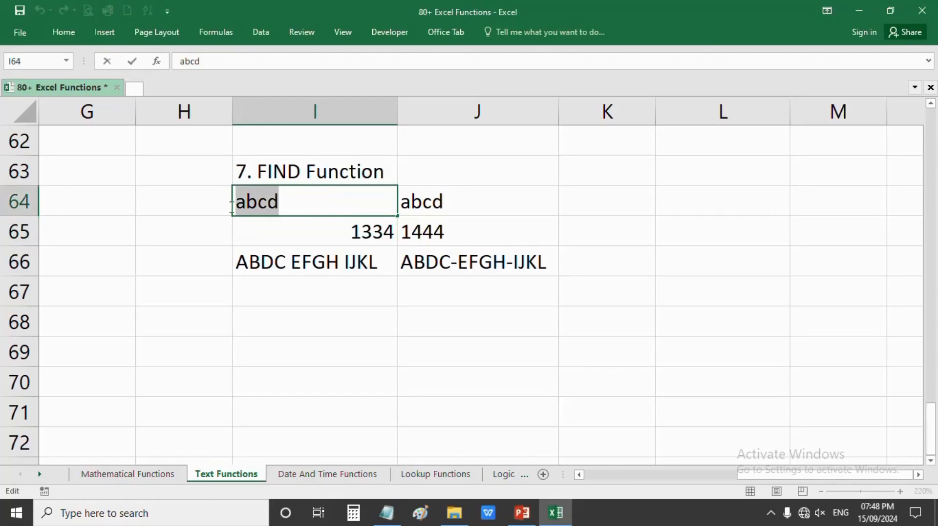
text(ABCD)
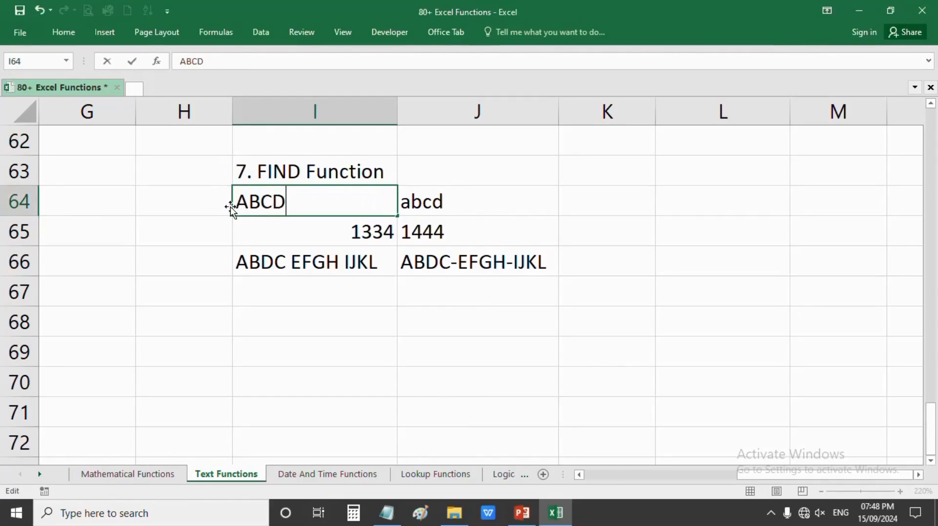
key(Return)
click(443, 204)
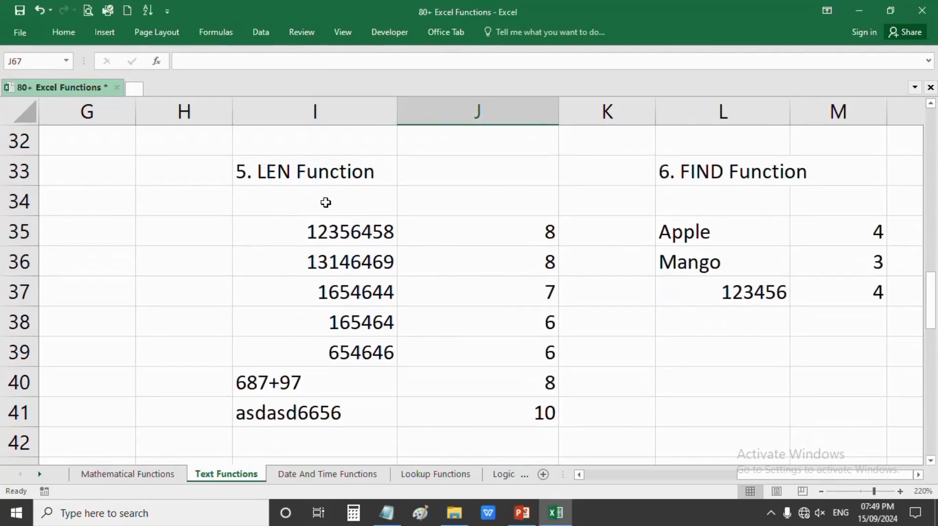
- Rename the I63 heading from '7. FIND Function' to '7. SUBSTITUTE Function'
scroll(325, 202, down, 10)
scroll(325, 202, up, 1)
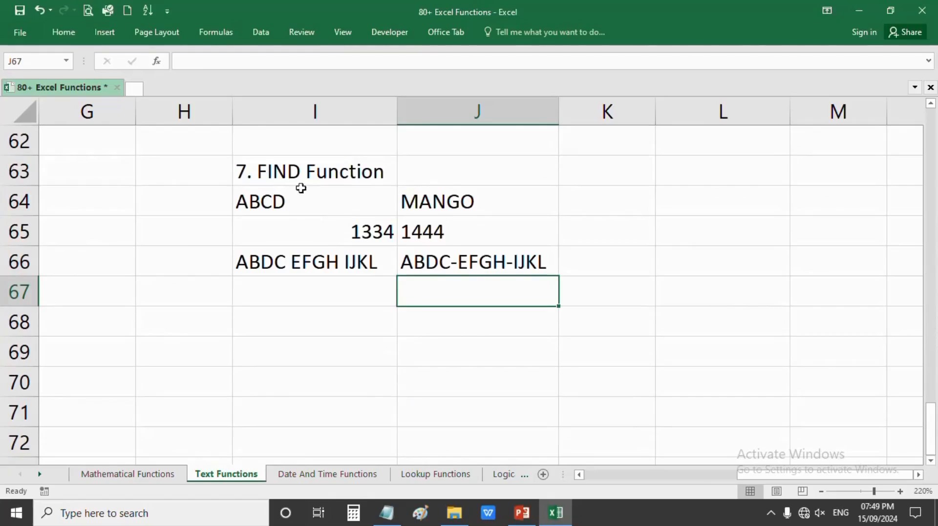
double_click(300, 174)
drag(300, 173, 259, 175)
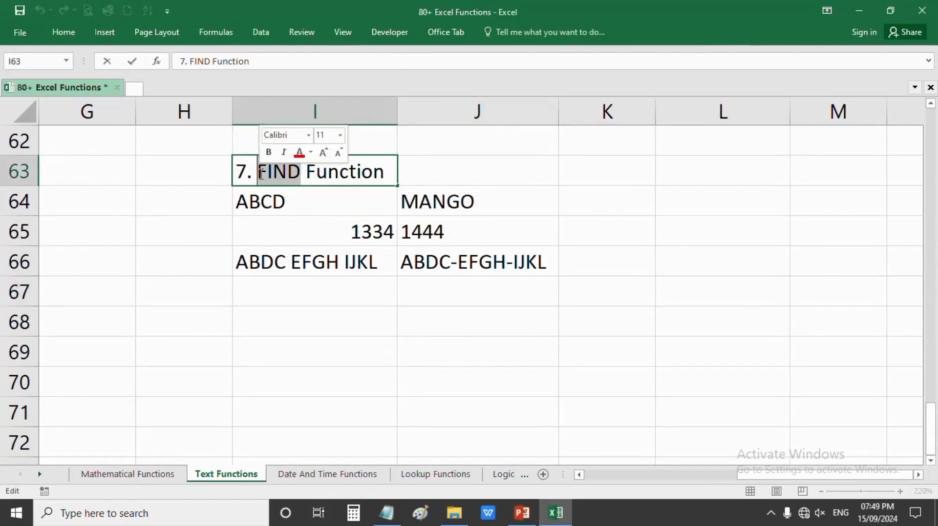
text(SUBS)
text(TITUR)
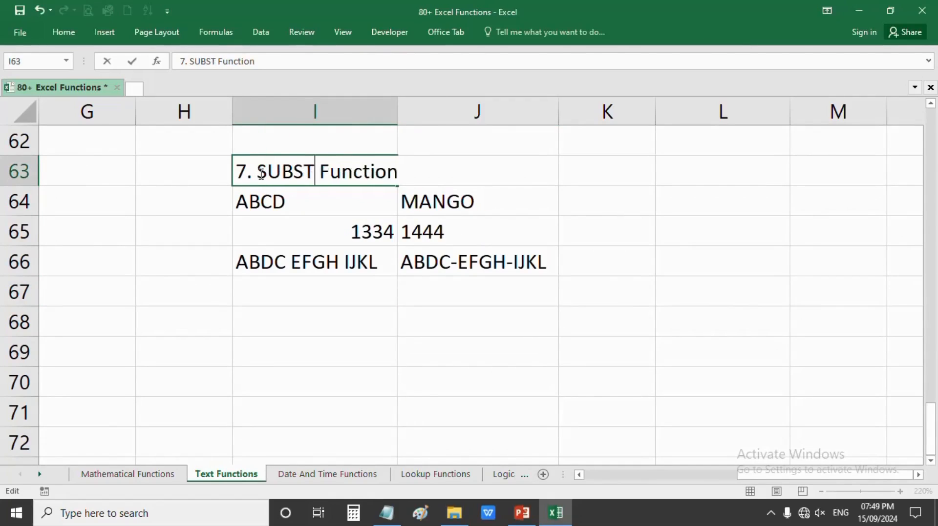
key(BackSpace)
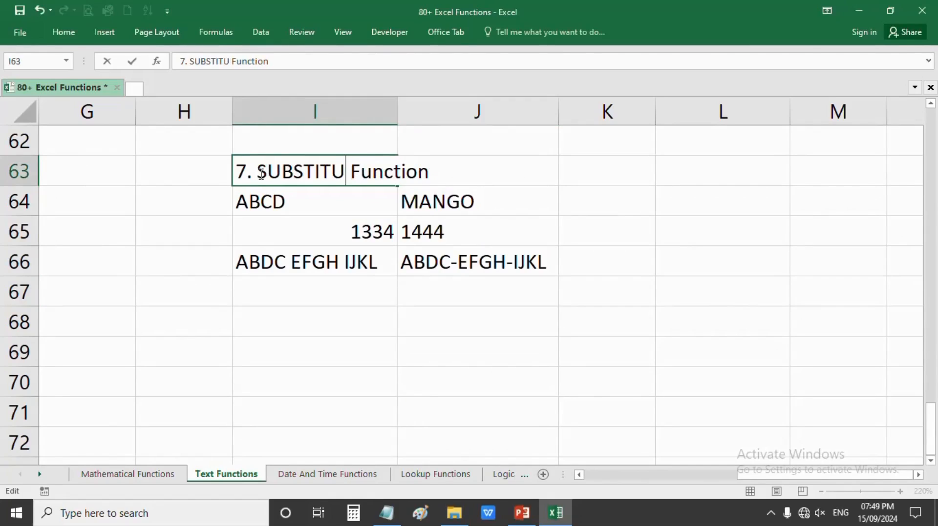
text(TE)
key(Return)
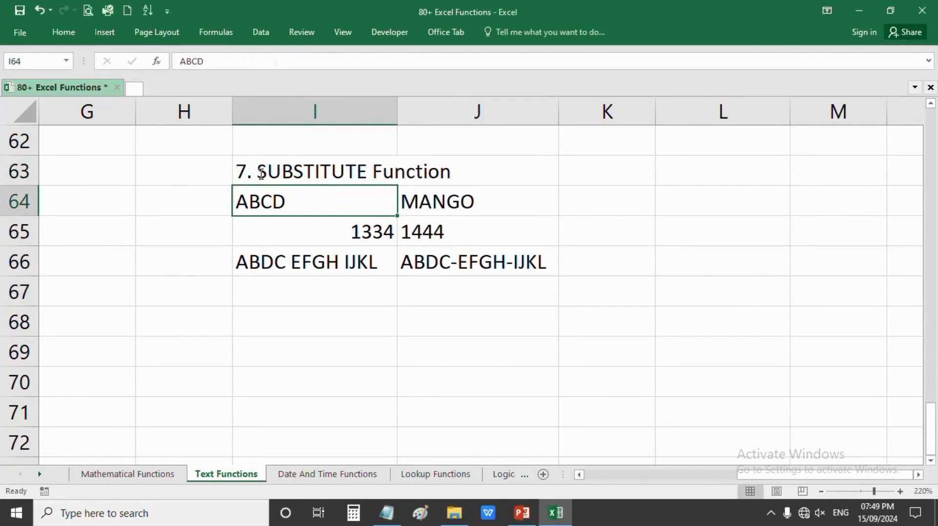
click(309, 164)
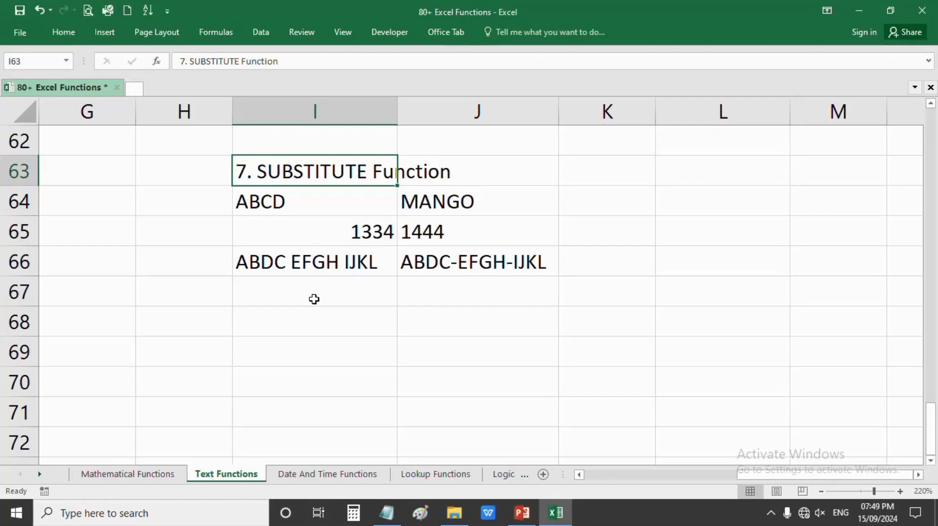
- Switch to the PowerPoint presentation for the CONCATENATE function slide
scroll(313, 300, down, 3)
scroll(314, 299, up, 7)
scroll(314, 300, down, 7)
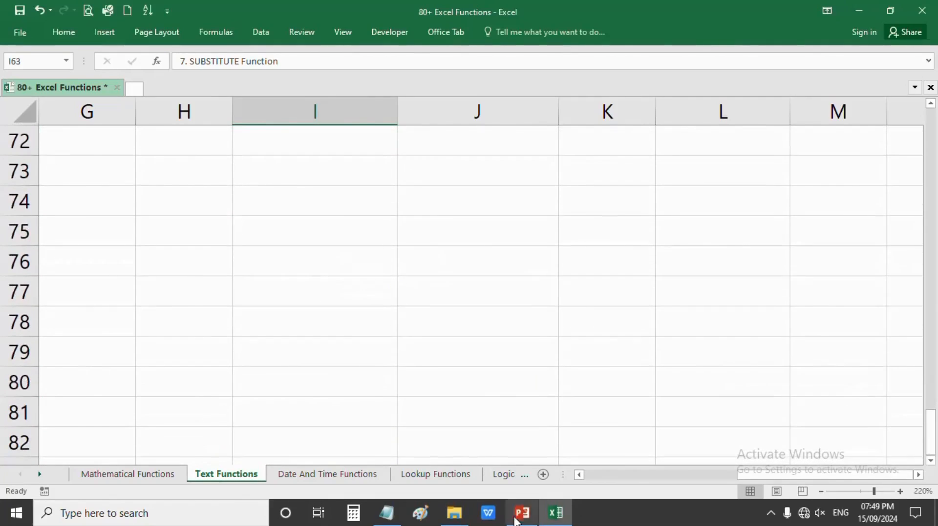
click(516, 519)
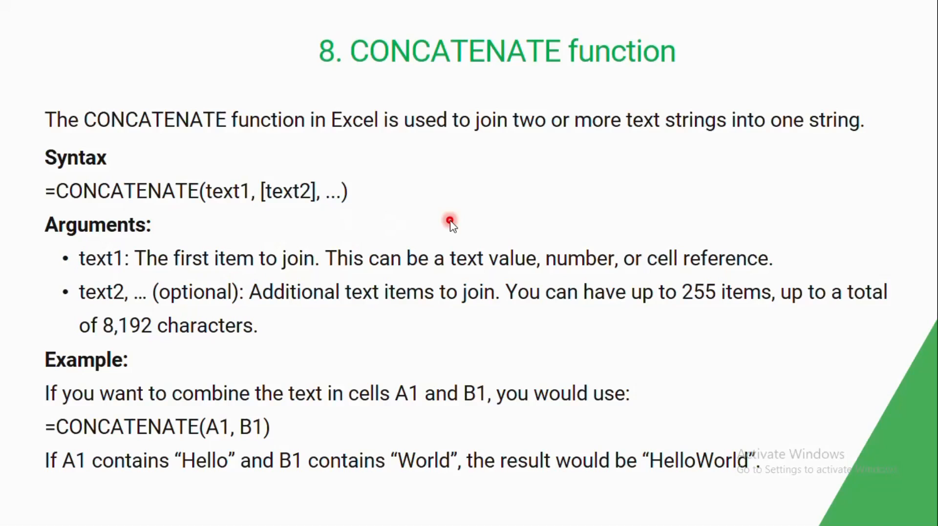
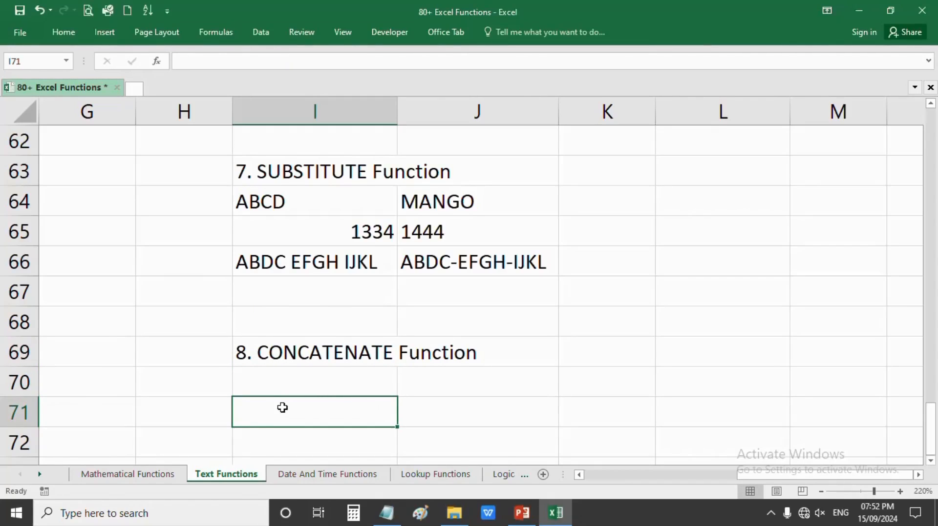
- Enter labels 'Text 1' and 'Text 2' in H71:H72 with 'Ram' and 'Kumar' in I71:I72
double_click(189, 410)
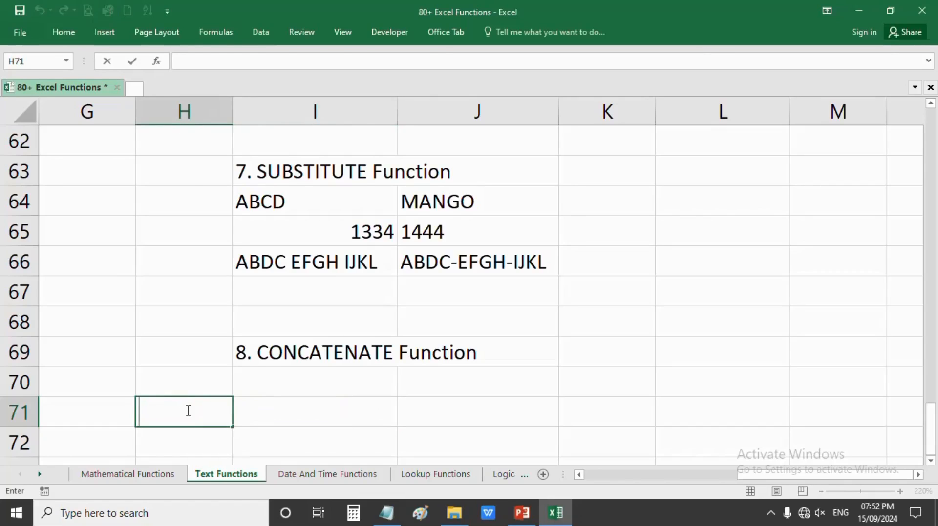
text(Text)
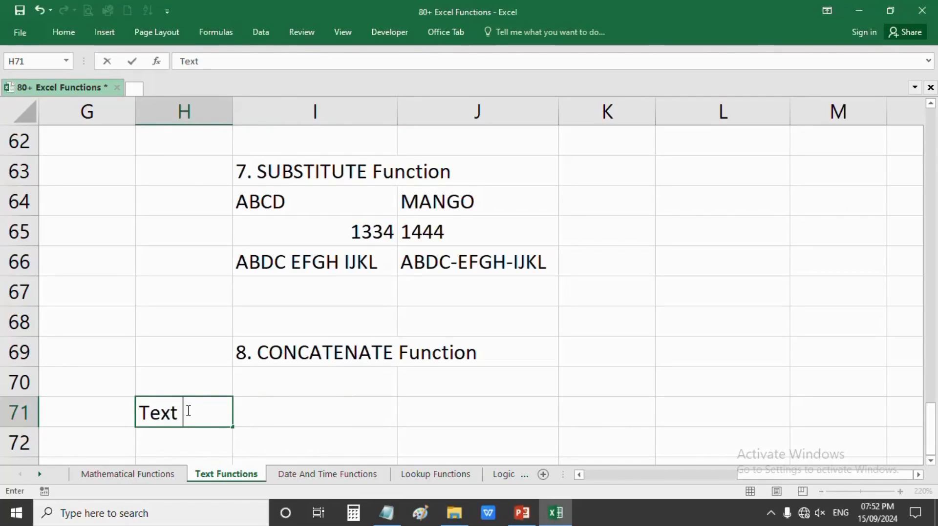
text( 1)
key(Return)
text(Tex)
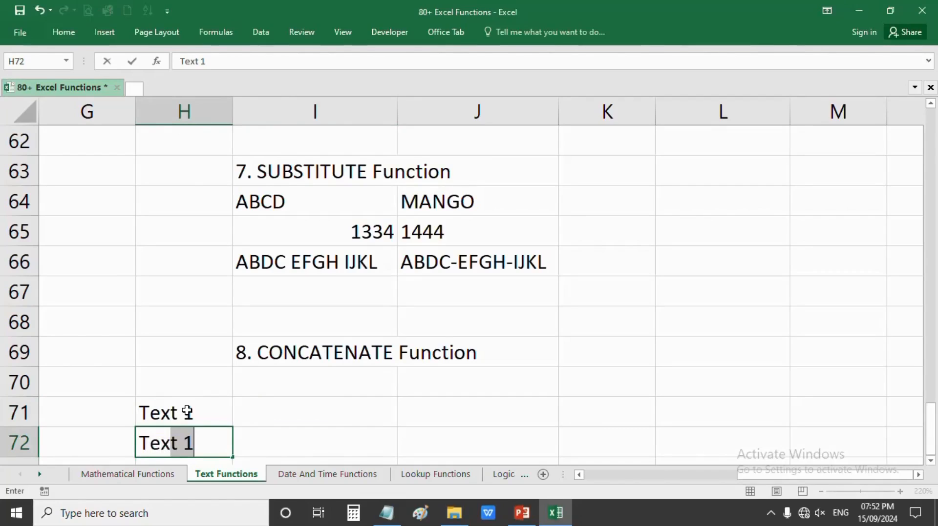
text(t 2)
key(Return)
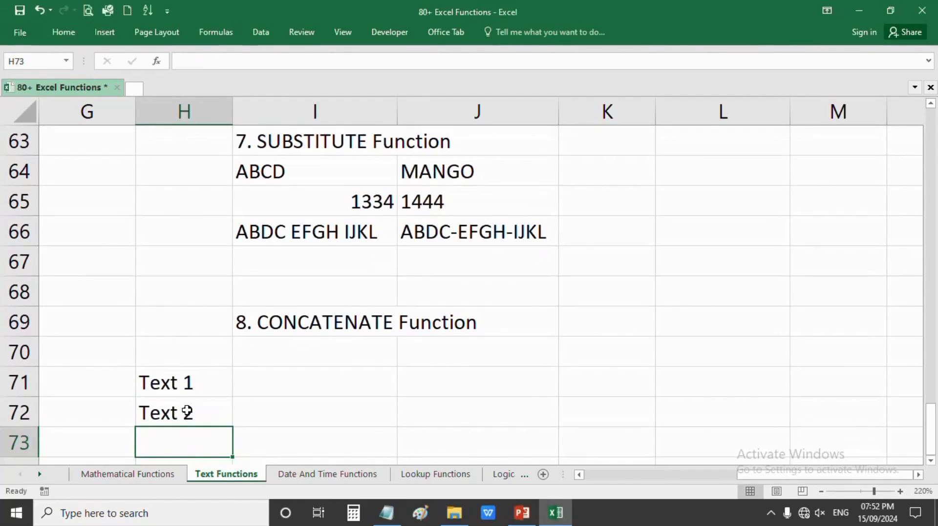
click(263, 391)
drag(194, 386, 191, 413)
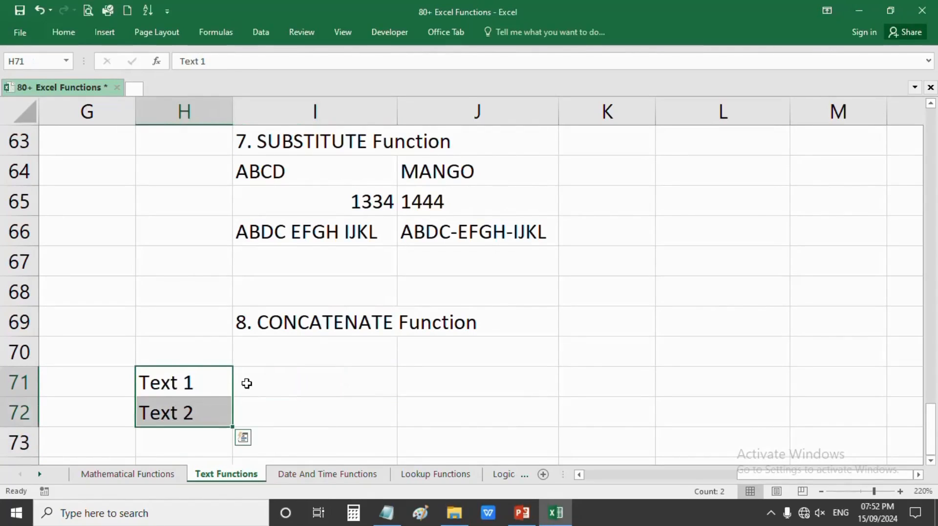
click(248, 384)
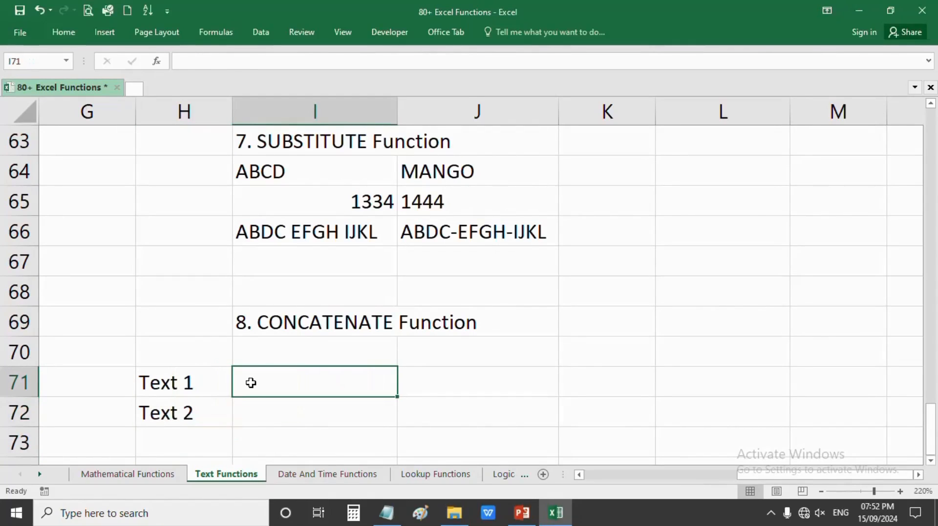
text(Ram)
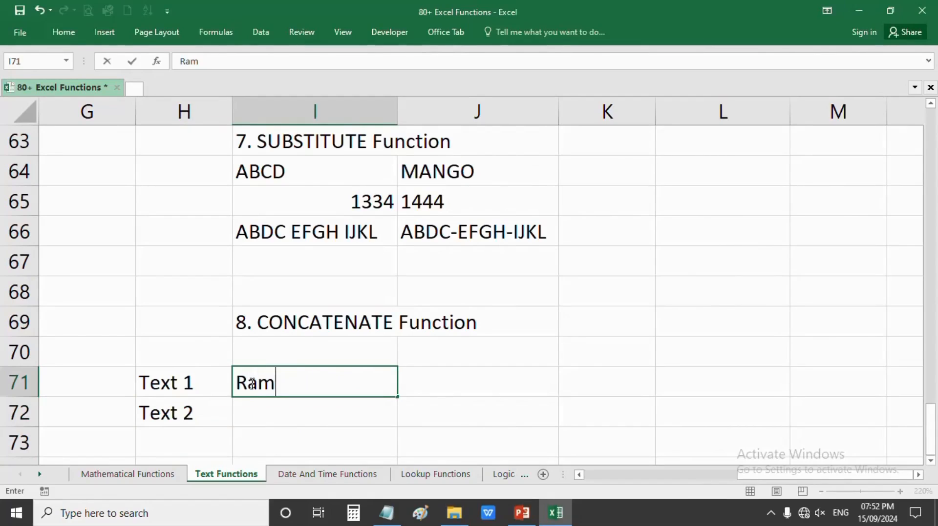
key(Return)
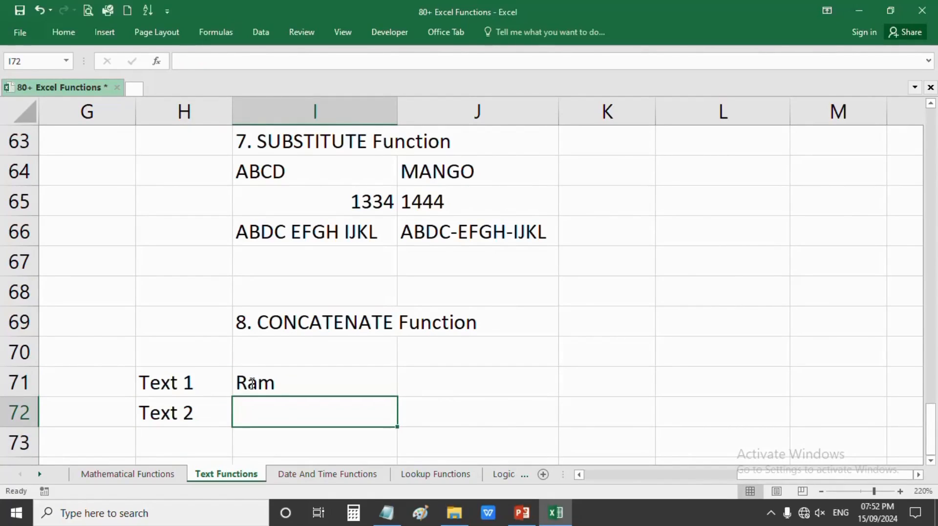
text(Kumar)
key(Tab)
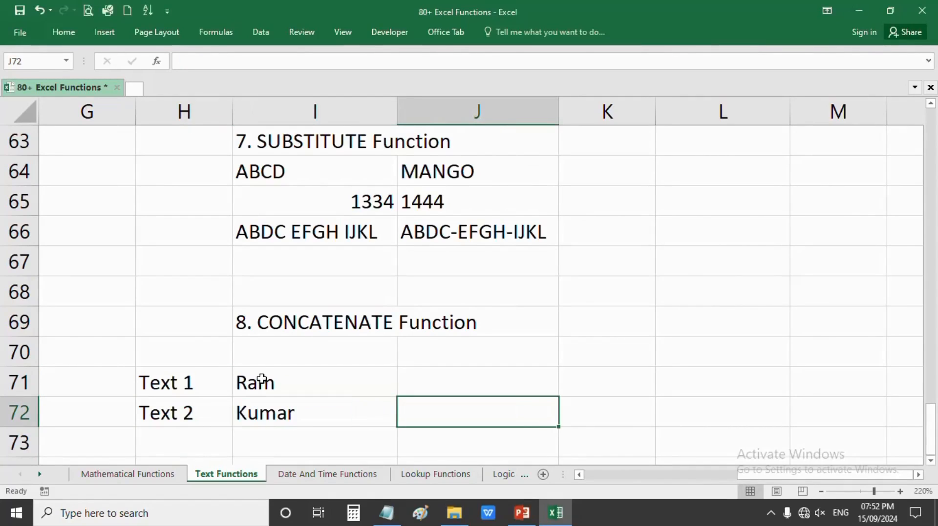
- Add 'First Name' and 'Last Name' headers in K70:L70 and widen columns K and L
click(599, 375)
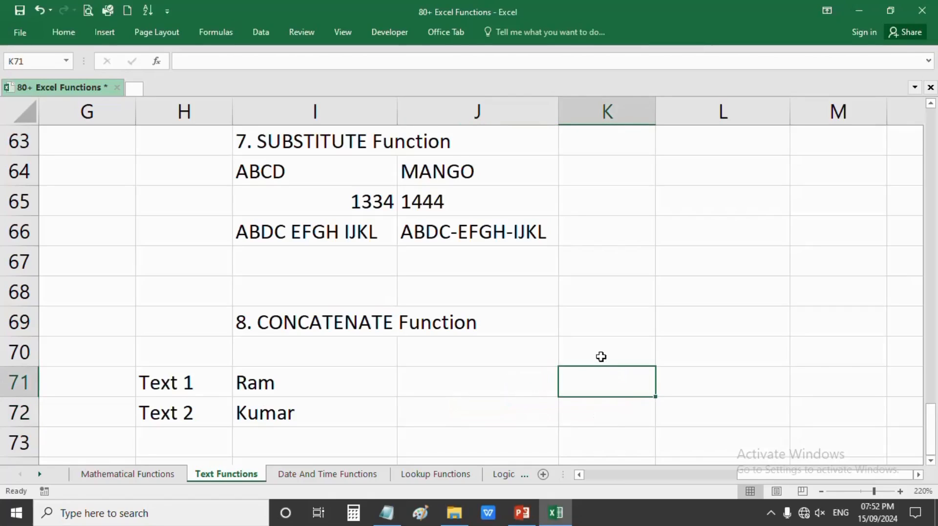
double_click(601, 357)
text(Fi)
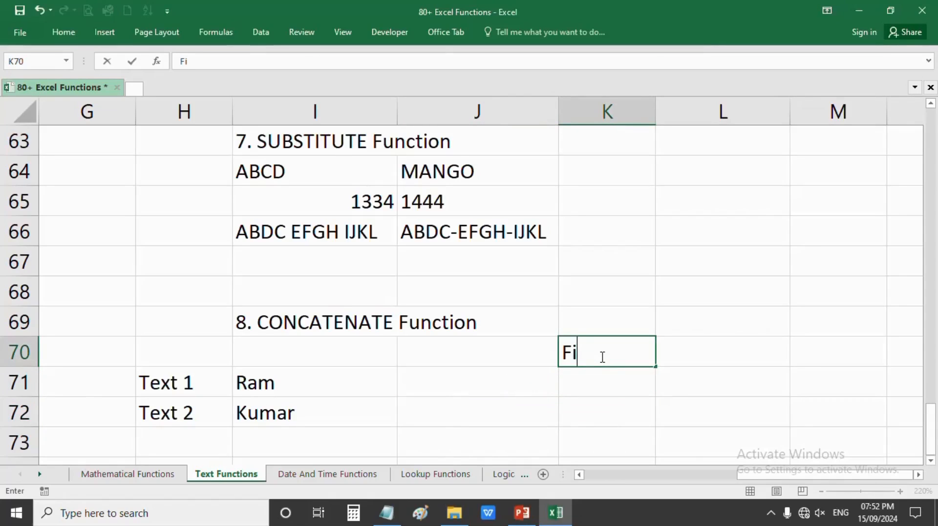
text(rst Name)
key(Tab)
text(La)
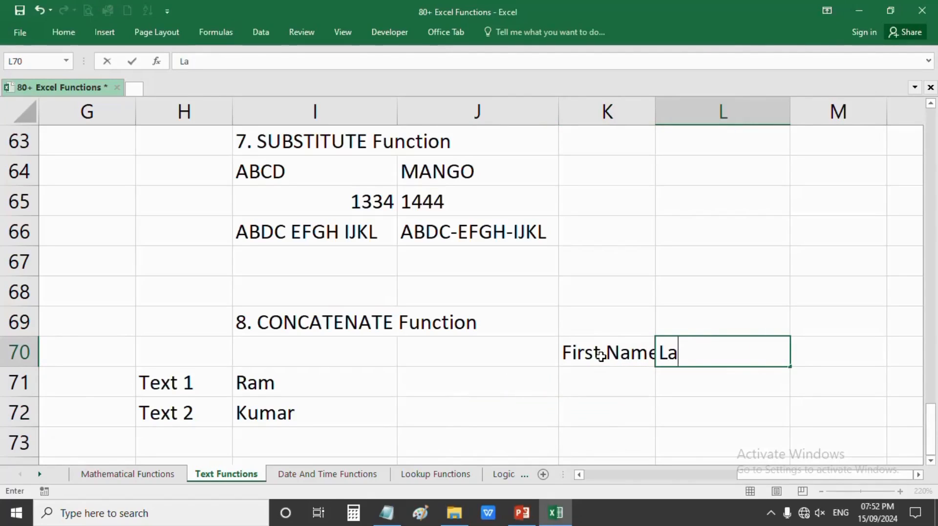
text(st Name)
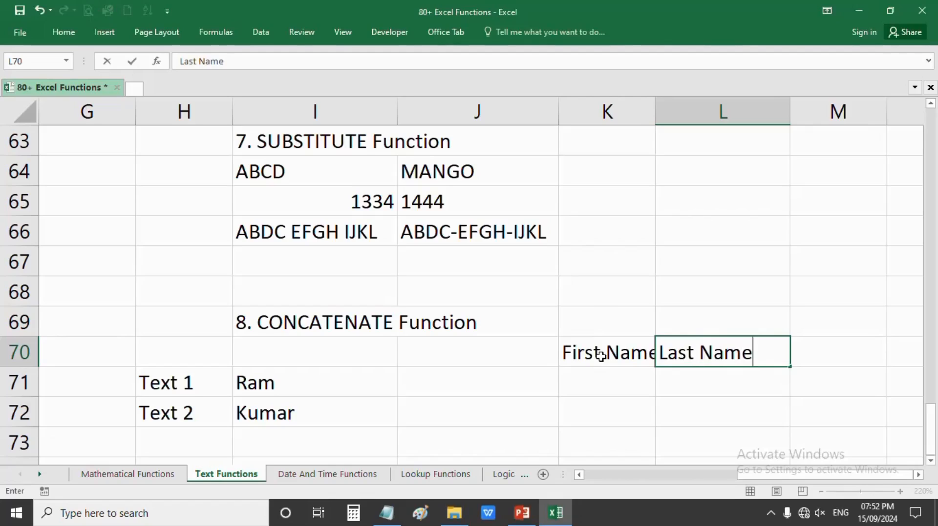
key(Tab)
key(Return)
drag(654, 103, 670, 102)
drag(804, 110, 838, 110)
- Fill 'Ram' and 'Kumar' into K71:L71 and add the 'Full Name' header in M70
double_click(627, 387)
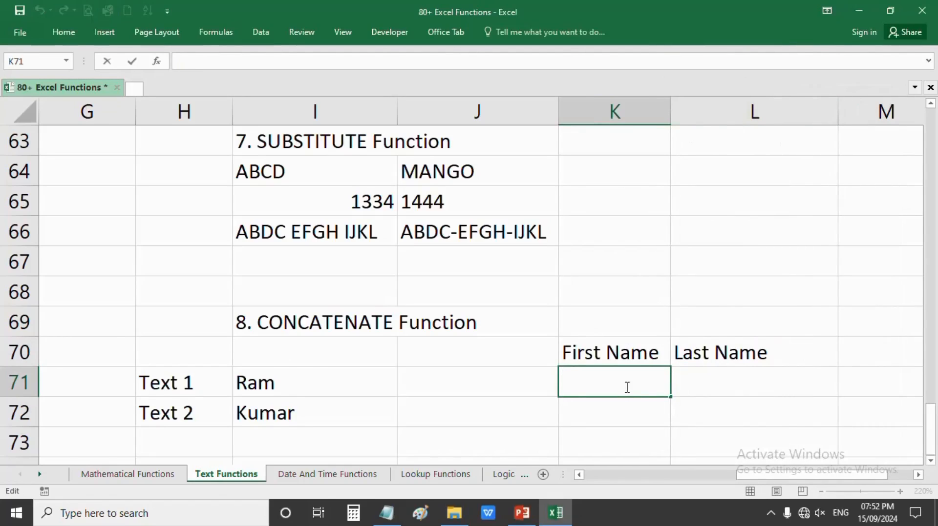
text(Ram)
key(Tab)
text(Kumar)
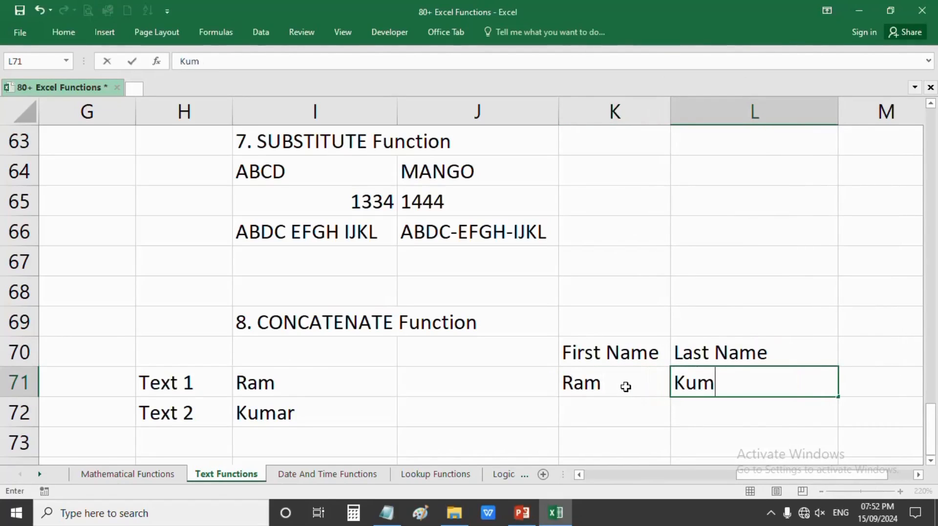
key(Tab)
click(765, 350)
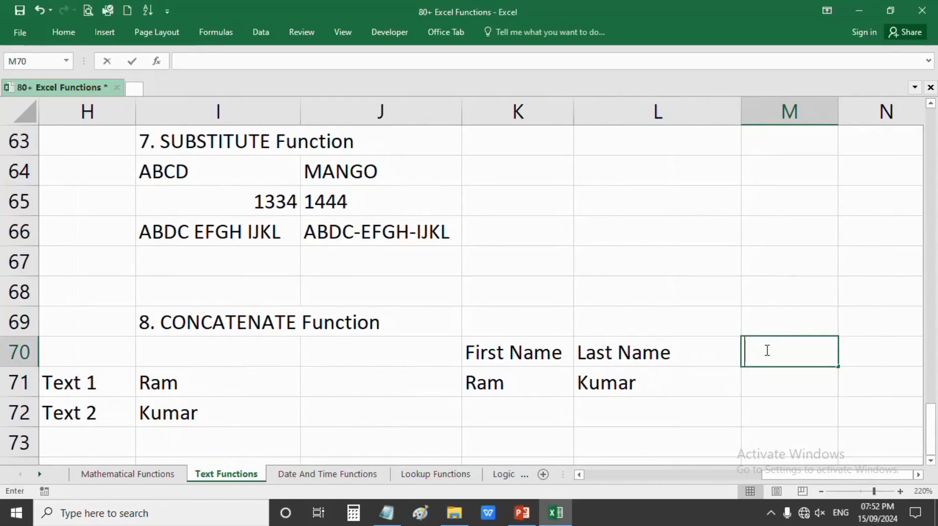
text(Fu)
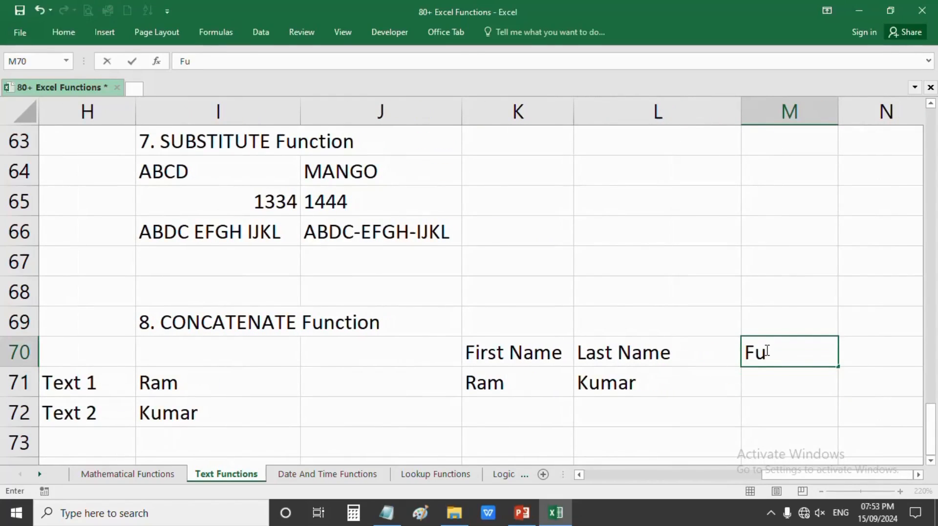
text(ll Name)
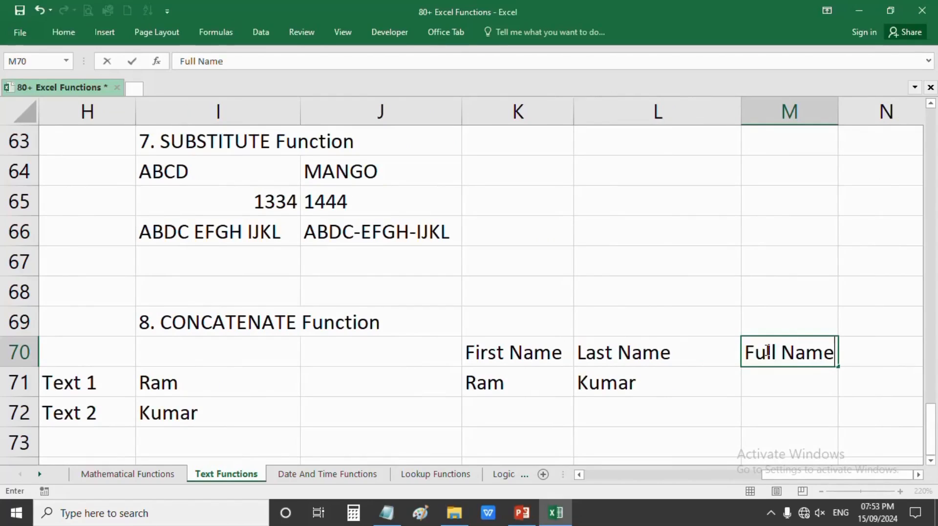
key(Return)
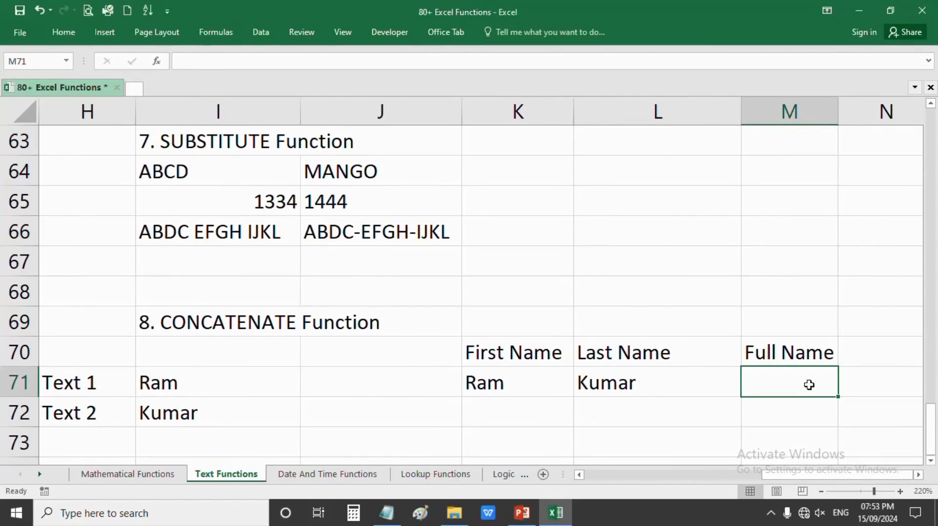
- Enter =CONCATENATE(K71,L71) in M71 to show RamKumar and autofit column M
double_click(780, 386)
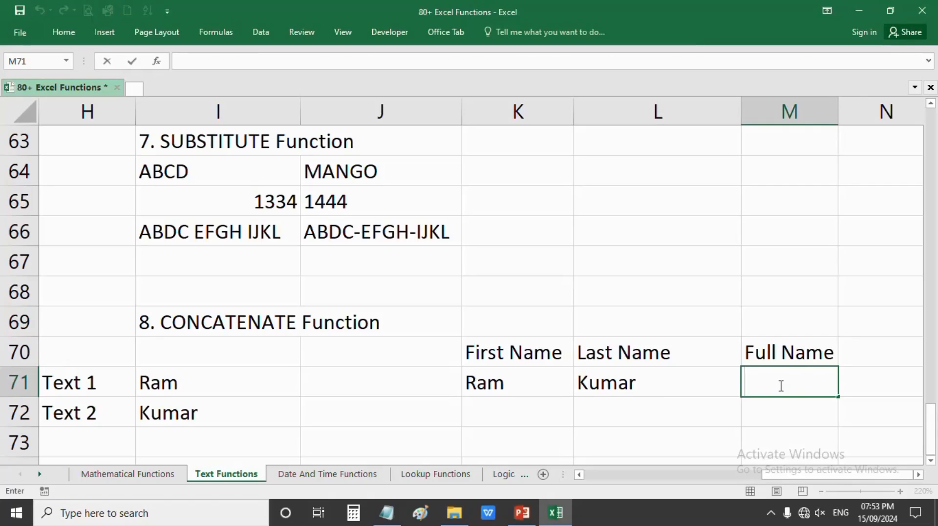
text(=con)
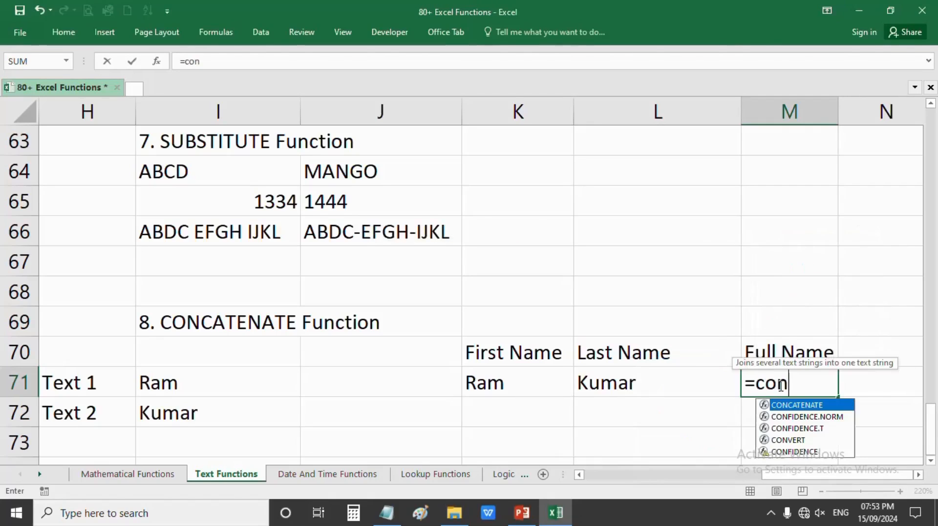
key(Tab)
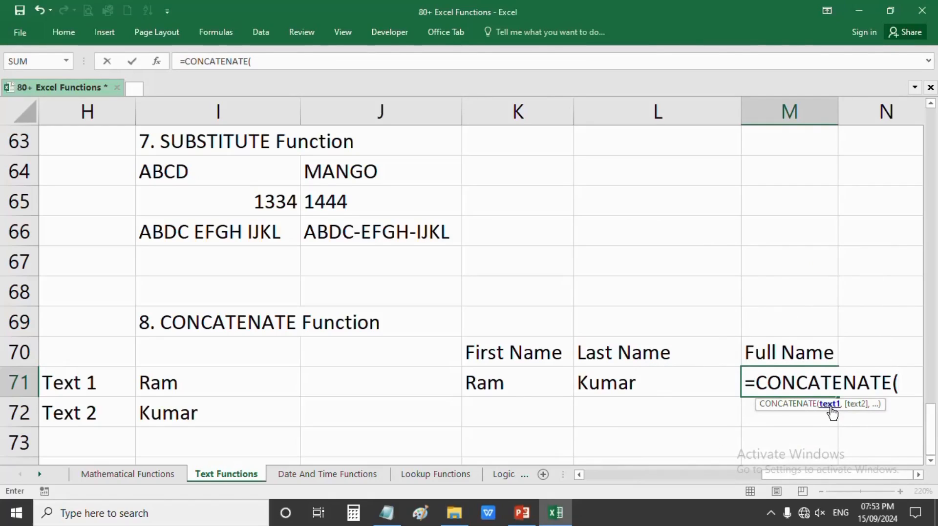
click(496, 388)
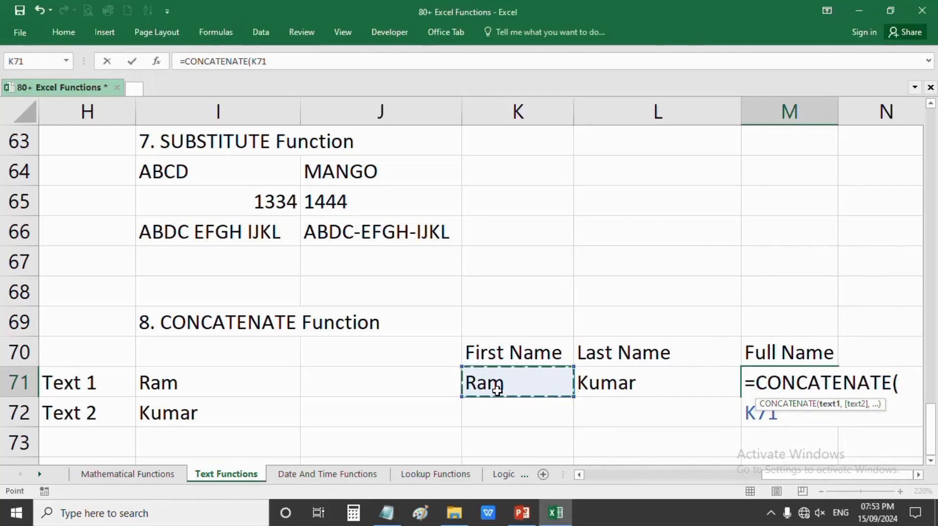
text(,)
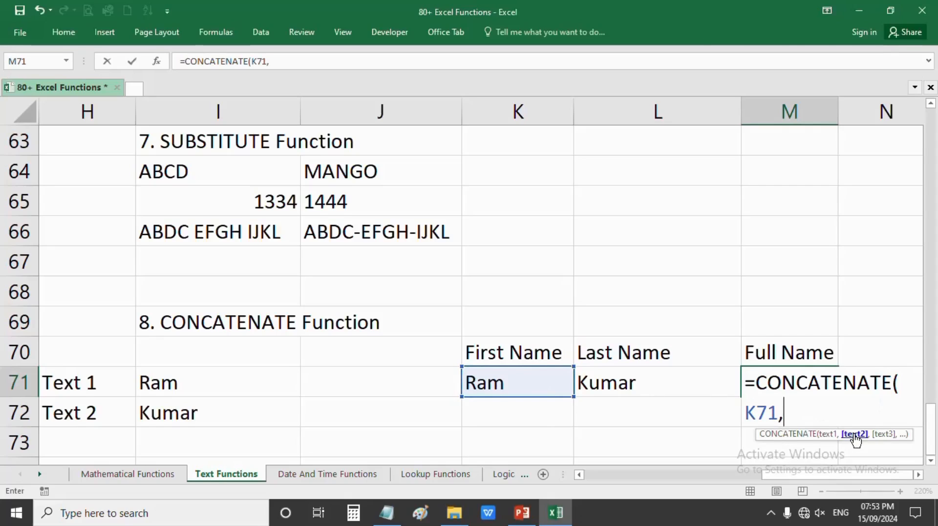
click(620, 387)
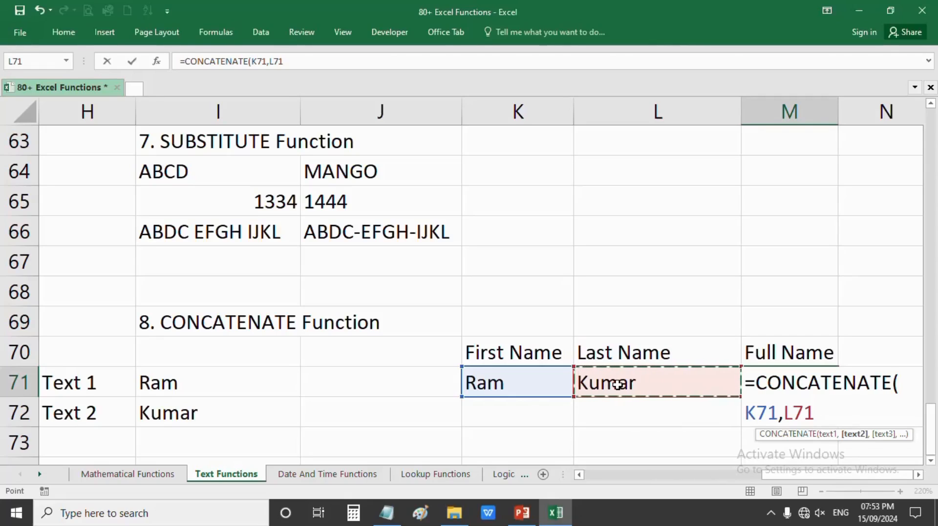
text())
key(Return)
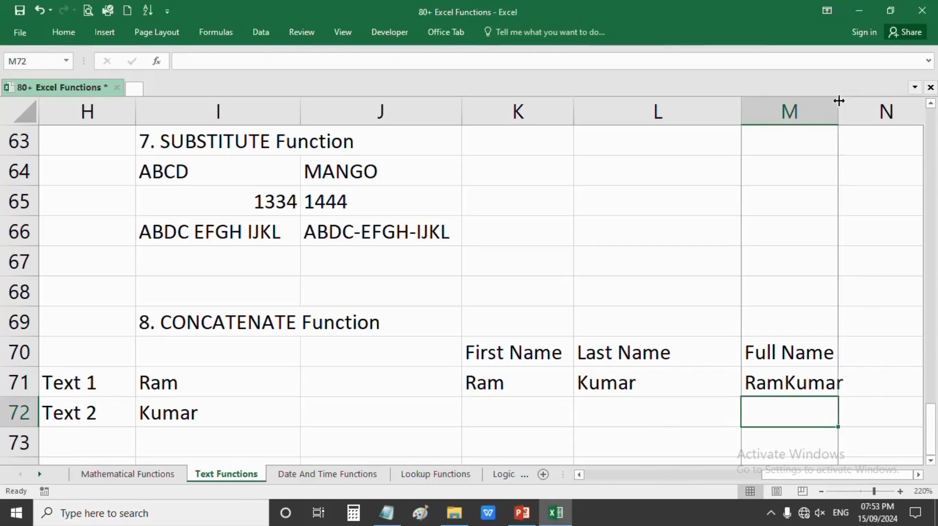
double_click(837, 103)
click(810, 373)
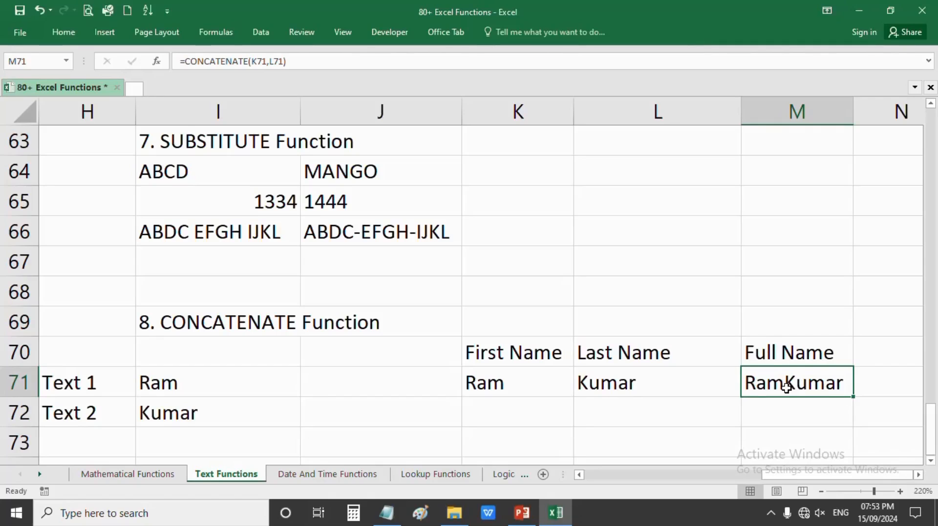
click(918, 475)
click(918, 475)
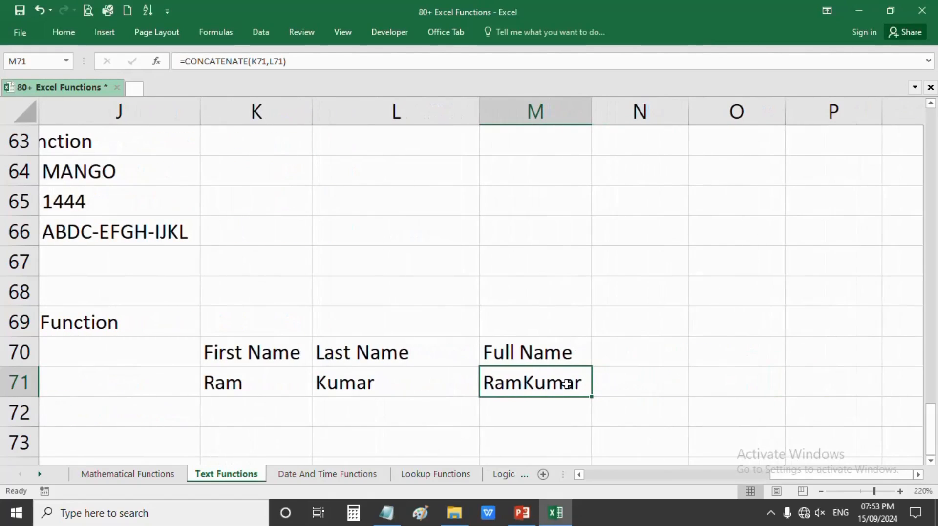
- Change M71 to =CONCATENATE(K71," ",L71) so it reads 'Ram Kumar'
double_click(535, 383)
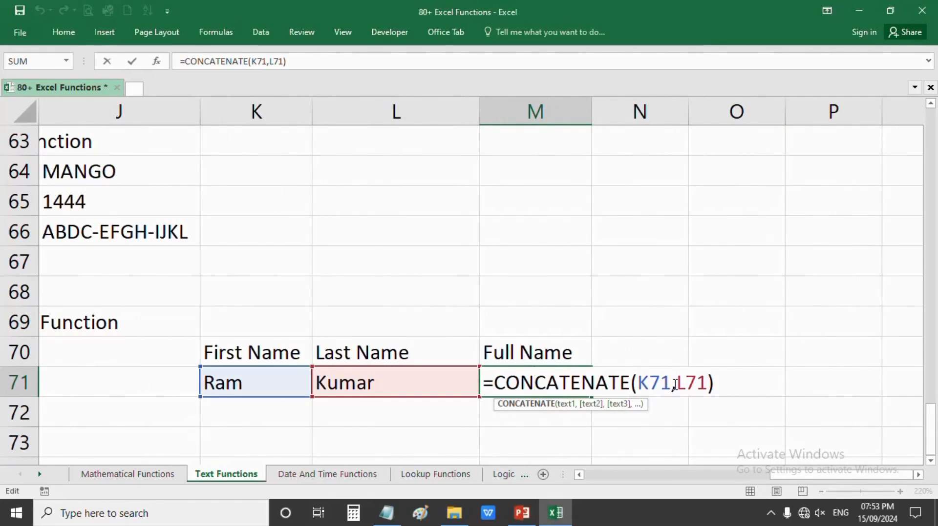
click(667, 378)
click(680, 376)
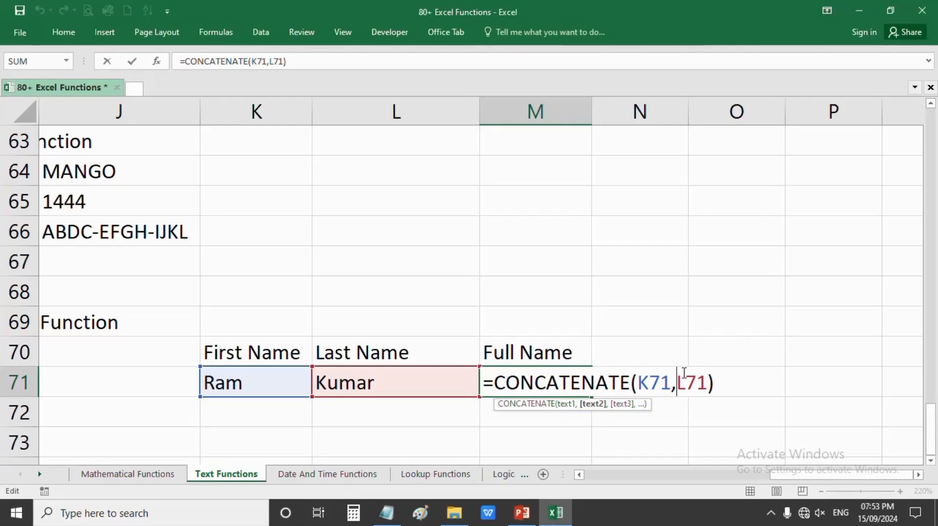
text(")
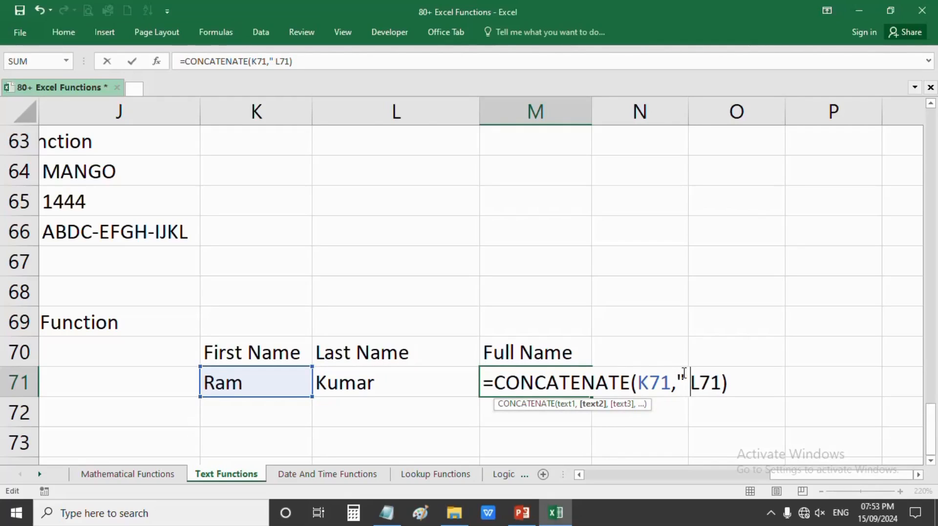
text( ")
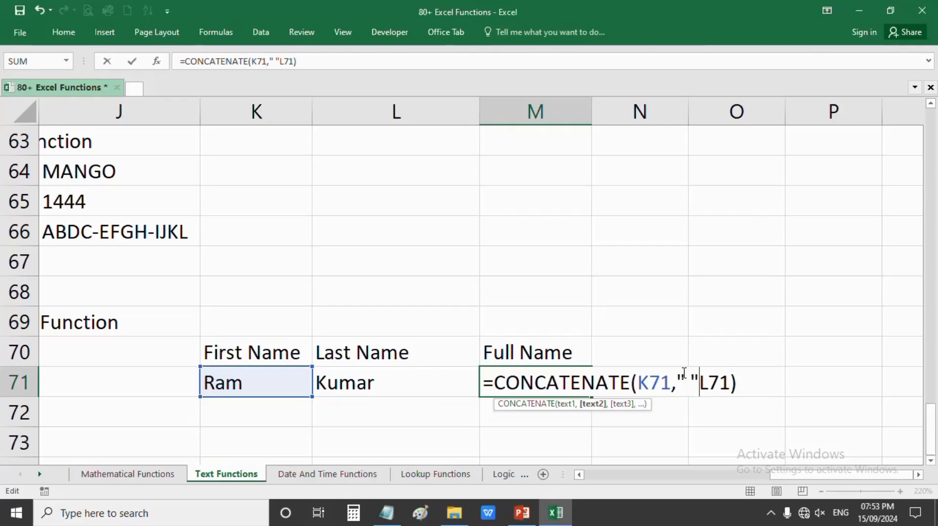
text(,)
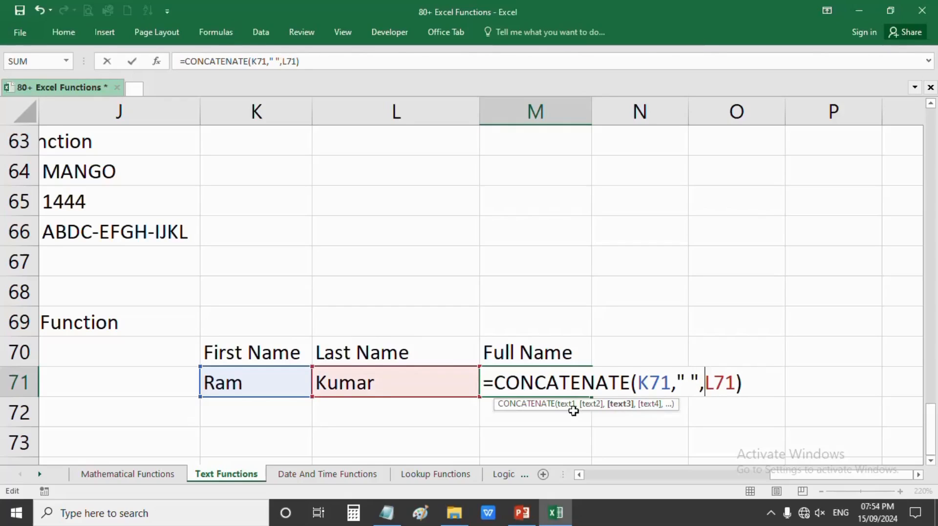
click(593, 405)
click(565, 404)
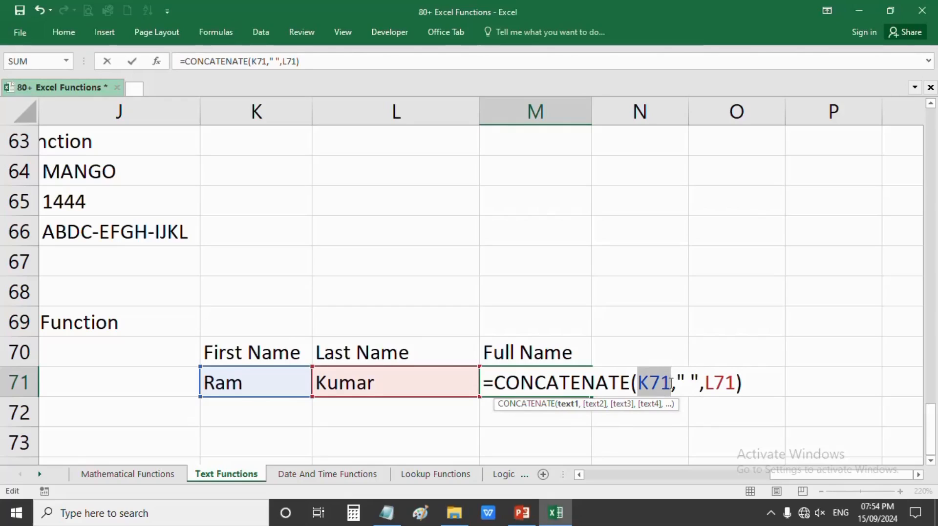
click(592, 405)
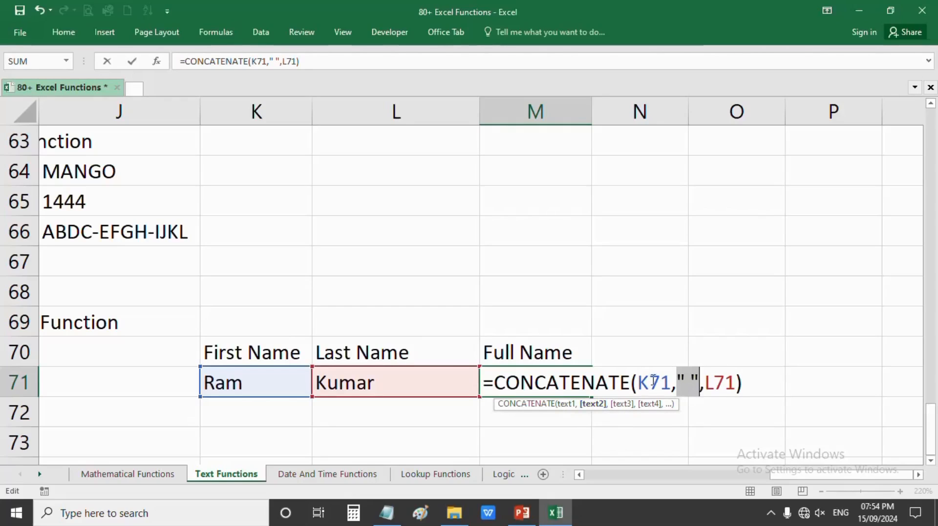
click(621, 404)
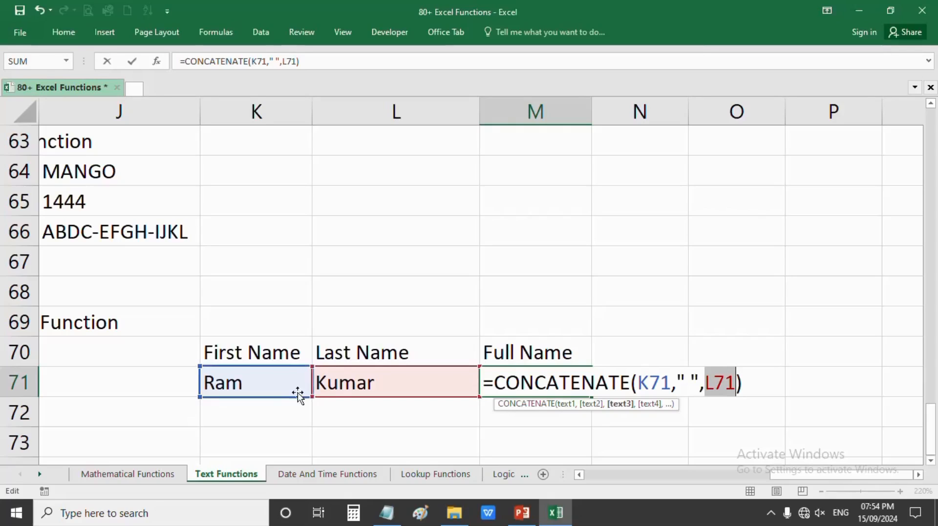
key(Return)
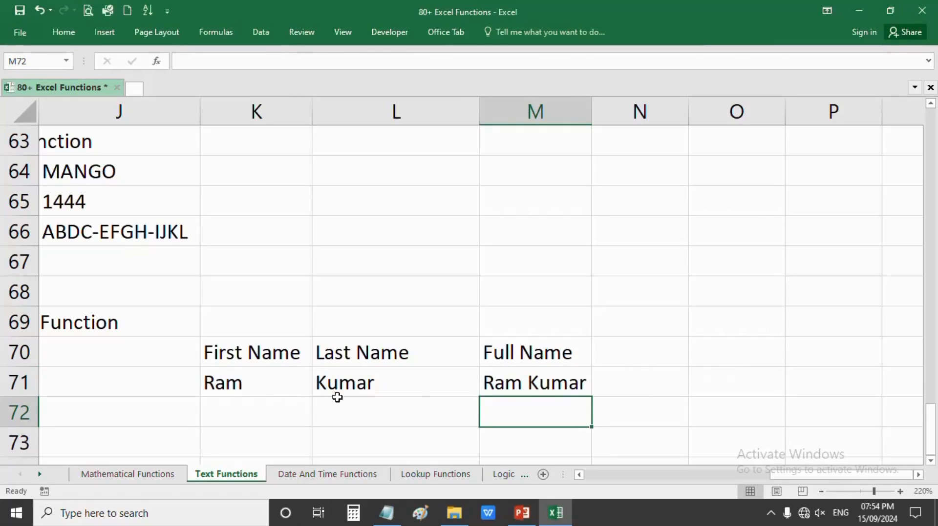
click(528, 383)
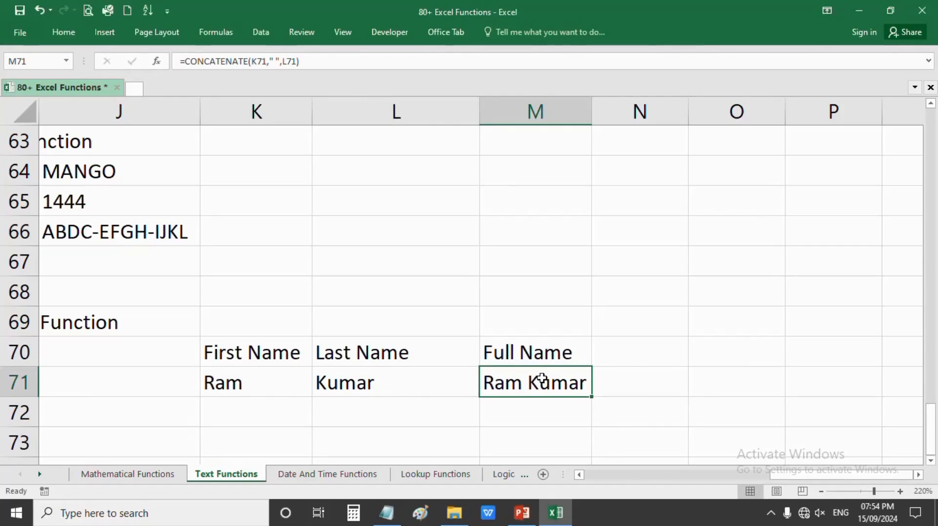
- Select cell K72 to start a numeric concatenation example
click(310, 380)
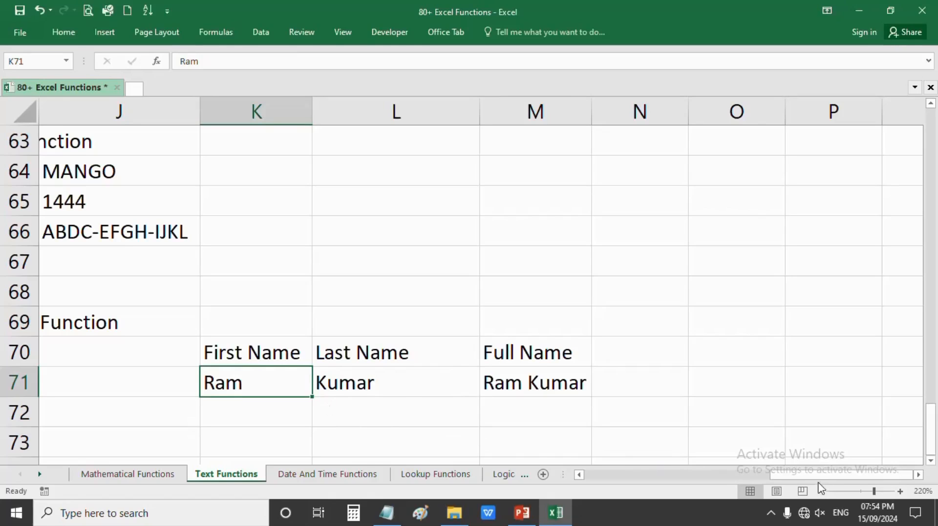
drag(814, 475, 798, 471)
scroll(469, 383, down, 3)
scroll(415, 359, up, 3)
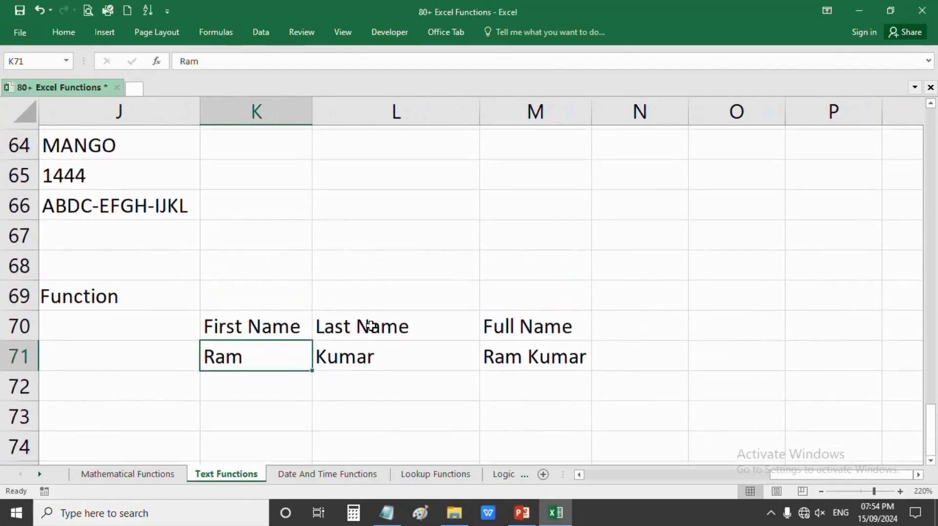
scroll(342, 352, up, 1)
click(277, 421)
- Enter 25 in both K72 and L72
text(25)
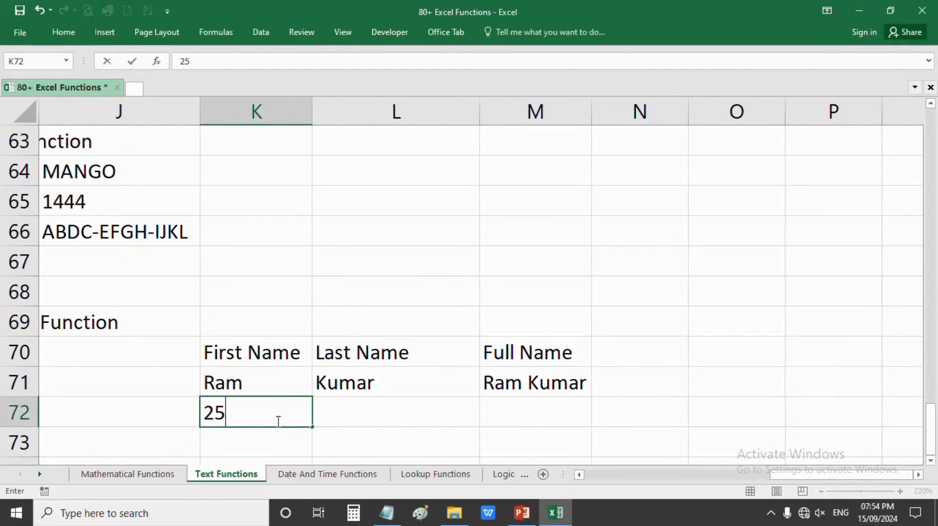
key(Tab)
text(25)
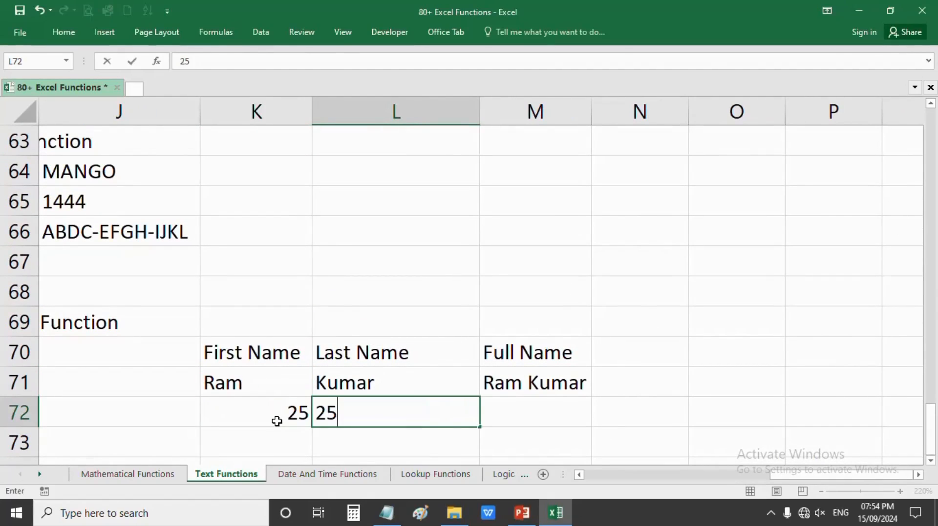
key(Tab)
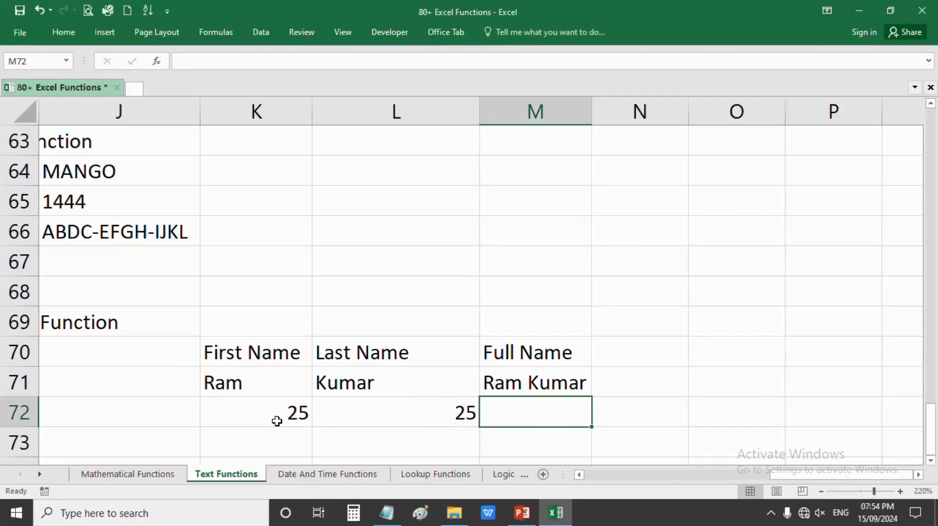
- Fill the formula down to M72 and edit it to =CONCATENATE(K72,L72), showing 2525
click(586, 388)
drag(591, 396, 590, 421)
click(502, 420)
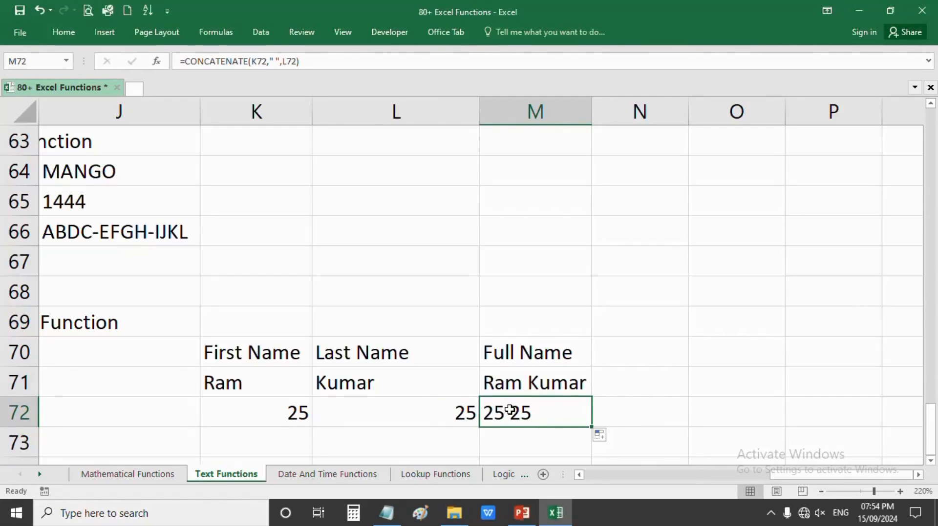
double_click(509, 410)
drag(698, 412, 681, 410)
key(Delete)
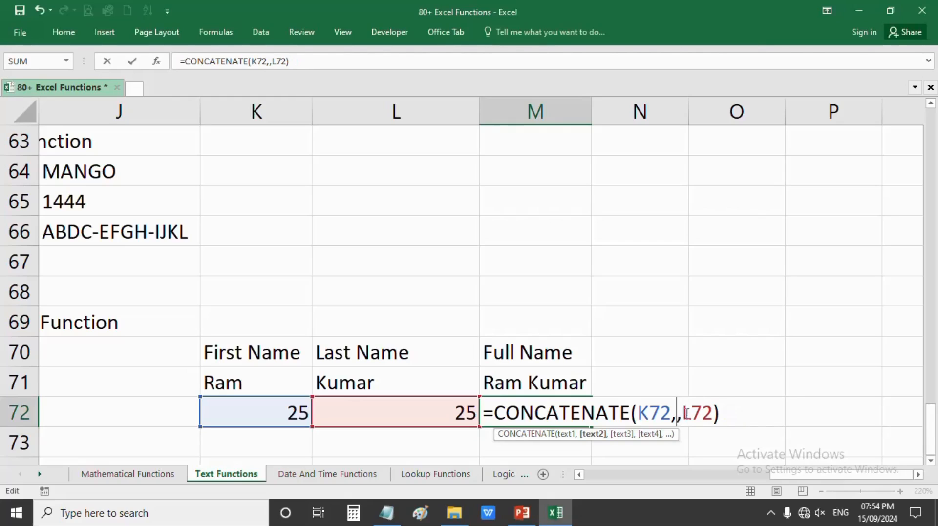
key(Delete)
key(Return)
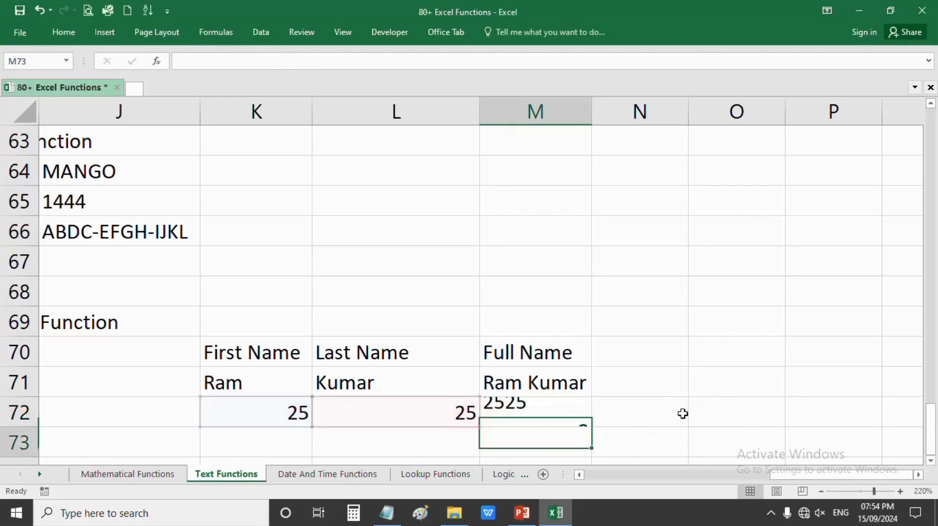
click(491, 414)
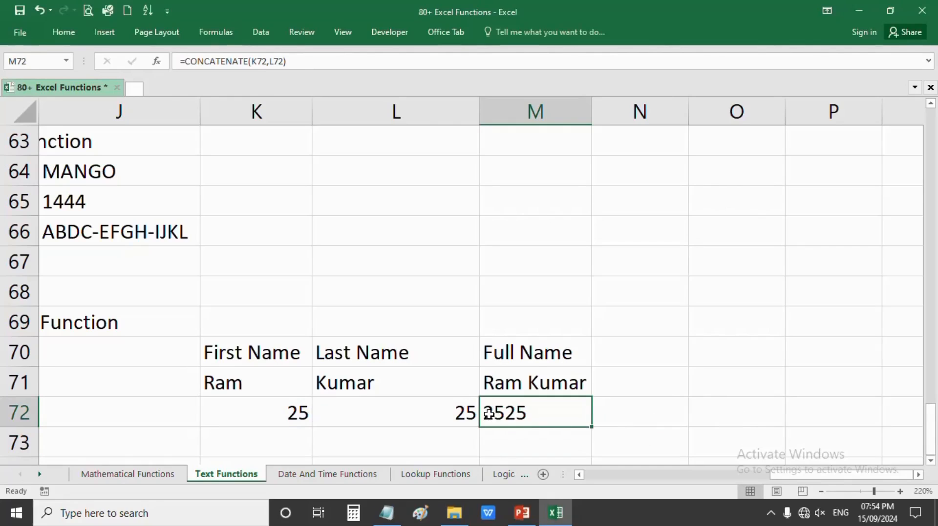
- Wrap M72's formula as =VALUE(CONCATENATE(K72,L72)) to return 2525 as a number
double_click(487, 413)
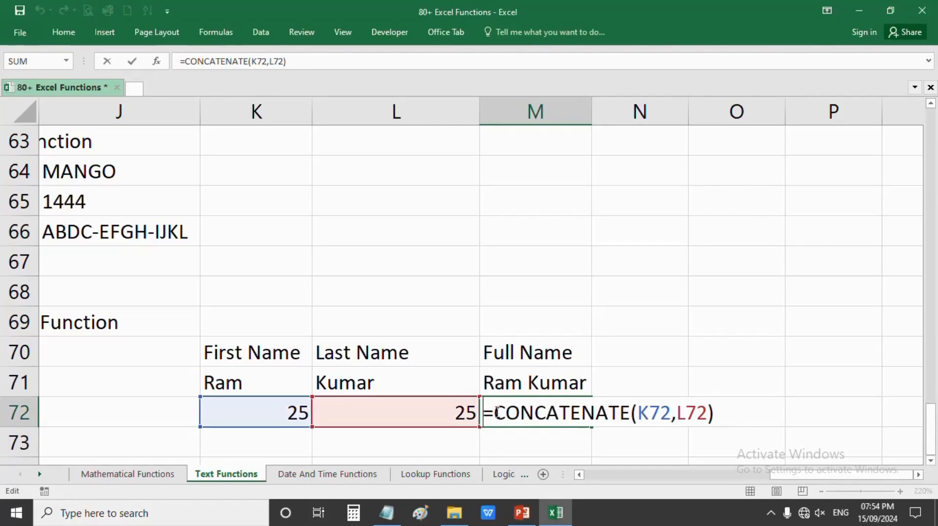
text(valu)
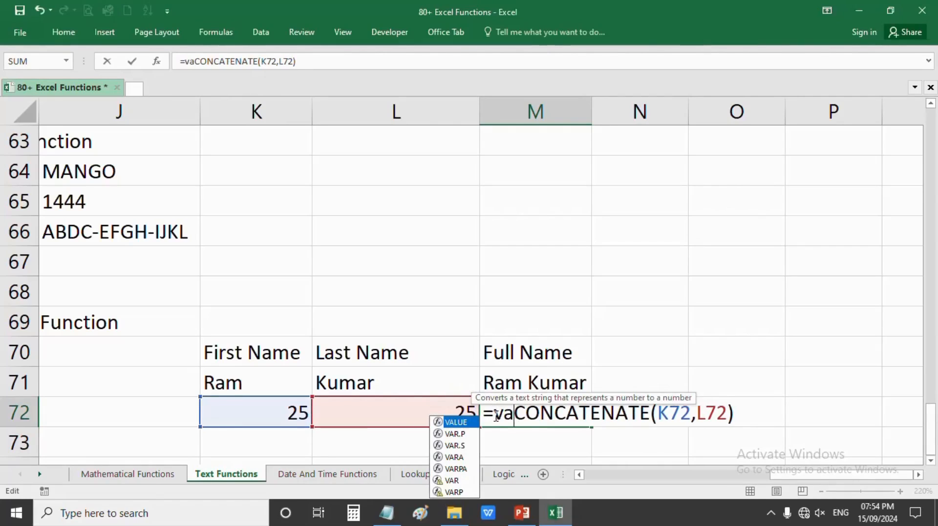
key(Tab)
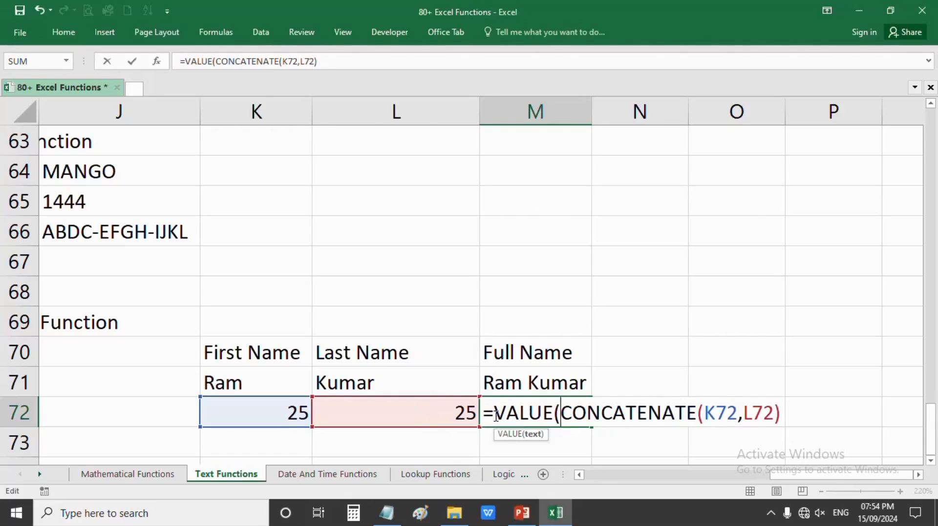
click(780, 416)
text())
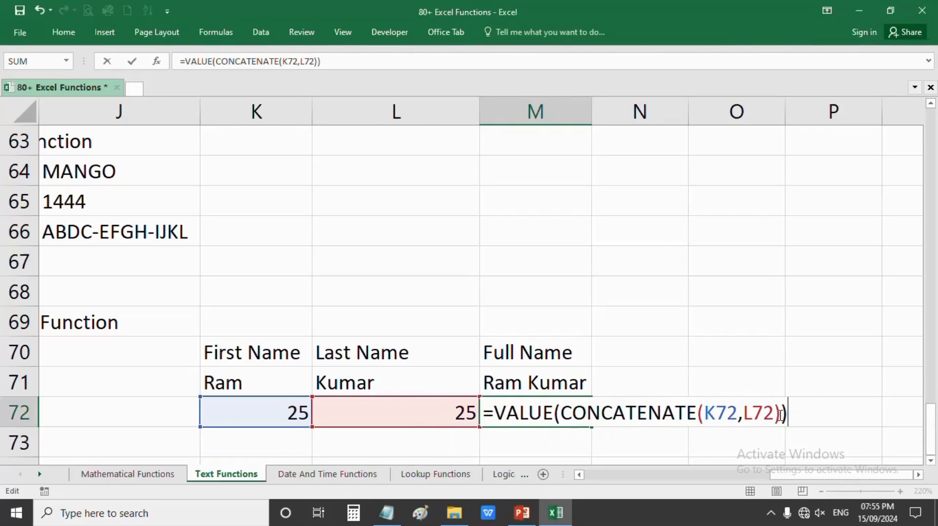
key(Return)
click(569, 423)
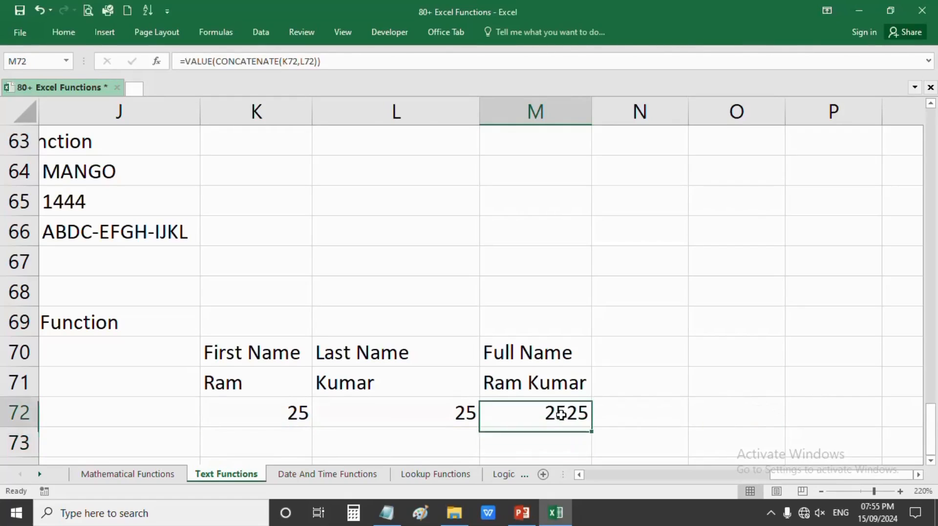
- Review the values in K72 and L72 and the VALUE formula in M72
click(274, 412)
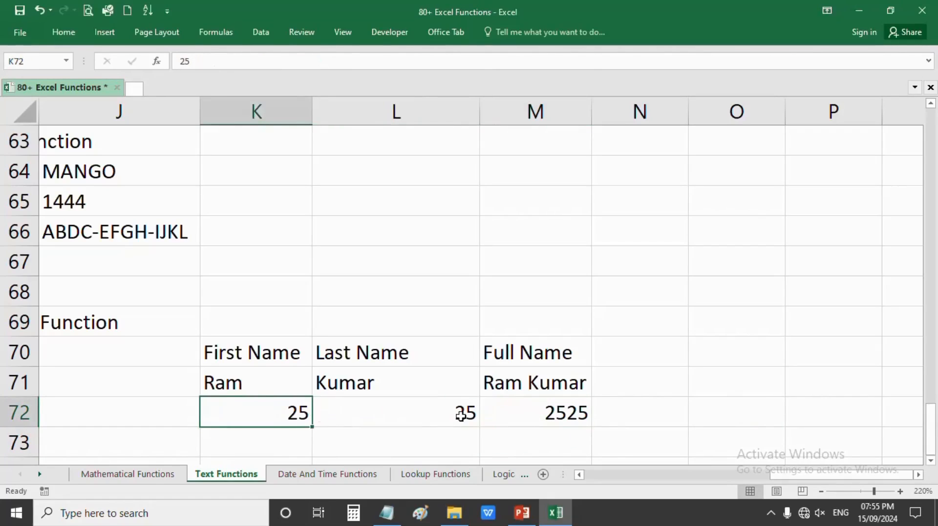
click(454, 411)
click(483, 412)
double_click(543, 414)
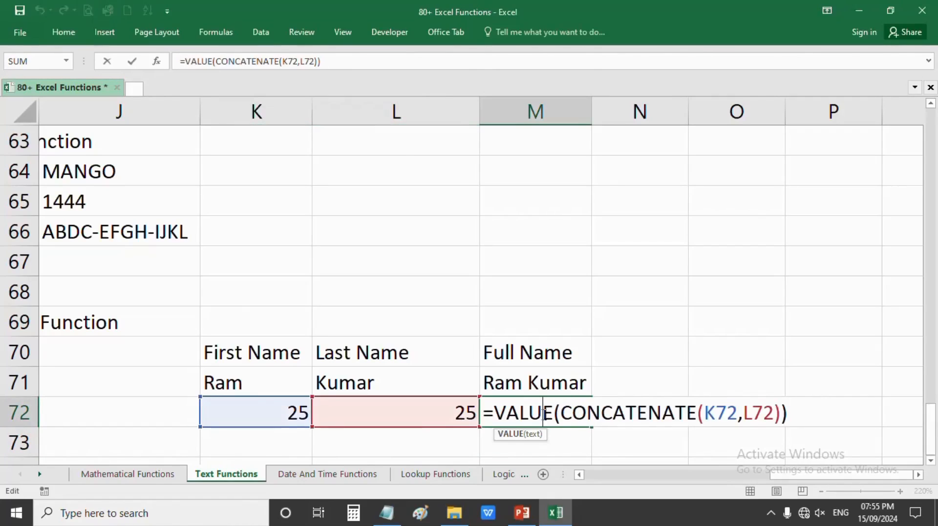
key(Return)
click(542, 415)
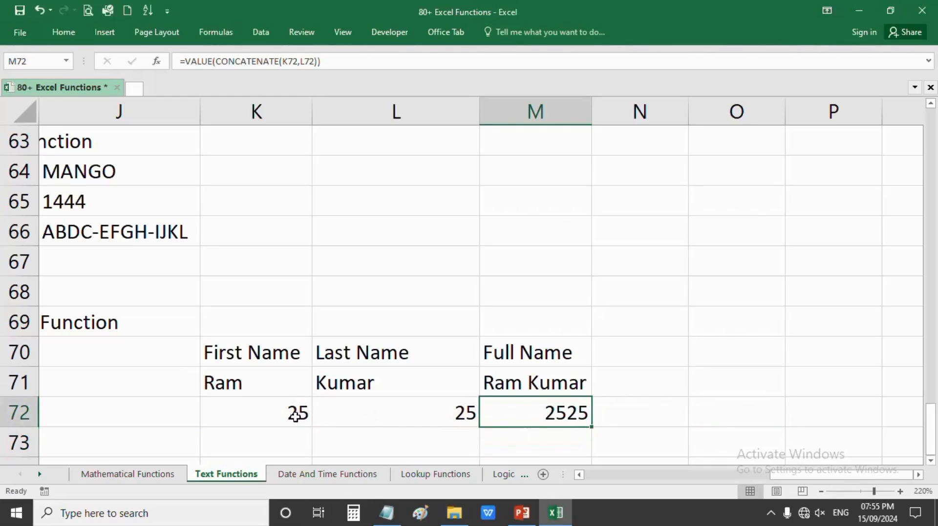
- Clear K72:M72, removing the numeric concatenation demo
mouse_move(296, 417)
mouse_down()
mouse_move(353, 418)
mouse_move(274, 416)
mouse_up()
ctrl+click(373, 410)
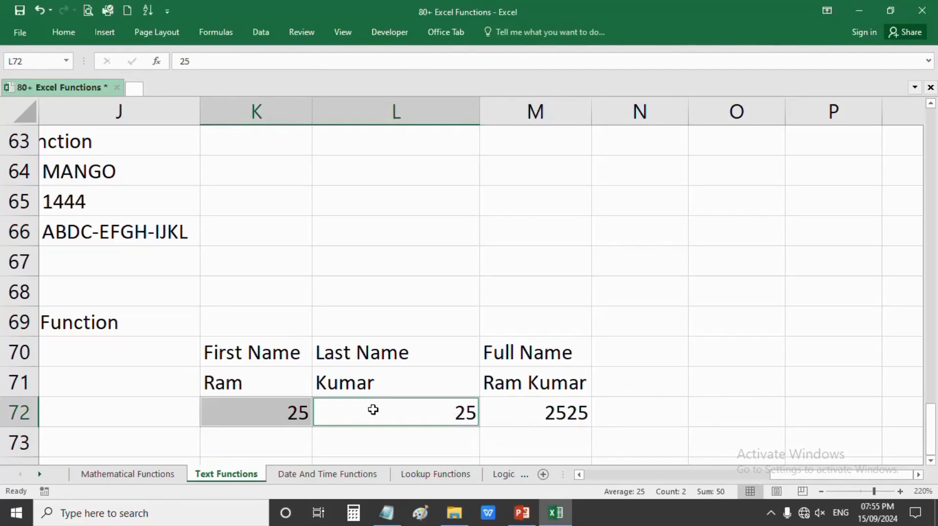
click(555, 413)
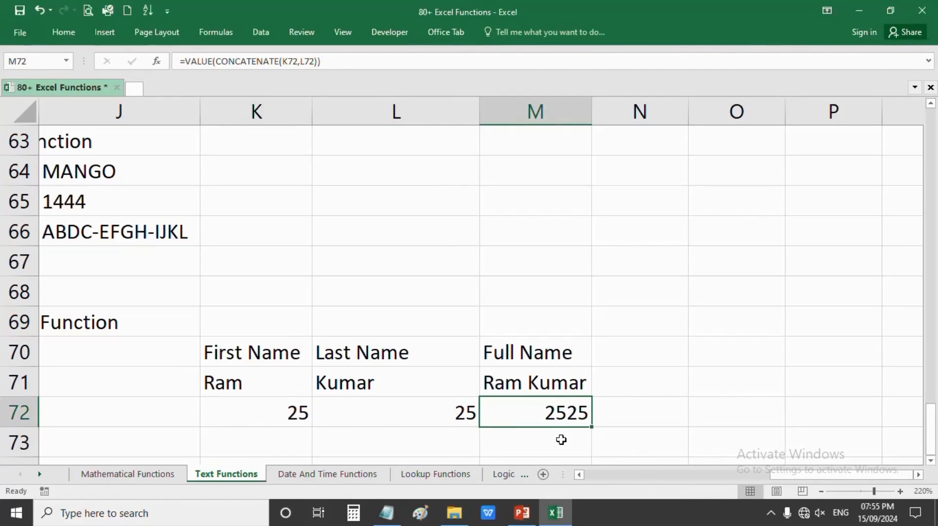
shift+click(230, 421)
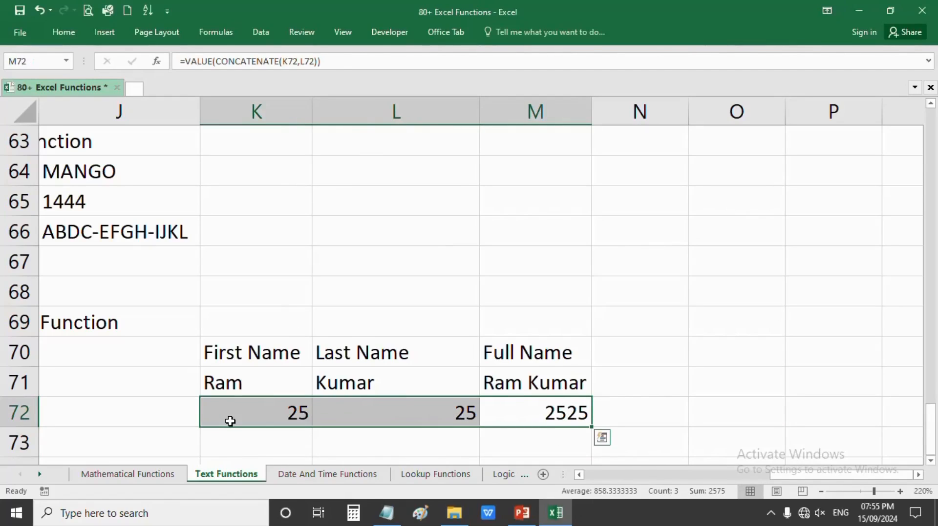
key(Delete)
click(466, 373)
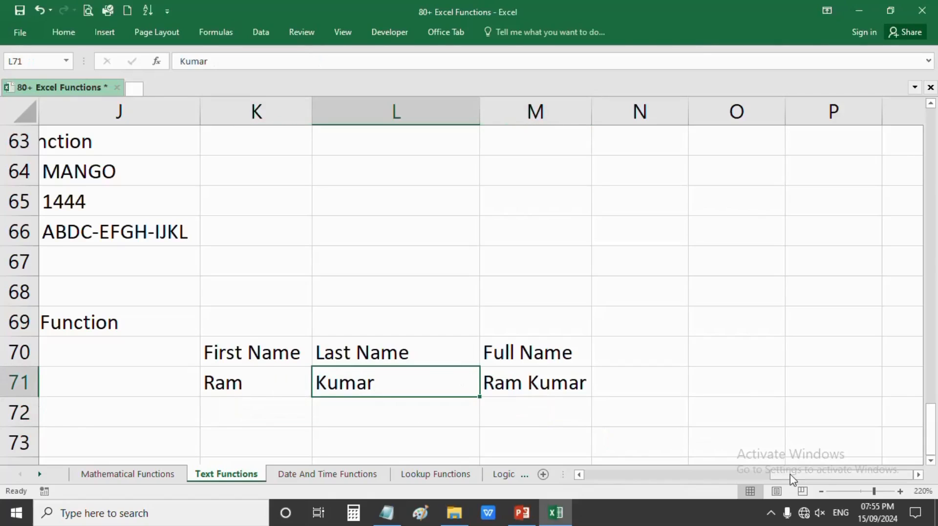
scroll(771, 480, left, 6)
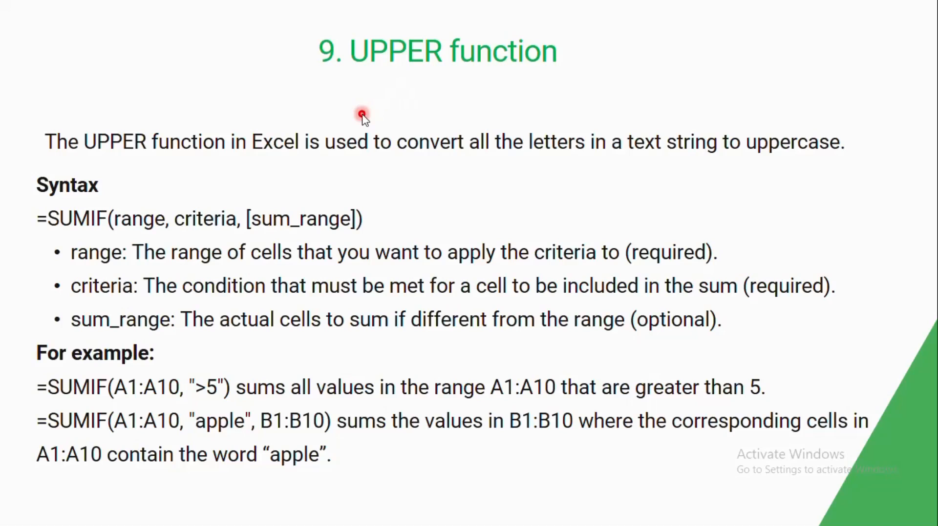
- Advance the slideshow to the LOWER slide, then return to '9. UPPER function'
click(362, 114)
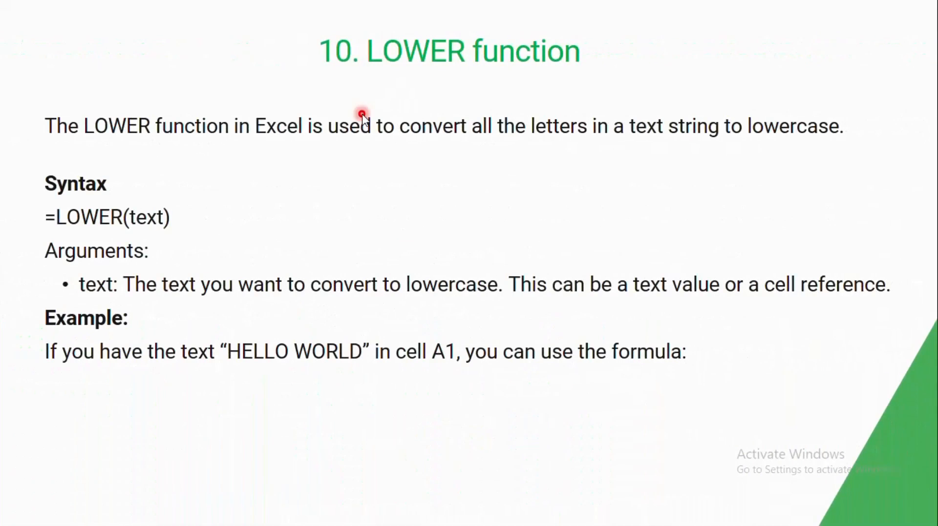
key(Left)
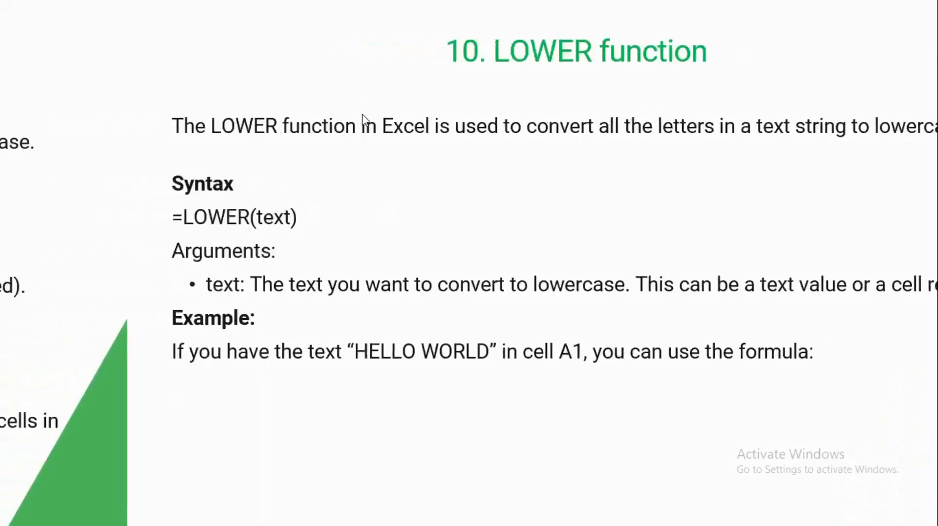